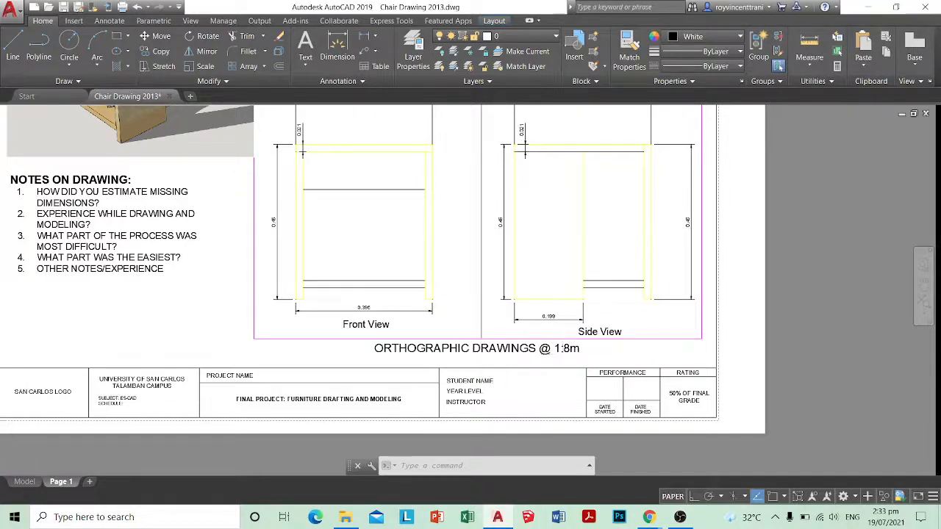
Step: Examine the orthographic views, notes and title block on the Page 1 layout
scroll(512, 354, "up", 2)
scroll(516, 357, "down", 2)
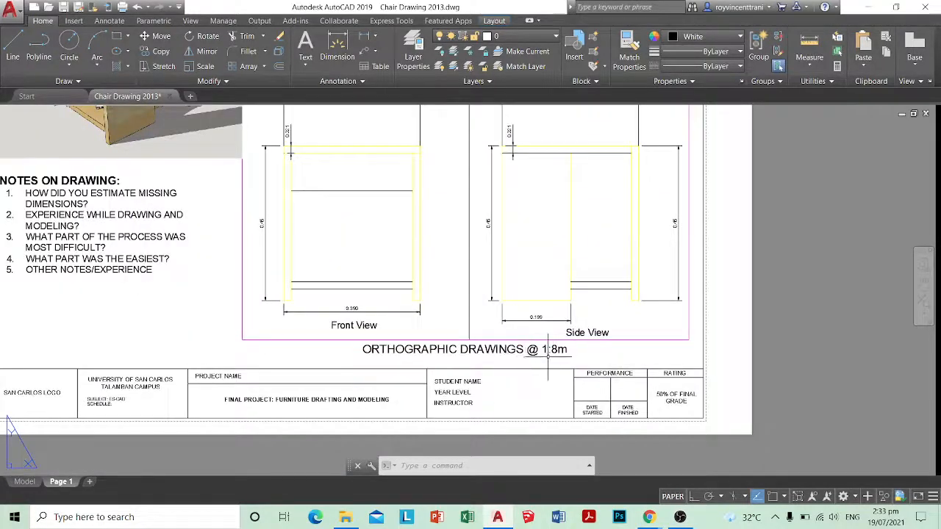
scroll(482, 367, "down", 2)
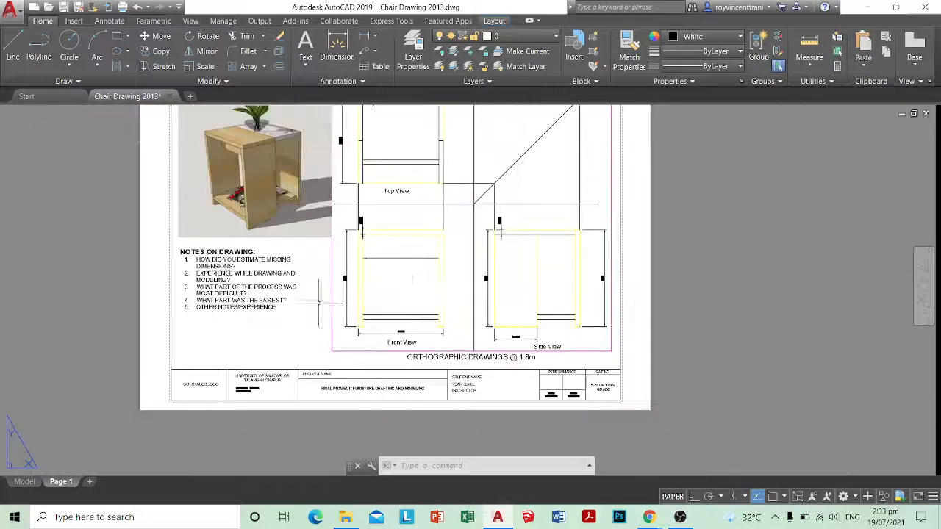
middle_click_drag(329, 300, 333, 340)
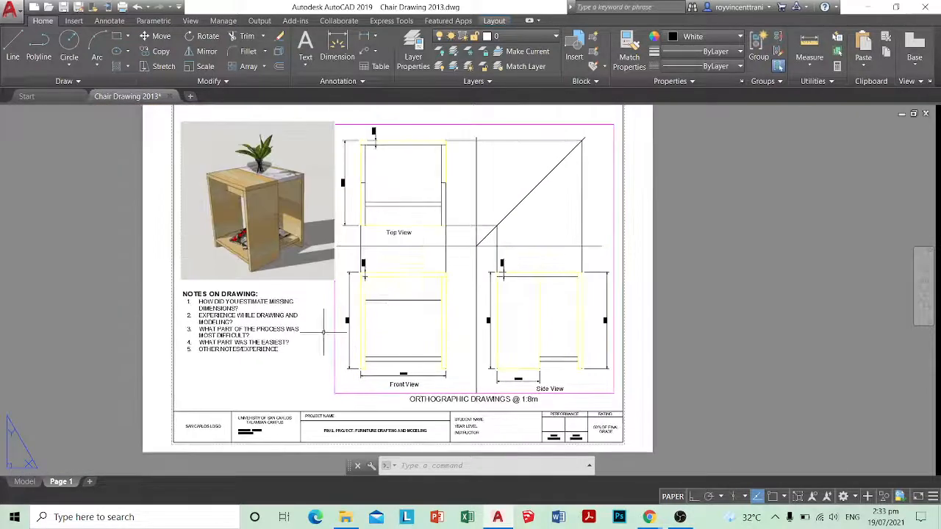
left_click(257, 393)
left_click(210, 422)
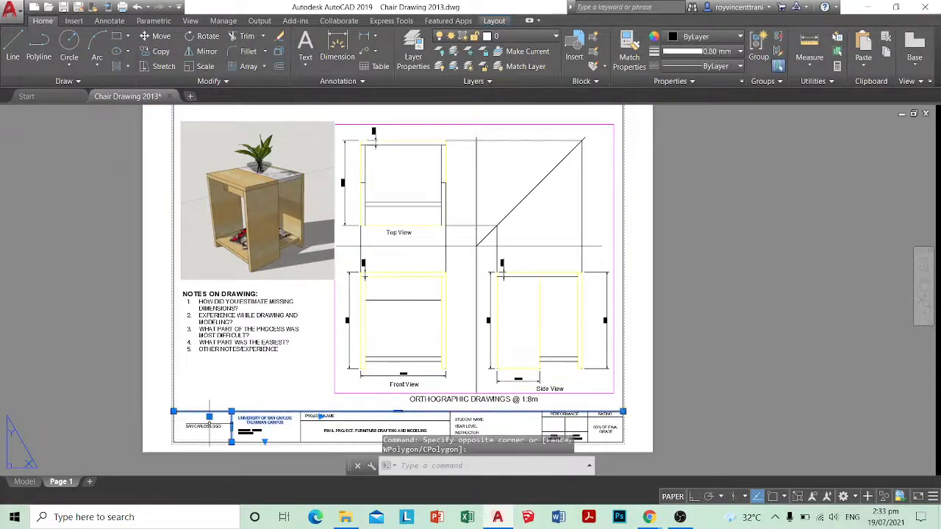
key("Escape")
key("Escape")
scroll(514, 412, "up", 2)
left_click(698, 383)
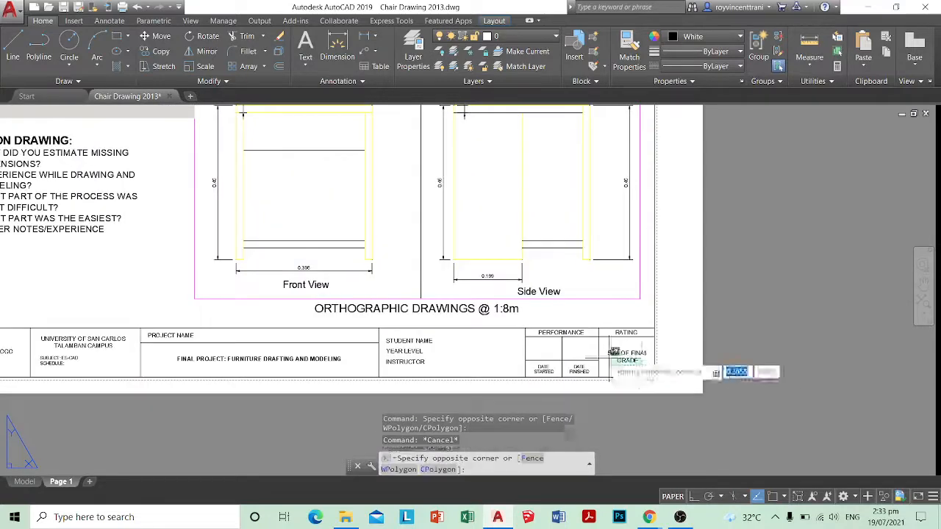
left_click(500, 323)
middle_click_drag(467, 355, 655, 348)
key("Escape")
left_click(641, 356)
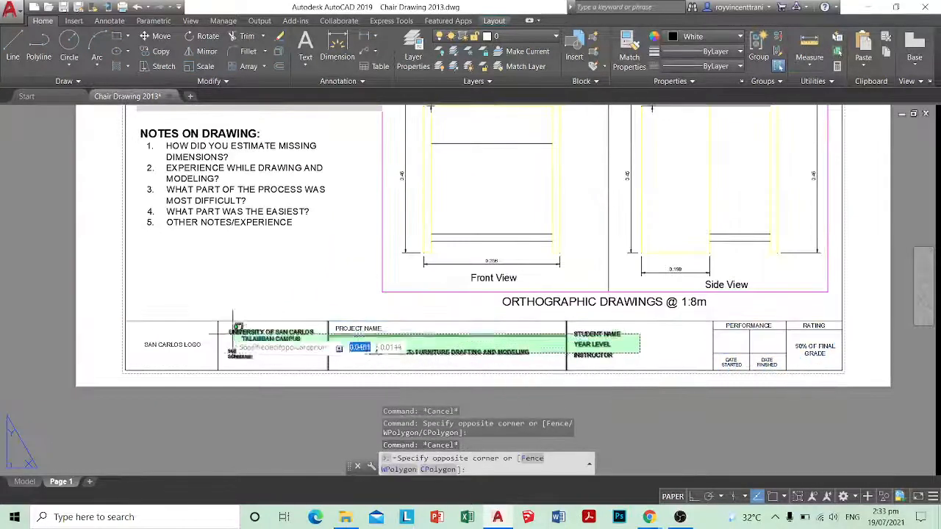
left_click(170, 324)
key("Escape")
Step: Compare the drawings in model space with the title block and sheet arrangement on the Page 1 layout
left_click(25, 482)
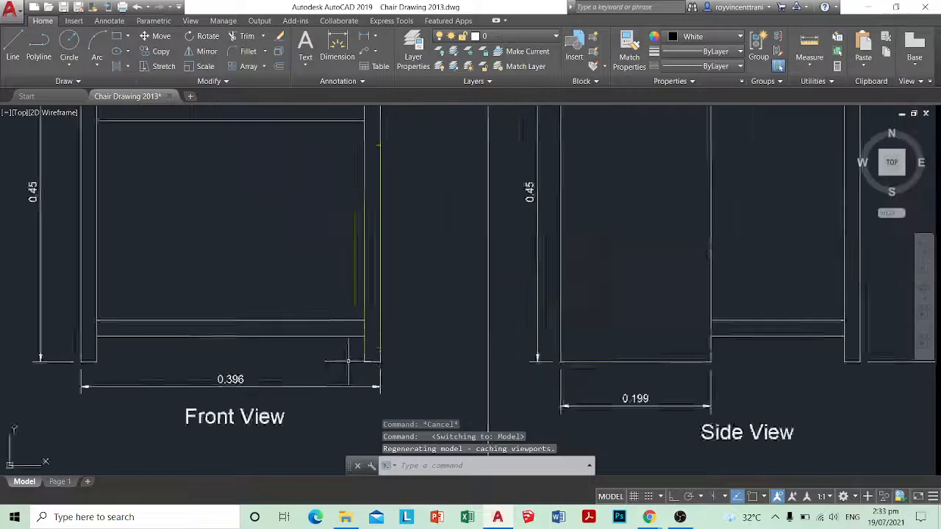
scroll(397, 246, "down", 5)
scroll(397, 247, "down", 2)
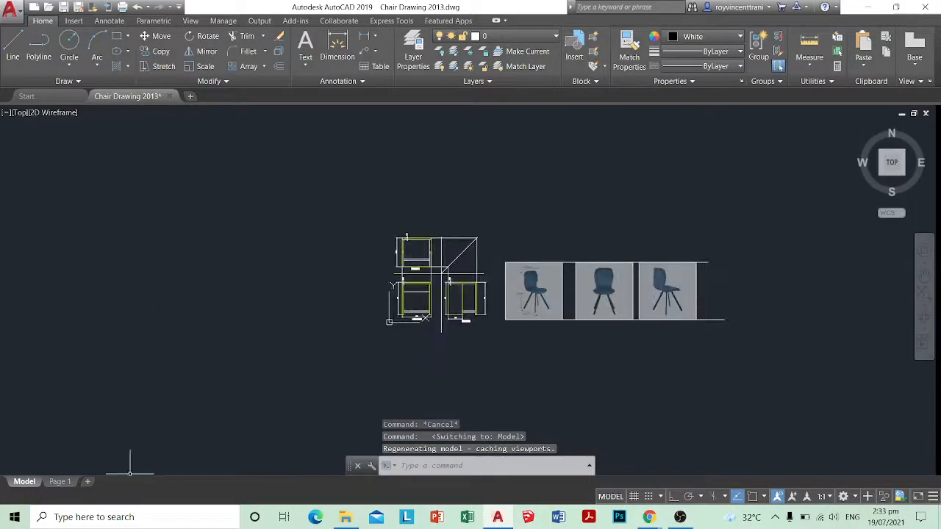
left_click(74, 481)
left_click(210, 395)
left_click(174, 348)
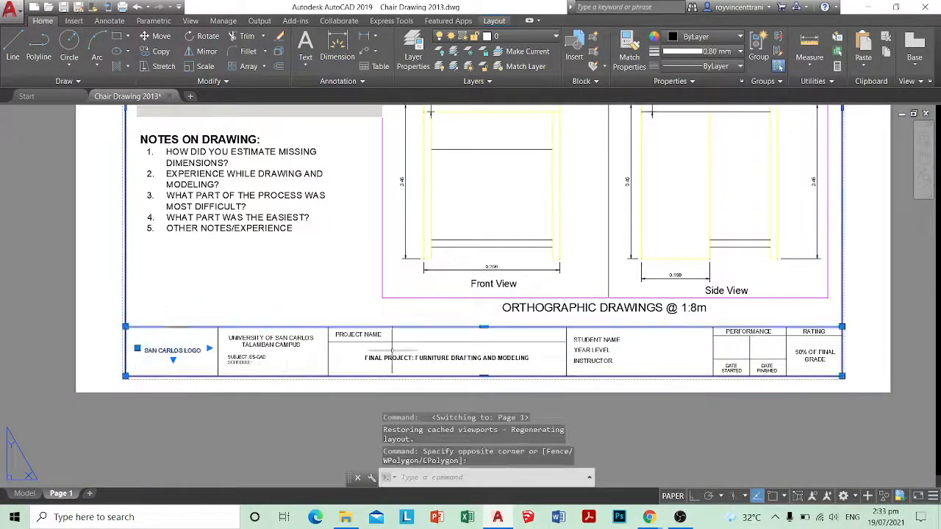
key("Escape")
scroll(749, 360, "down", 3)
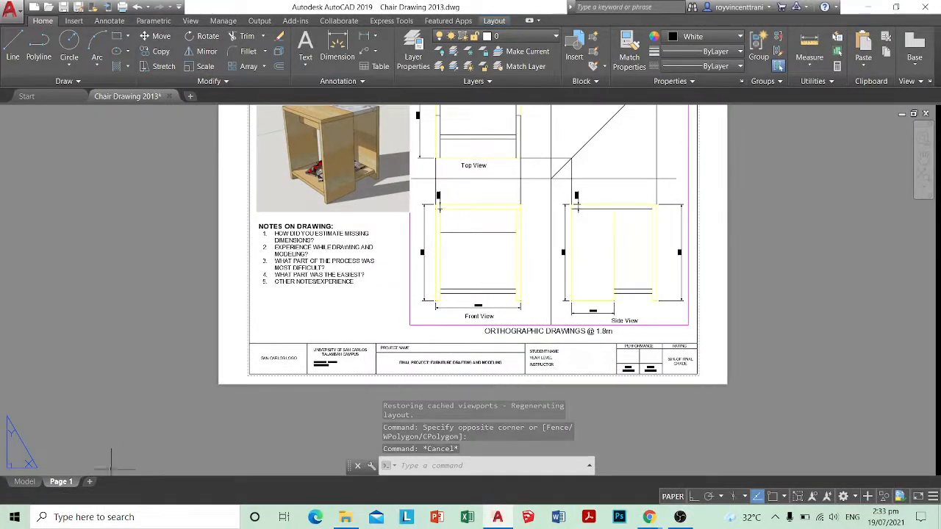
scroll(301, 380, "down", 2)
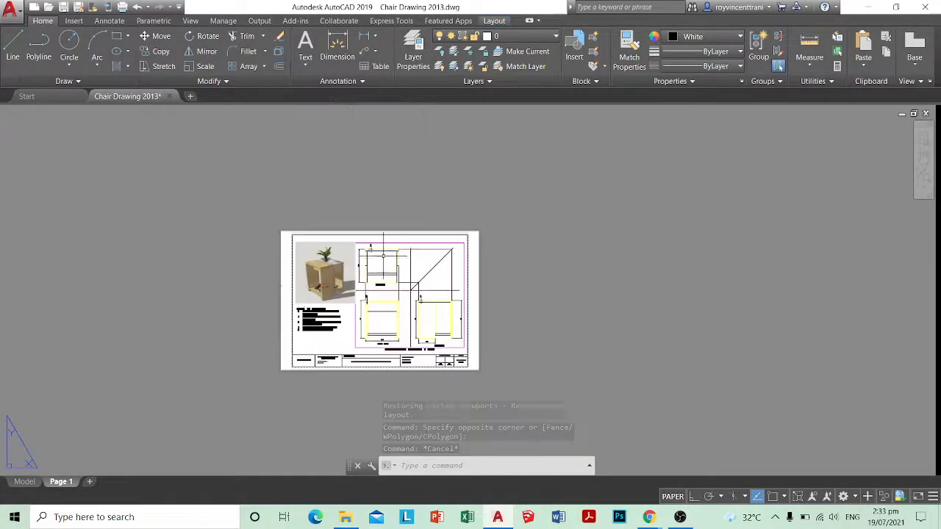
Step: Add a new layout and erase its default viewport to leave a blank sheet
left_click(90, 482)
left_click(95, 483)
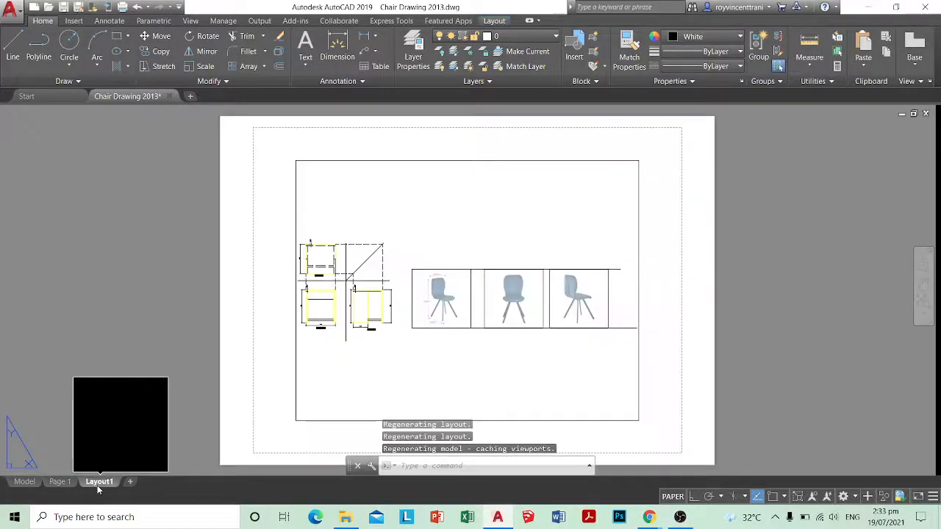
key("Escape")
type("e")
key("space")
left_click(400, 147)
left_click(359, 189)
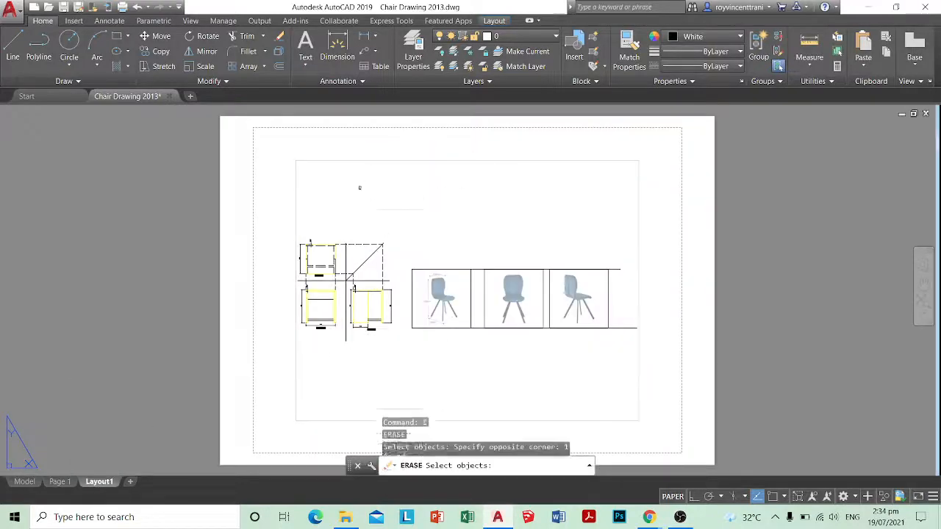
key("space")
scroll(422, 314, "down", 2)
key("Escape")
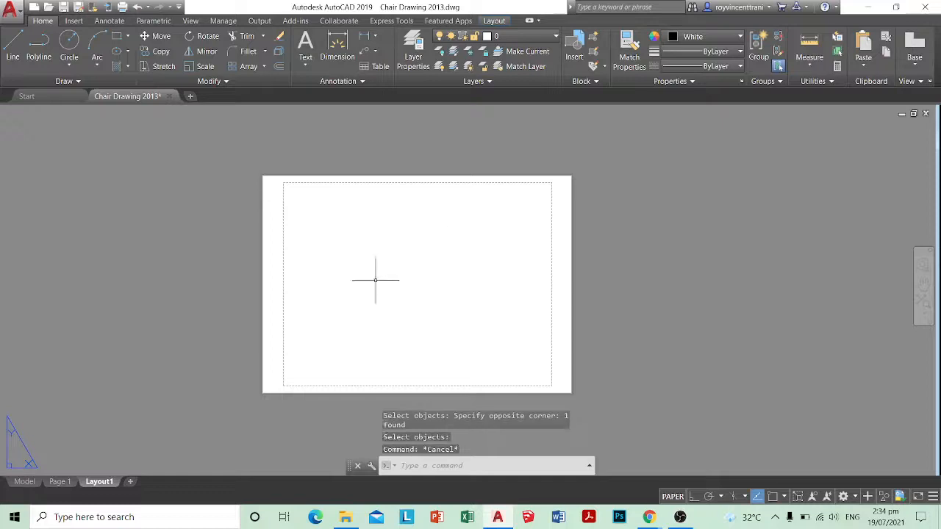
Step: Create a new page setup named "new A4" for Layout1
right_click(97, 483)
left_click(152, 404)
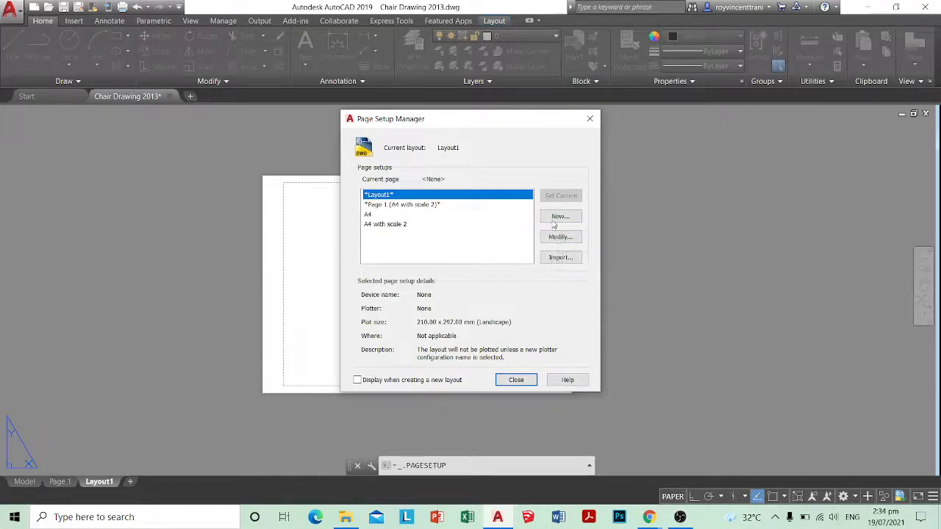
left_click(556, 222)
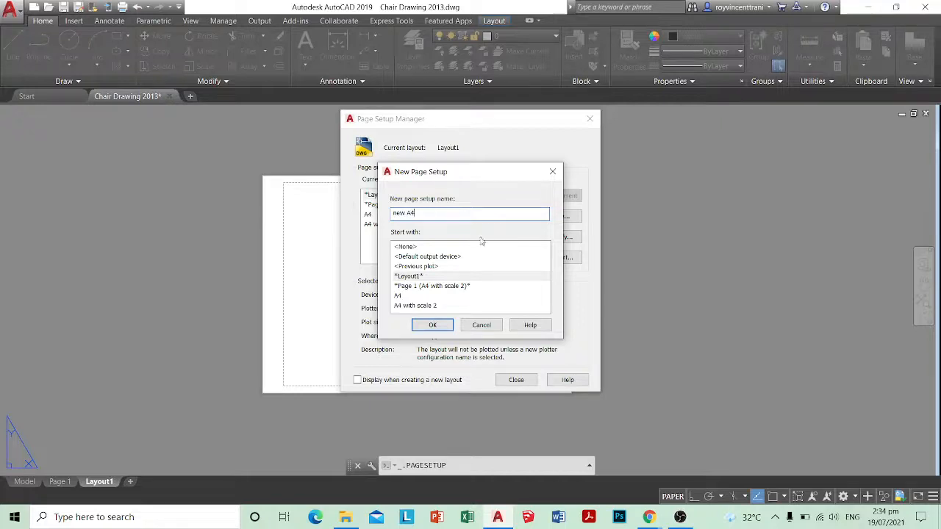
left_click(432, 325)
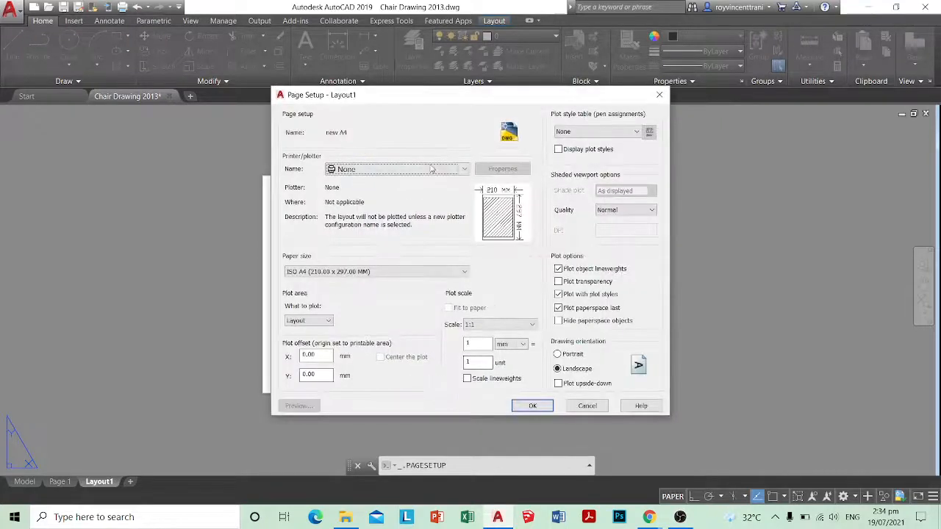
Step: Set the plotter to AutoCAD PDF (General Documentation).pc3 and the plot style table to monochrome.ctb
left_click(432, 169)
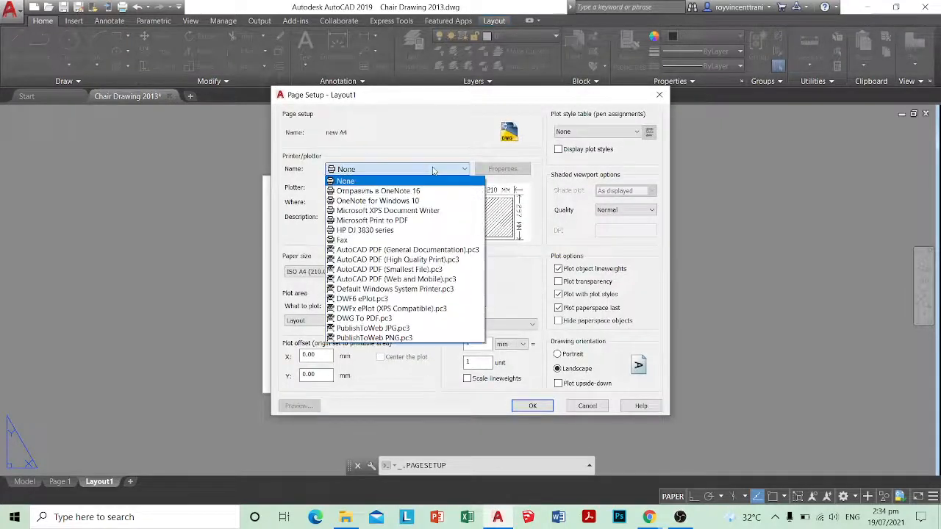
left_click(420, 251)
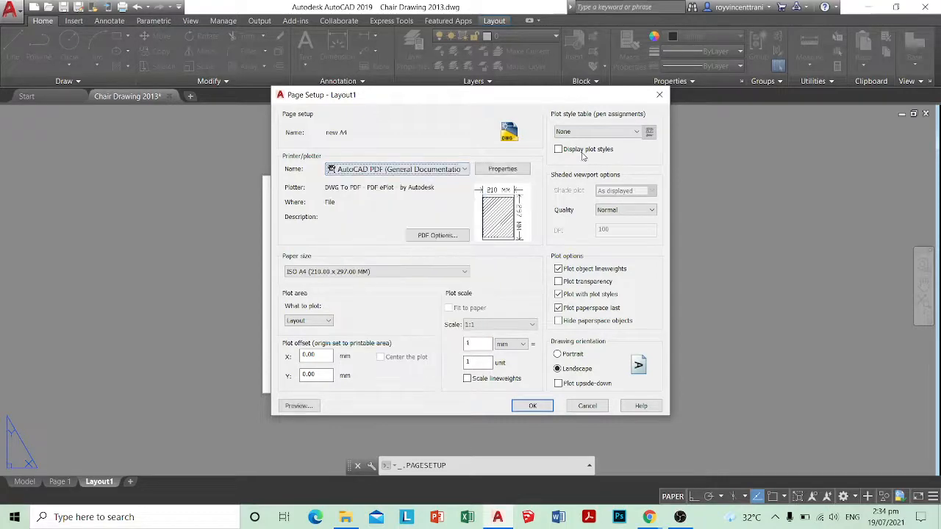
left_click(592, 132)
left_click(588, 192)
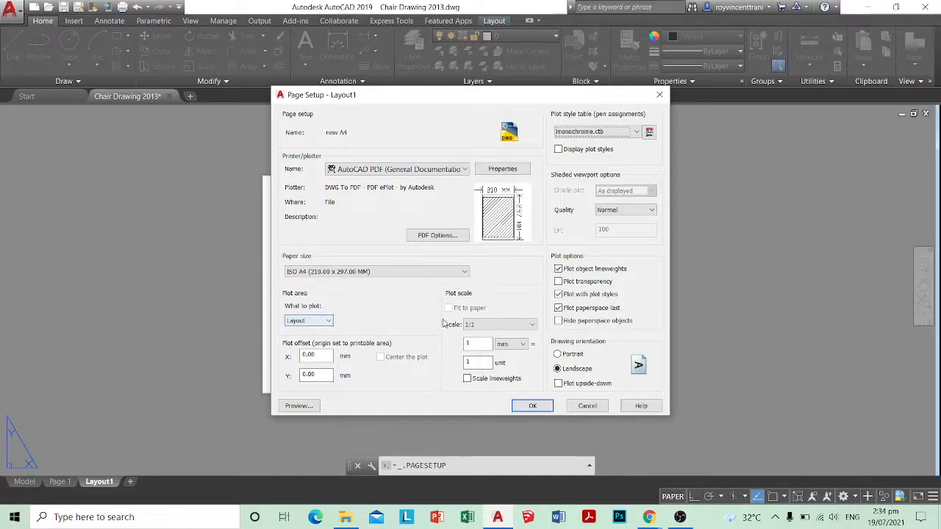
Step: Browse the available paper sizes and pick ISO A4 (210.00 x 297.00 MM)
left_click(419, 272)
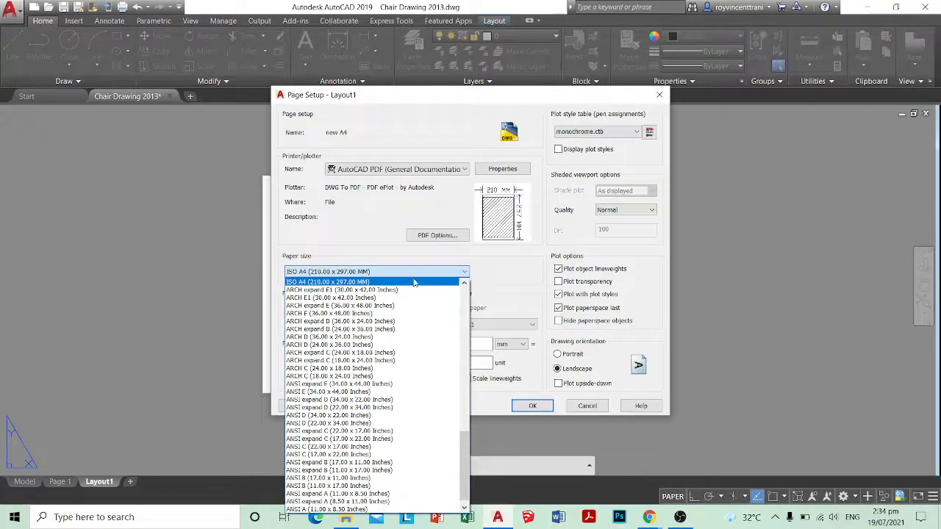
scroll(463, 433, "up", 3)
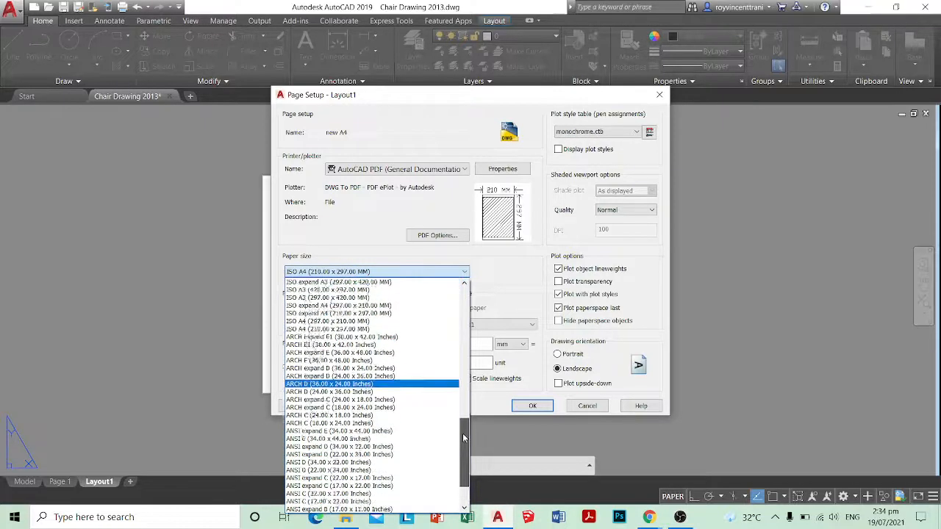
scroll(462, 437, "down", 3)
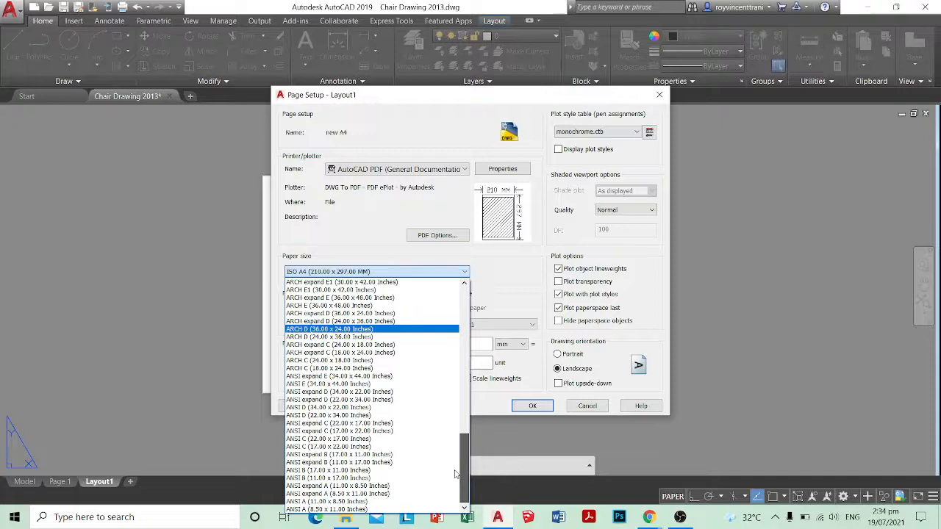
scroll(455, 441, "up", 6)
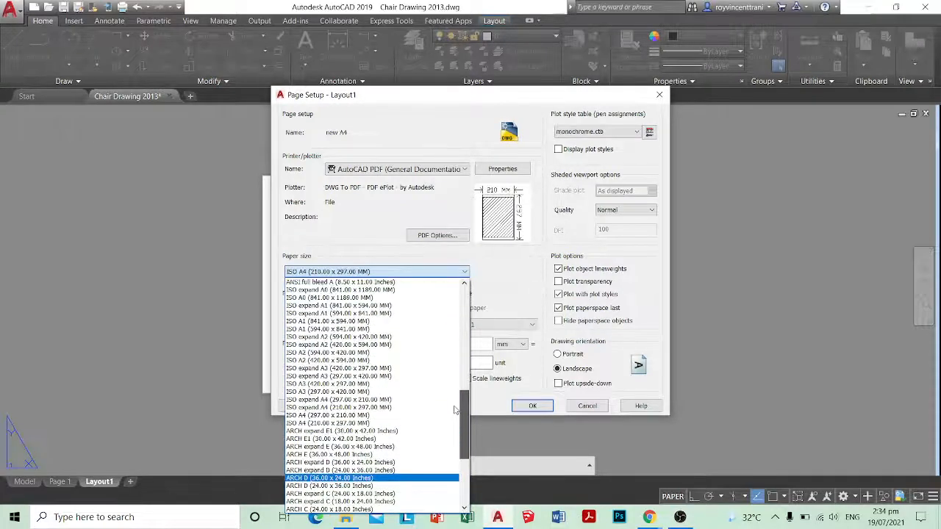
scroll(455, 410, "down", 6)
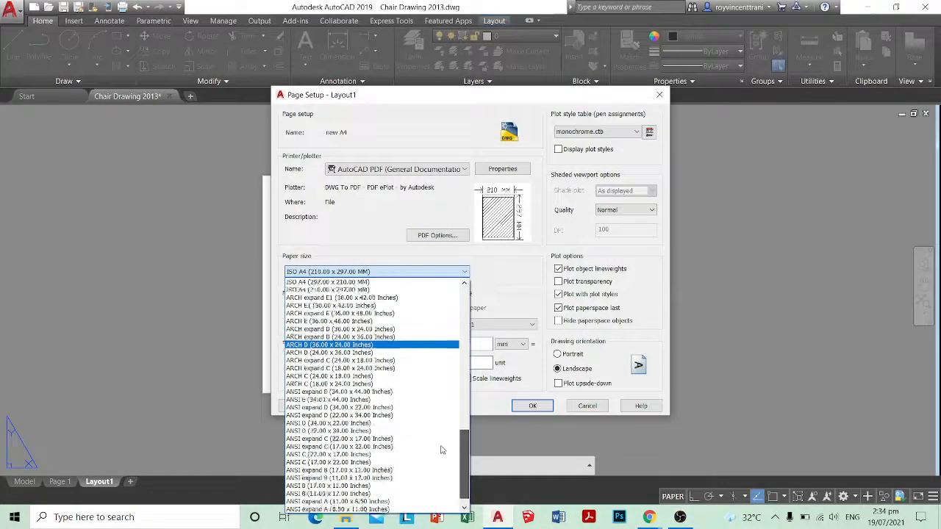
scroll(442, 450, "up", 2)
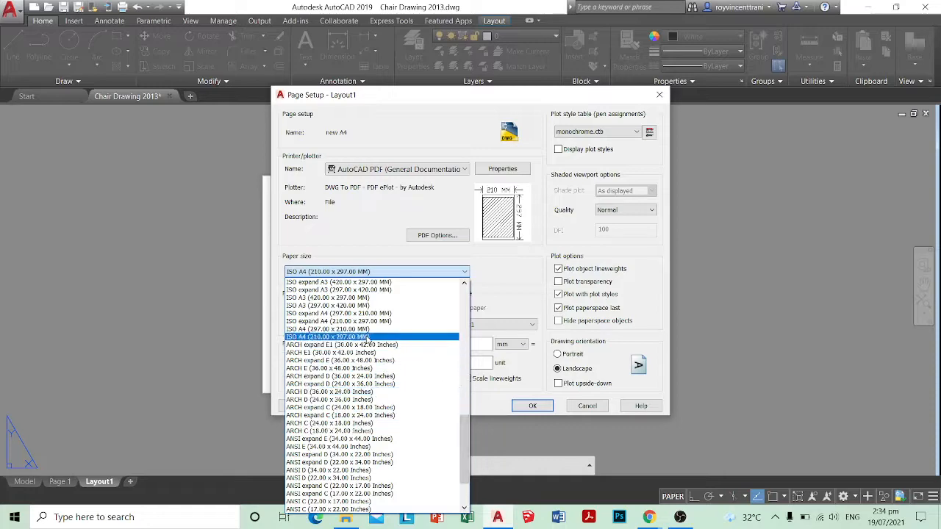
left_click(368, 337)
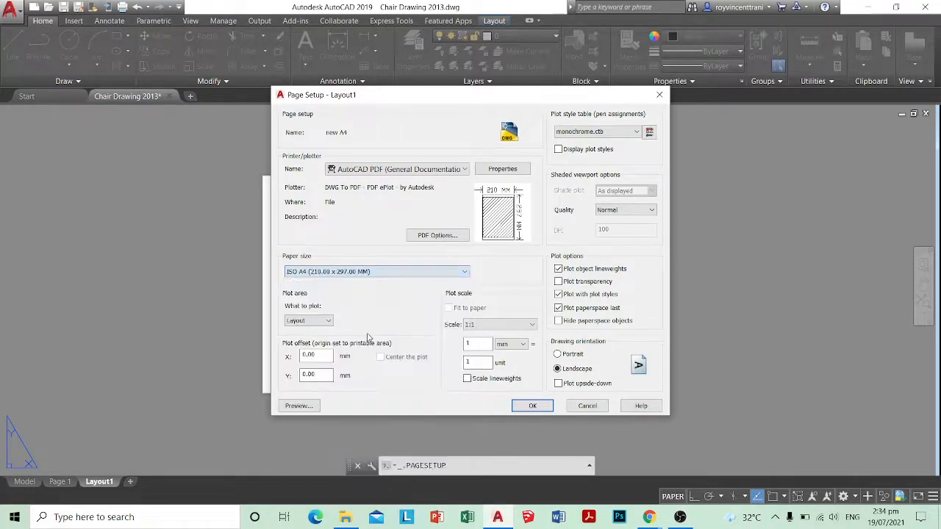
left_click(430, 274)
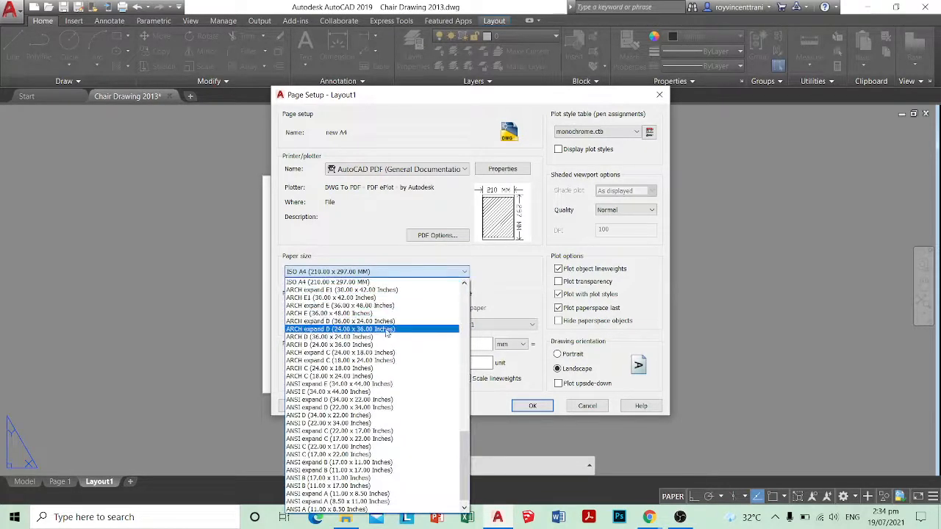
left_click(373, 284)
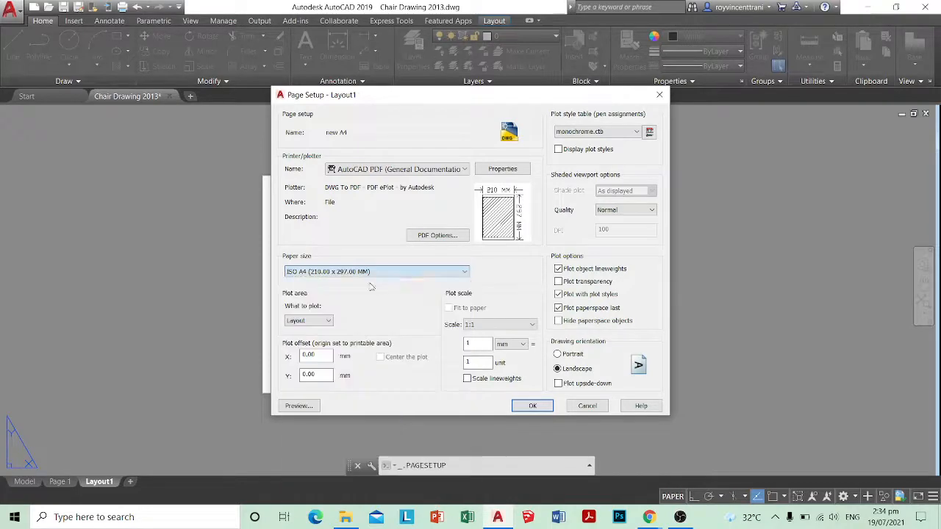
Step: Set the paper size to ISO A4 (297.00 x 210.00 MM) and the plot scale to 1000 mm = 1 unit, and save the page setup
left_click(414, 273)
scroll(389, 296, "up", 1)
left_click(386, 284)
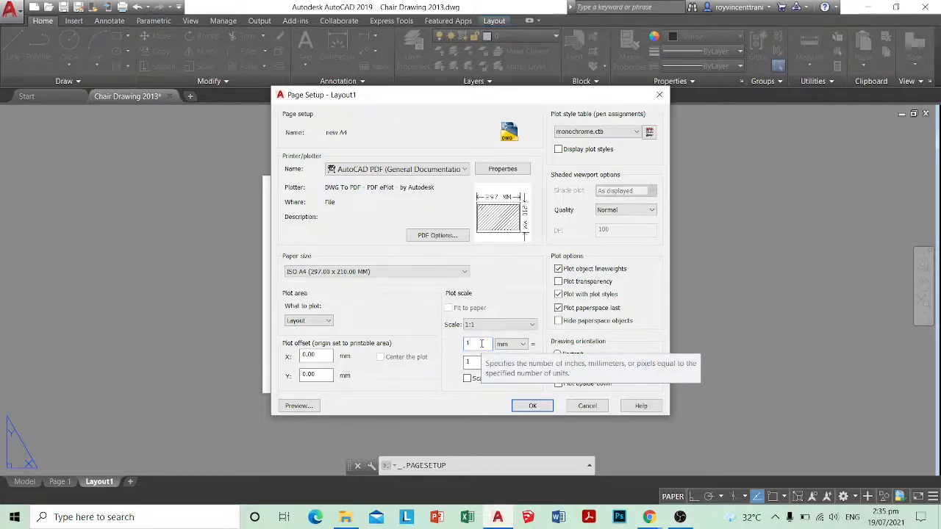
type("000")
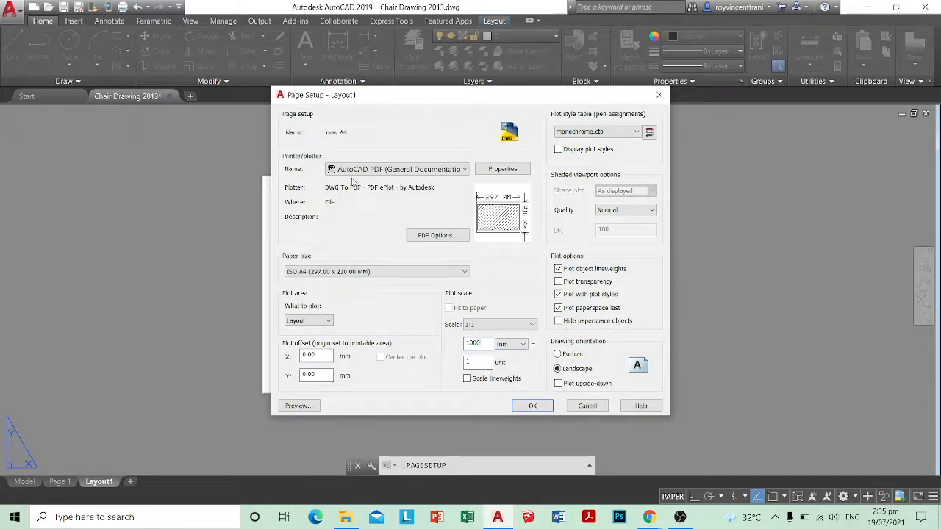
left_click(531, 406)
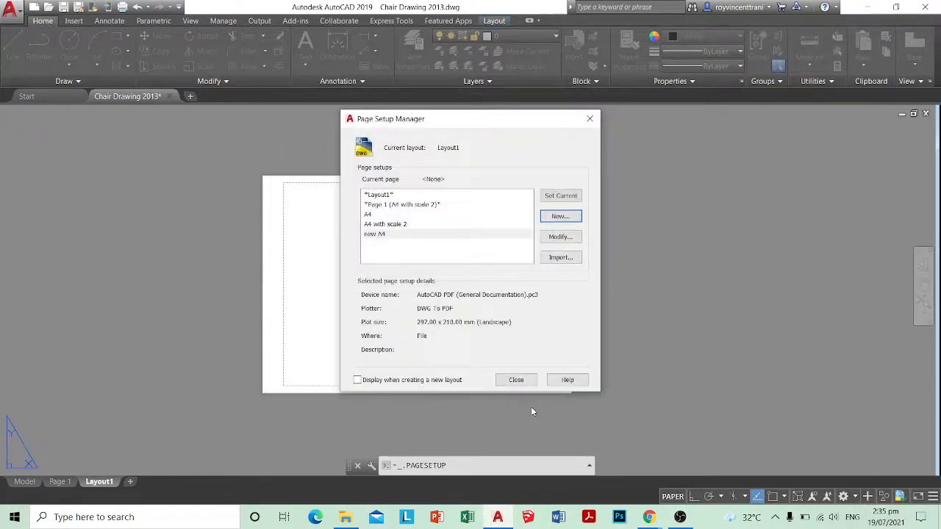
Step: Make the "new A4" page setup current for Layout1 and close the Page Setup Manager
left_click(423, 235)
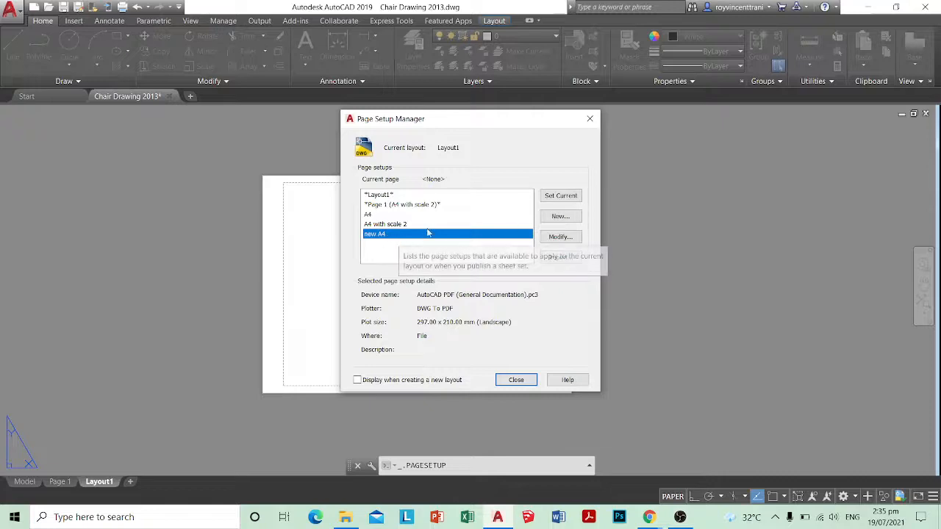
left_click(561, 196)
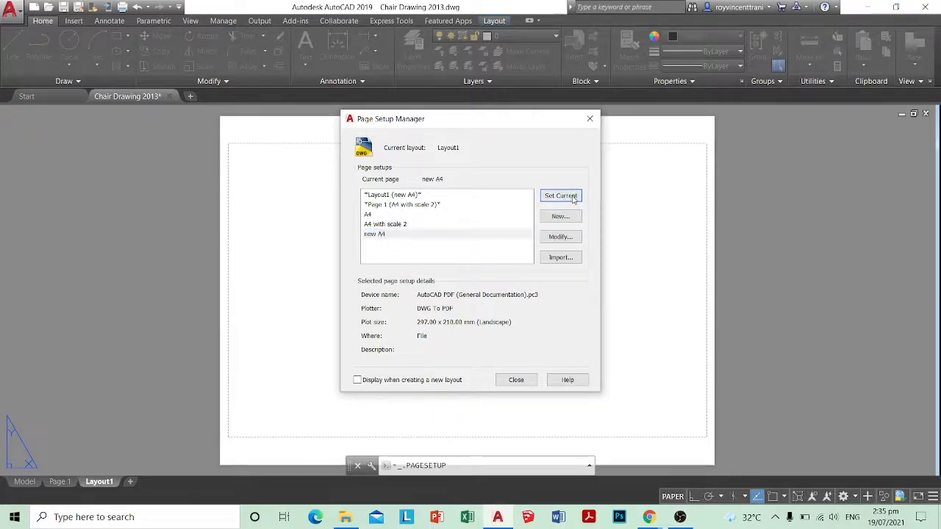
left_click(517, 380)
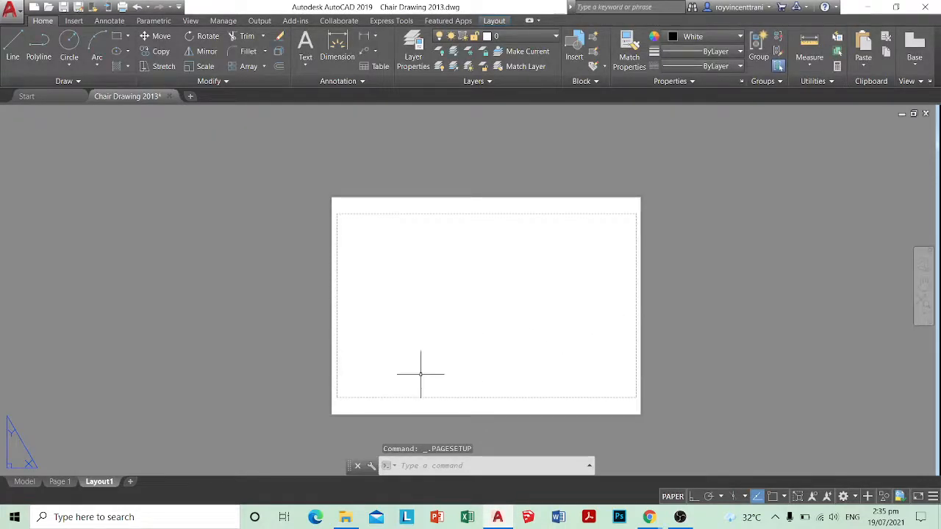
Step: Create a rectangular model viewport covering roughly the right-hand 60 percent of the Layout1 sheet, inside the printable area
scroll(566, 354, "up", 2)
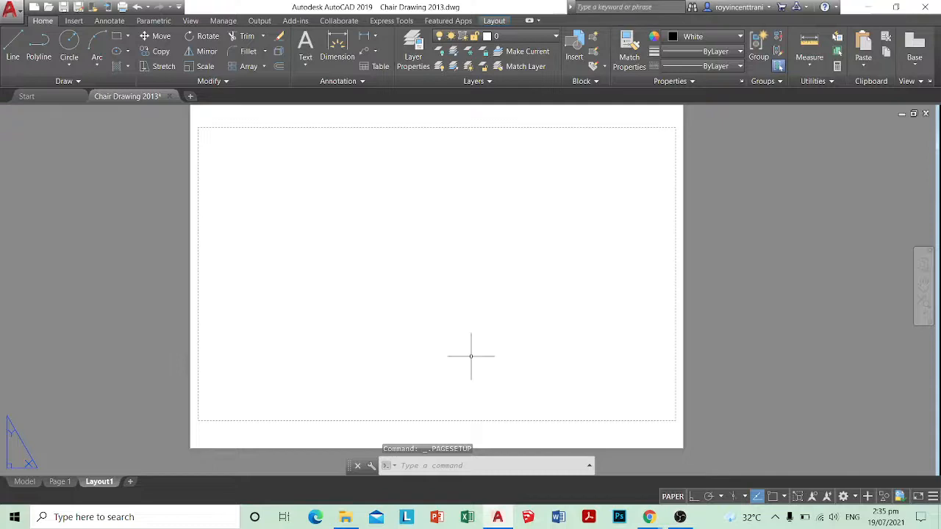
scroll(470, 356, "down", 2)
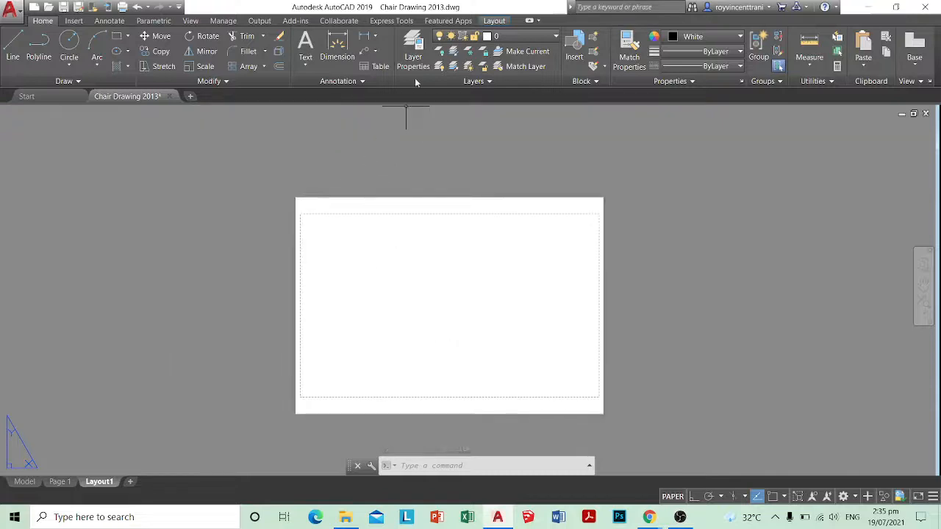
left_click(493, 20)
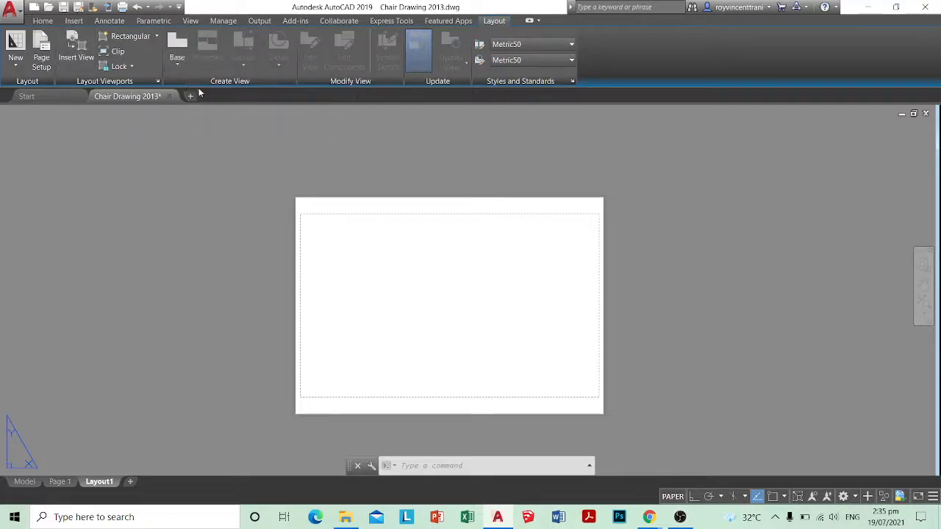
type("mv")
key("Return")
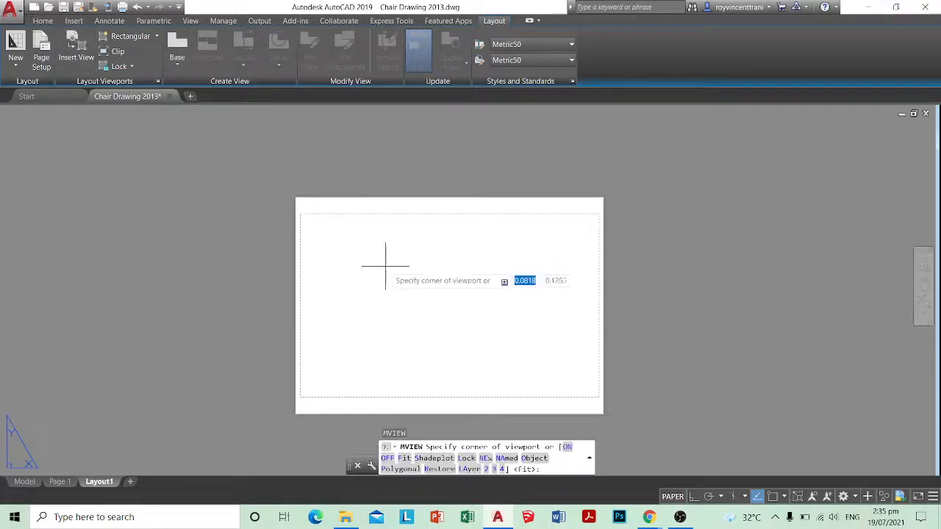
middle_click_drag(384, 263, 379, 217)
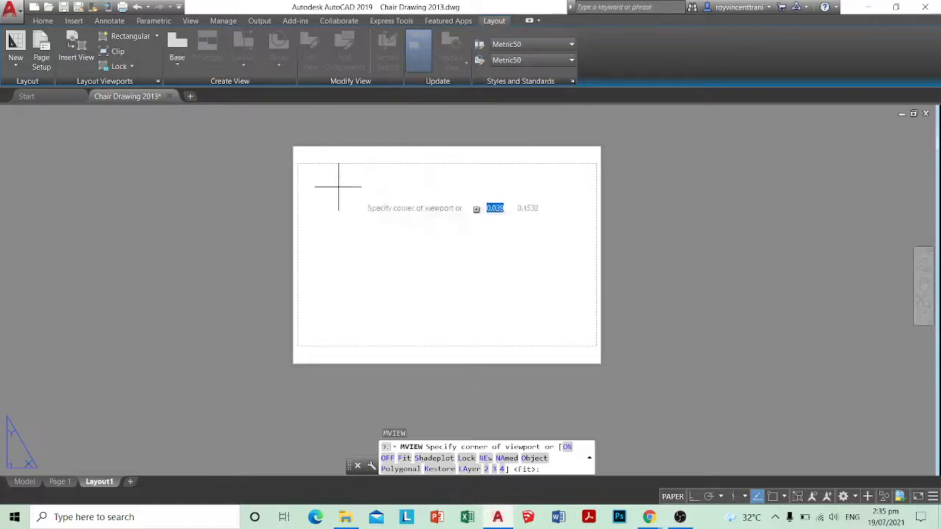
left_click(410, 167)
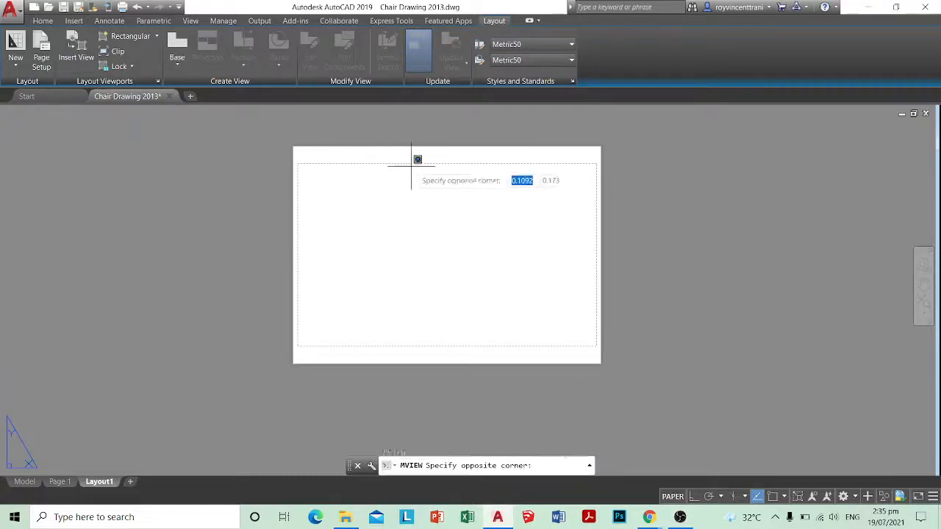
left_click(590, 337)
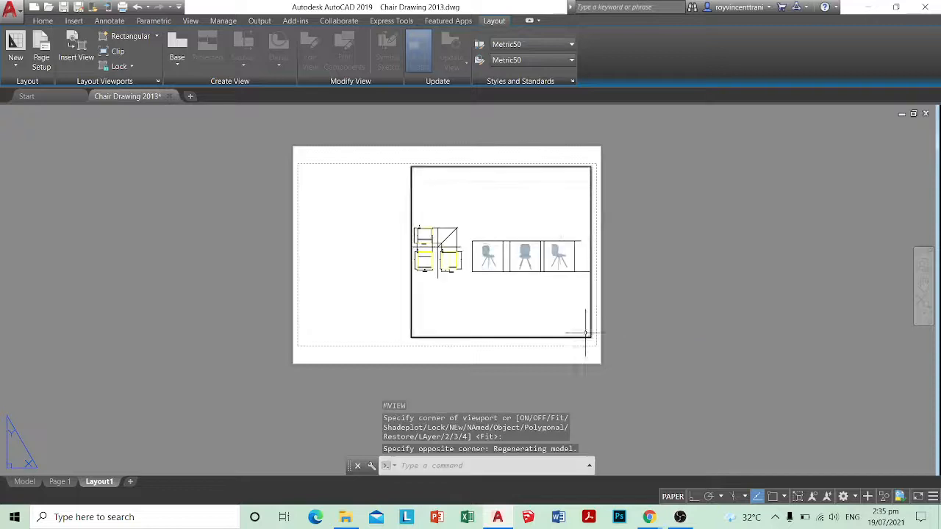
scroll(452, 221, "up", 2)
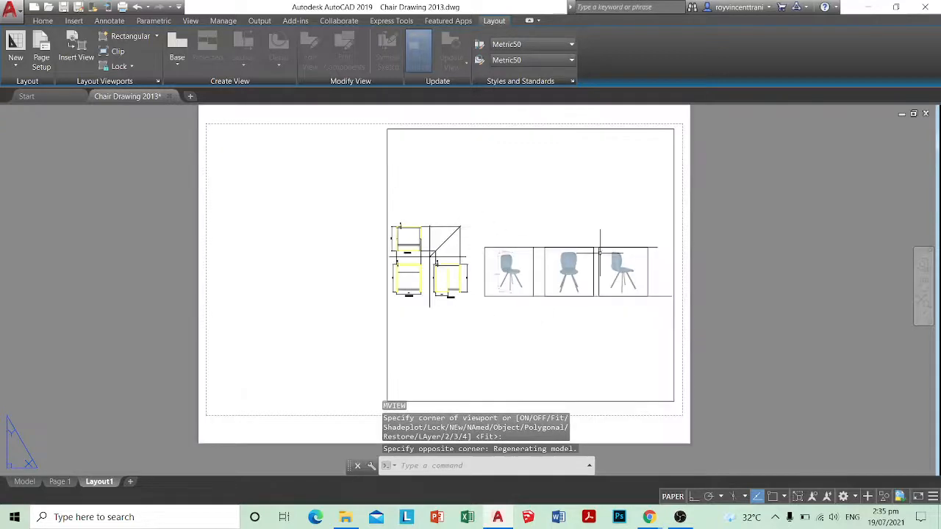
middle_click_drag(337, 217, 321, 208)
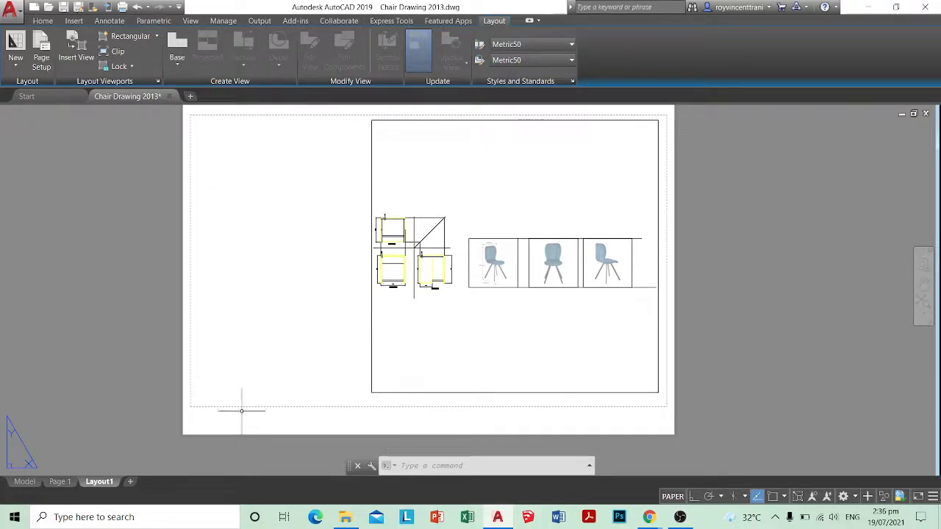
Step: Check the Page 1 layout for reference and try the new Layout1 viewport at scales 1:1 and 1:5
left_click(62, 482)
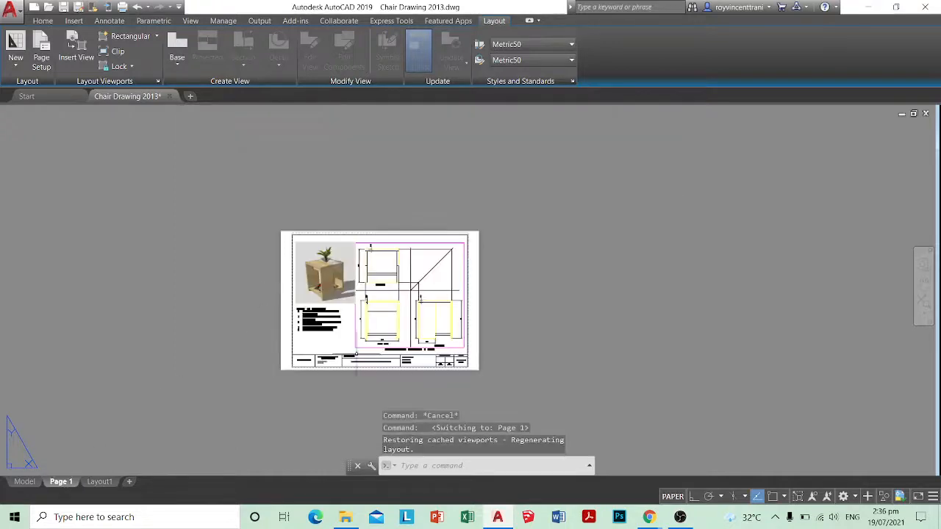
left_click(100, 482)
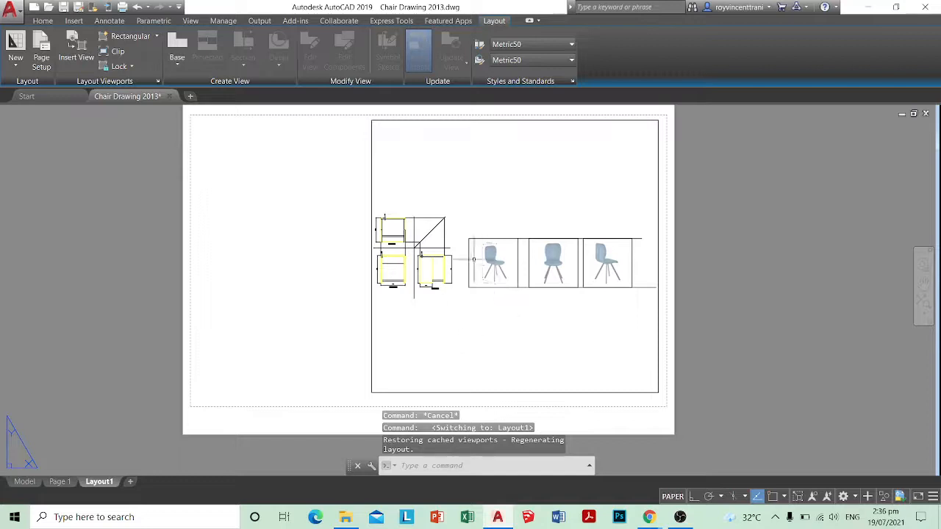
middle_click_drag(492, 295, 471, 292)
left_click(414, 331)
left_click(330, 354)
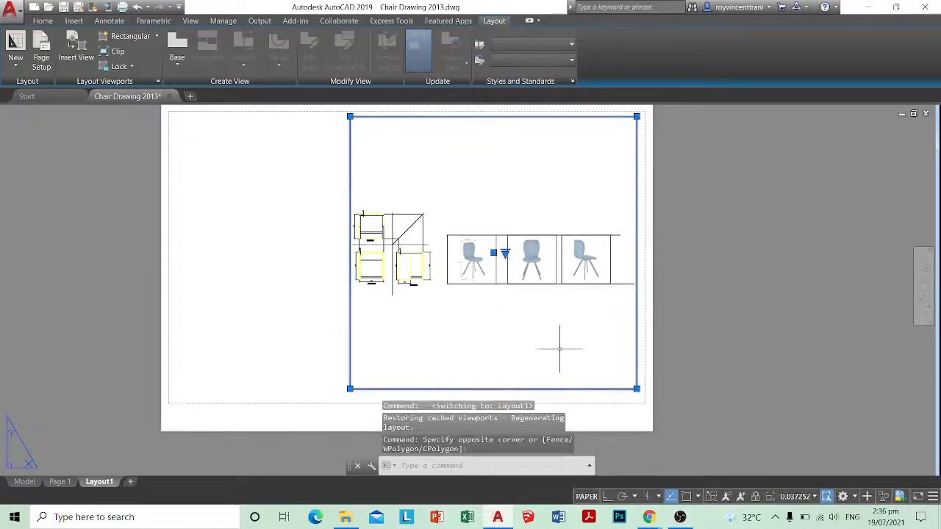
left_click(798, 499)
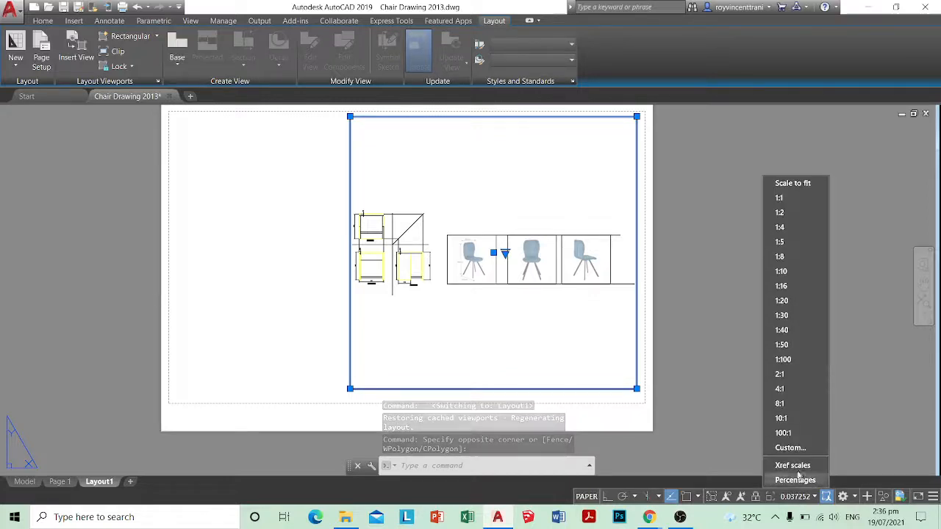
left_click(778, 201)
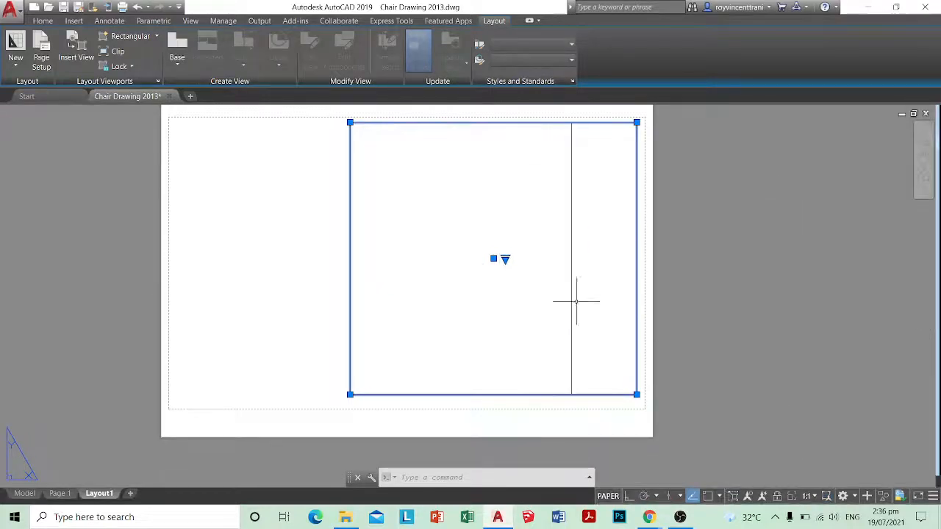
left_click(814, 497)
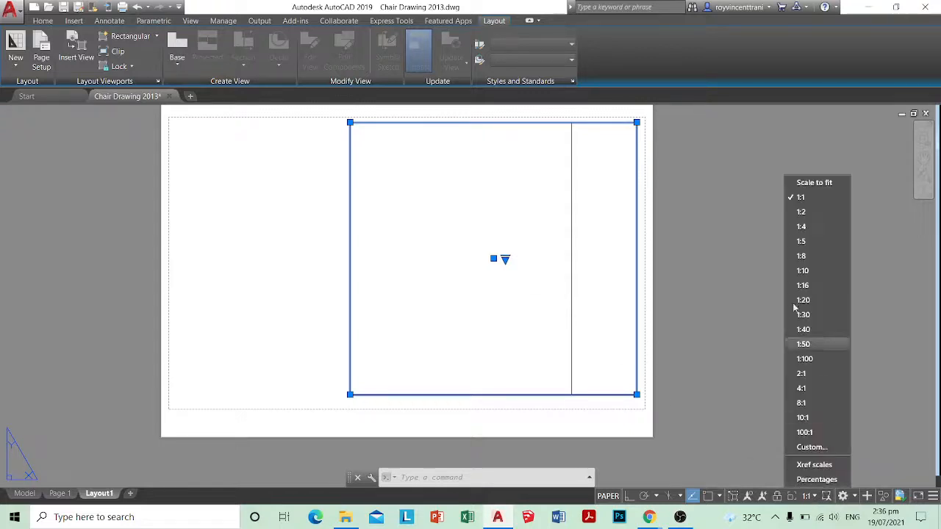
left_click(803, 226)
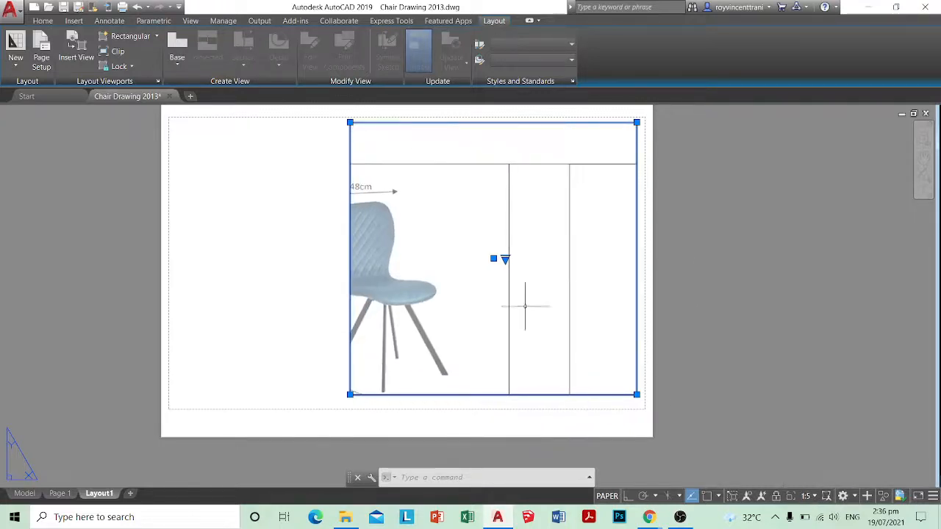
key("Escape")
Step: Pan the model inside the viewport to bring the top, front and side views into it, and return to paper space
middle_click_drag(442, 293, 592, 274)
double_click(480, 288)
middle_click_drag(429, 262, 617, 259)
middle_click_drag(456, 253, 601, 249)
mouse_move(500, 254)
middle_mouse_down()
mouse_move(564, 255)
mouse_move(511, 250)
middle_mouse_up()
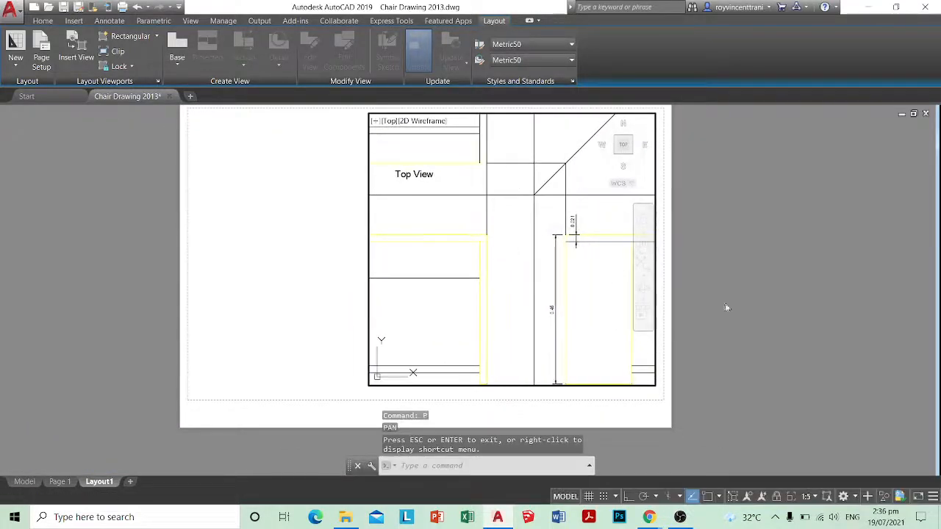
double_click(727, 309)
Step: Set the Layout1 viewport scale to 1:10
left_click(404, 270)
left_click(352, 288)
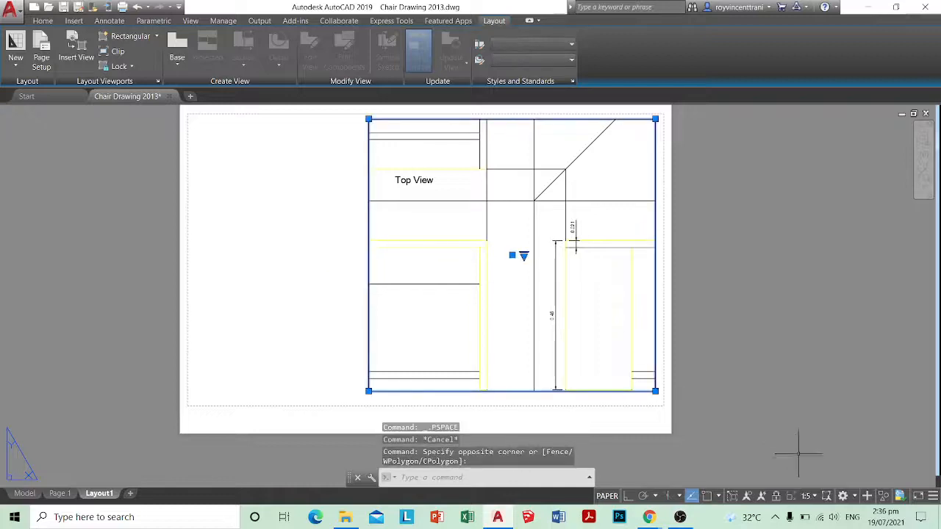
left_click(808, 497)
left_click(802, 273)
key("Escape")
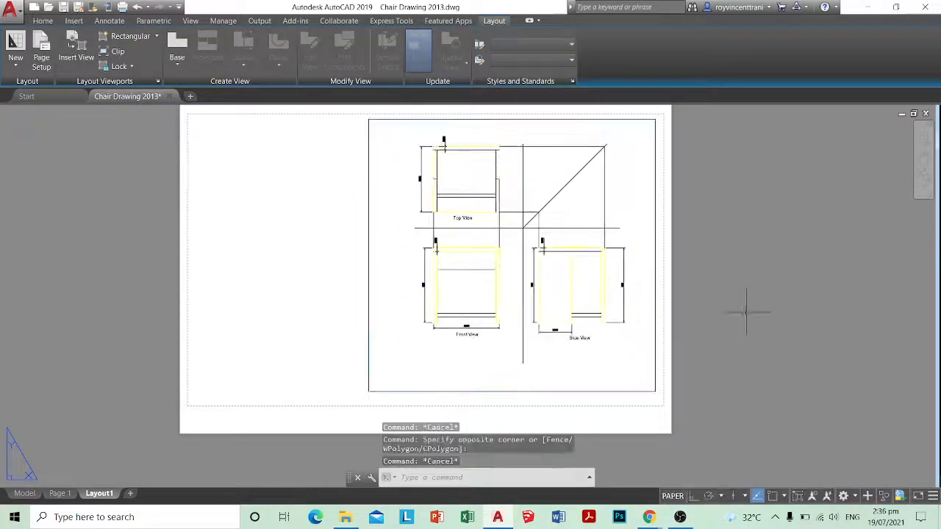
double_click(611, 338)
double_click(750, 336)
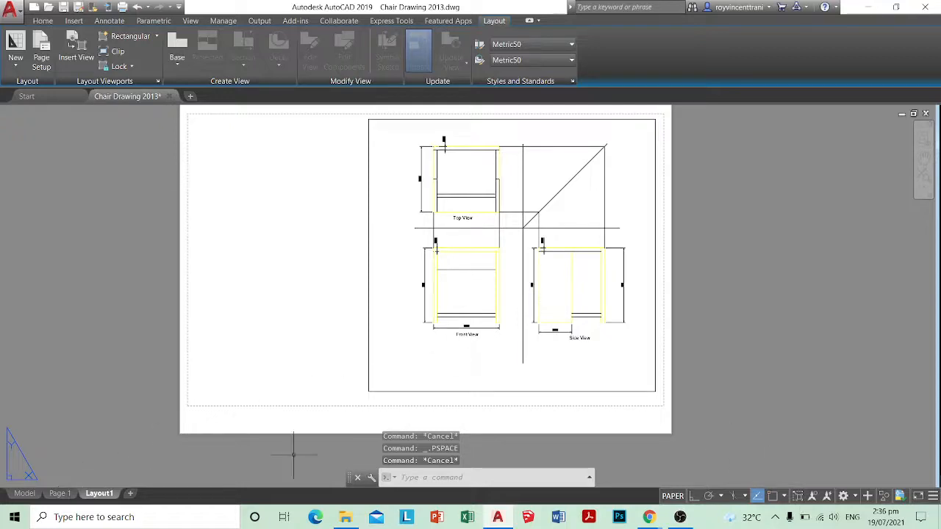
key("Escape")
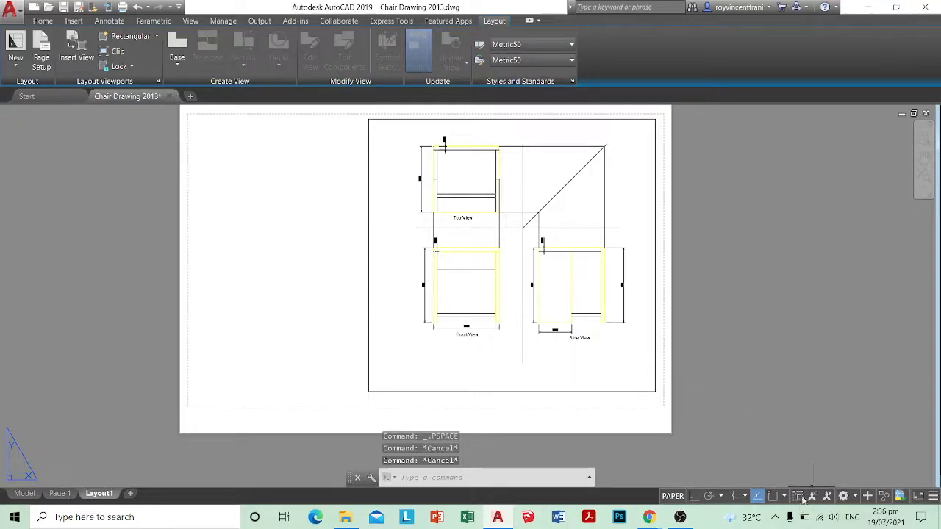
Step: Try to rescale the selected viewport from paper space using Zoom Scale with a factor of 1/8xp
left_click(415, 346)
left_click(344, 279)
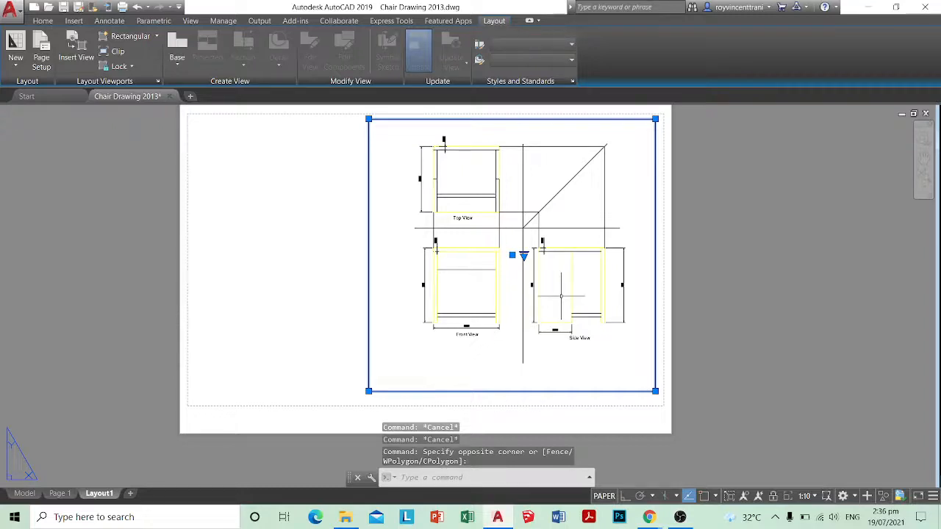
type("z")
key("Return")
type("s")
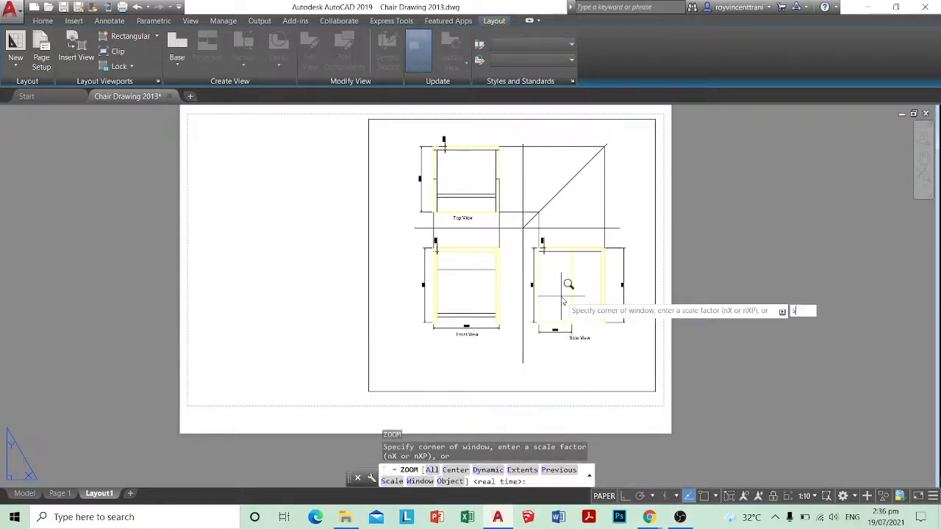
type("c")
key("Return")
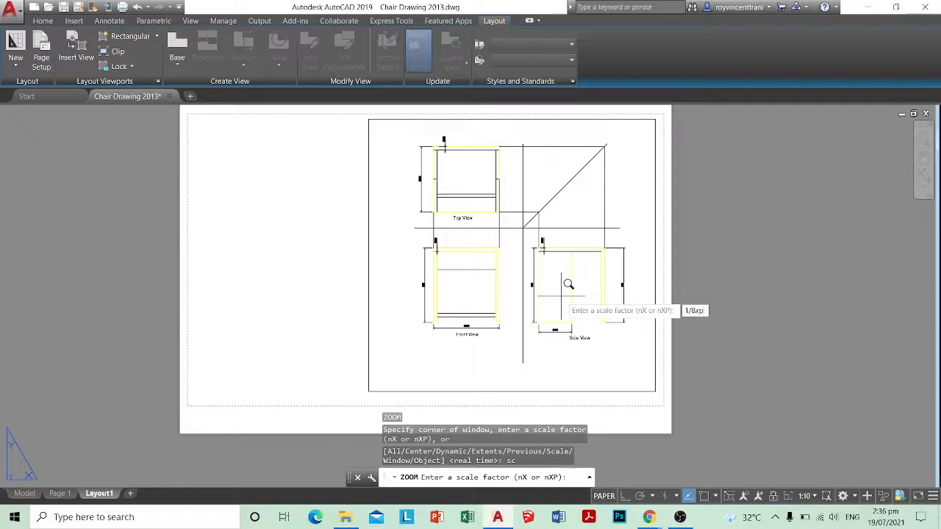
key("Return")
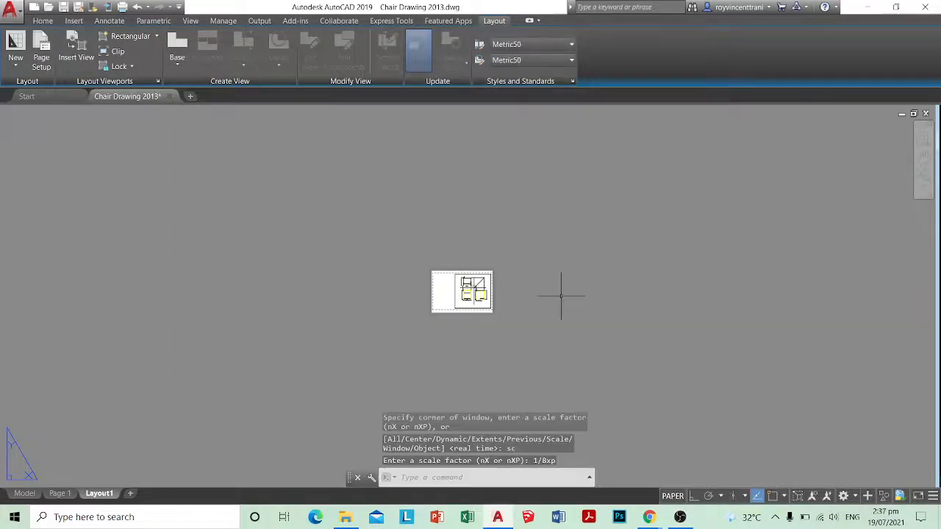
key("Escape")
scroll(474, 303, "up", 8)
middle_click_drag(508, 299, 498, 332)
Step: Center the orthographic views inside the viewport and leave its model space active
double_click(495, 316)
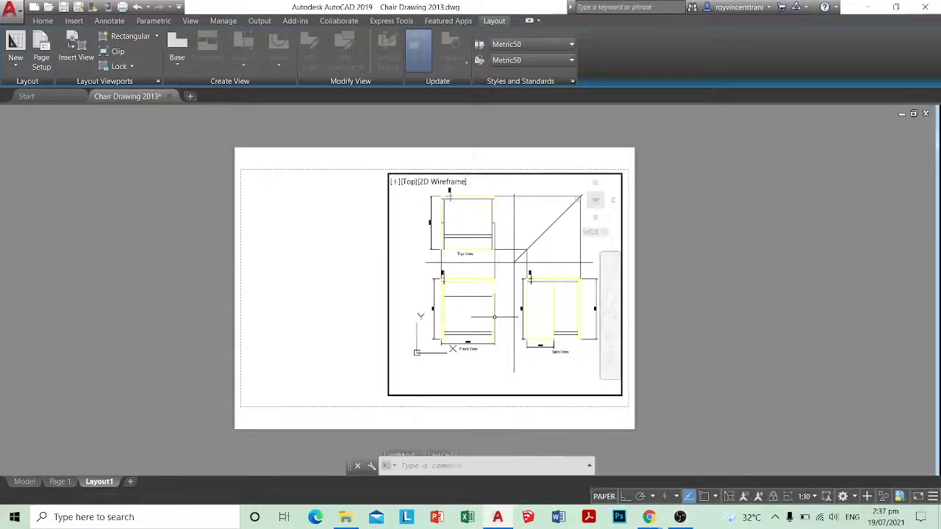
double_click(727, 321)
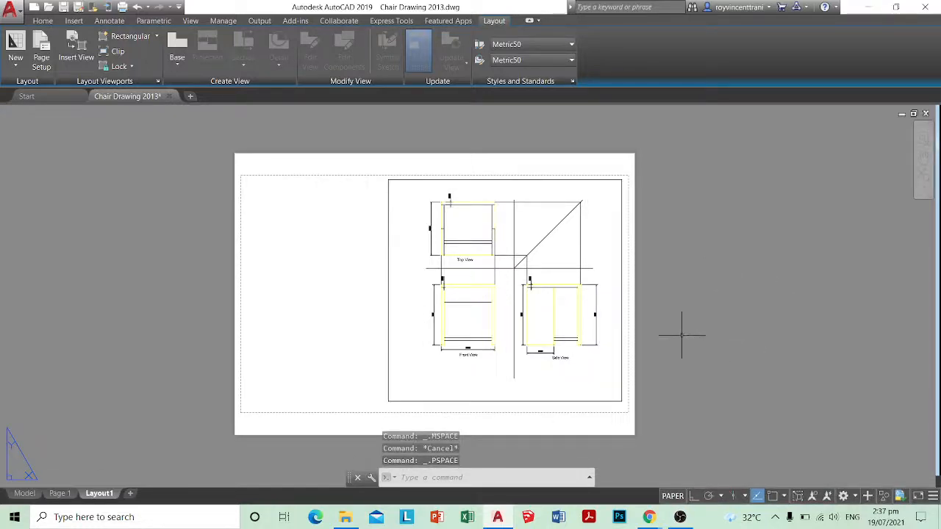
double_click(468, 266)
mouse_move(506, 294)
middle_mouse_down()
mouse_move(532, 286)
mouse_move(483, 321)
mouse_move(492, 315)
middle_mouse_up()
key("Escape")
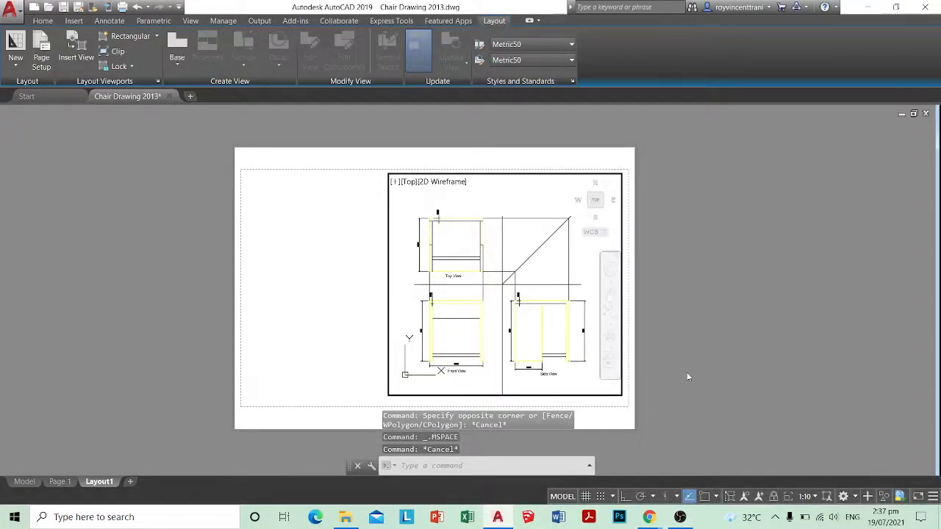
mouse_move(505, 303)
middle_mouse_down()
mouse_move(530, 280)
mouse_move(503, 298)
middle_mouse_up()
double_click(691, 319)
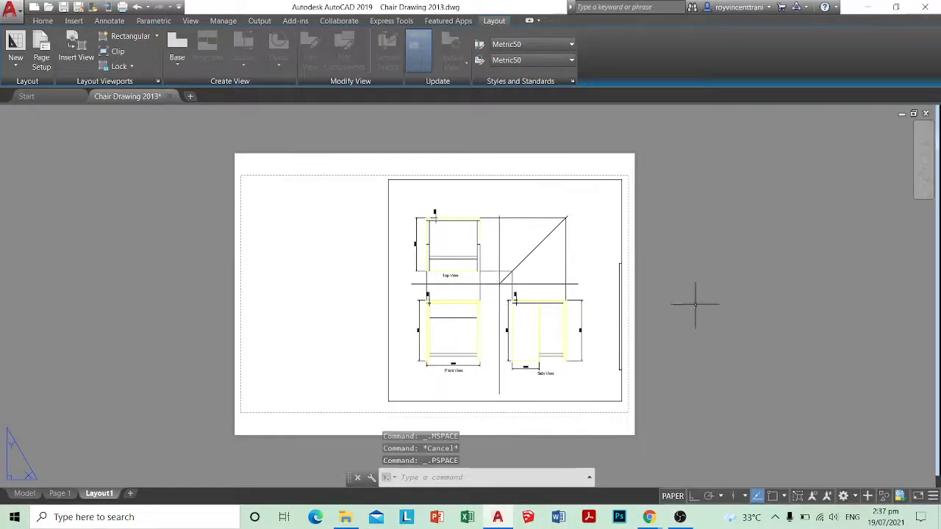
middle_click_drag(720, 322, 682, 311)
scroll(444, 272, "up", 2)
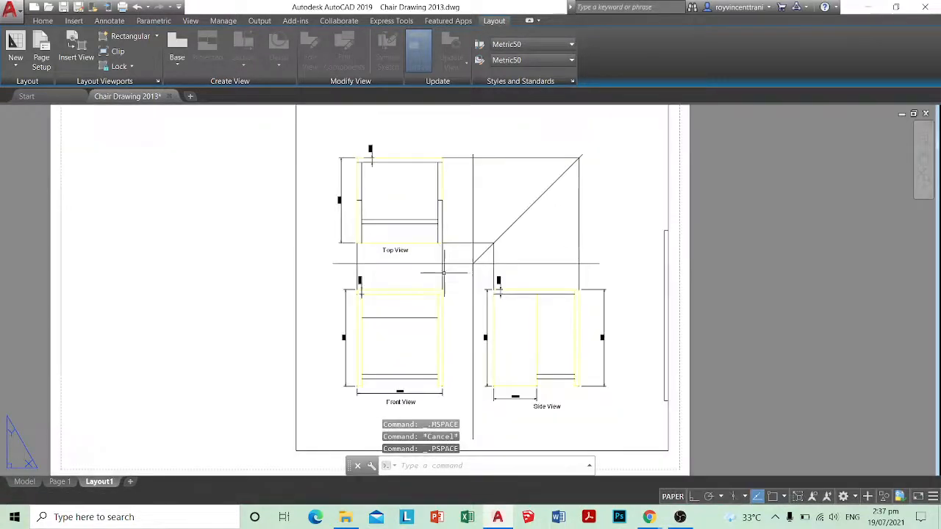
double_click(460, 278)
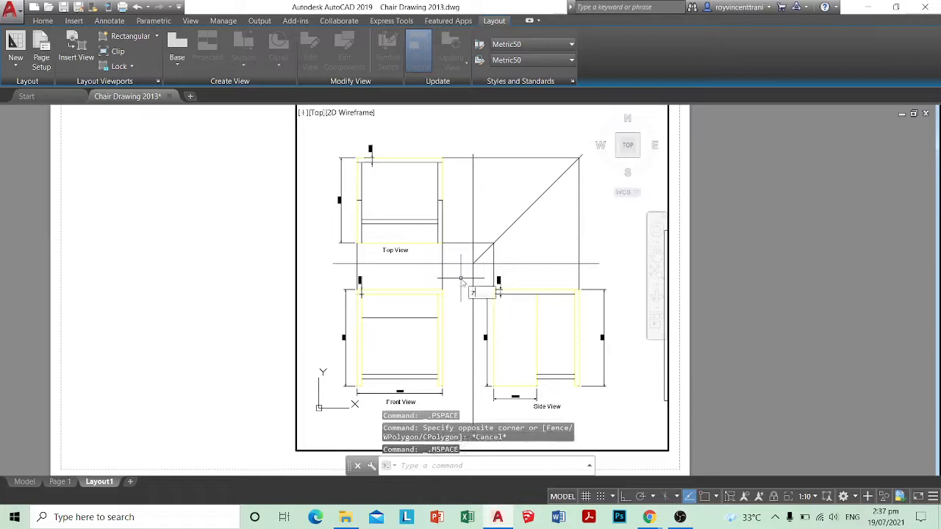
type("z")
key("Return")
key("Return")
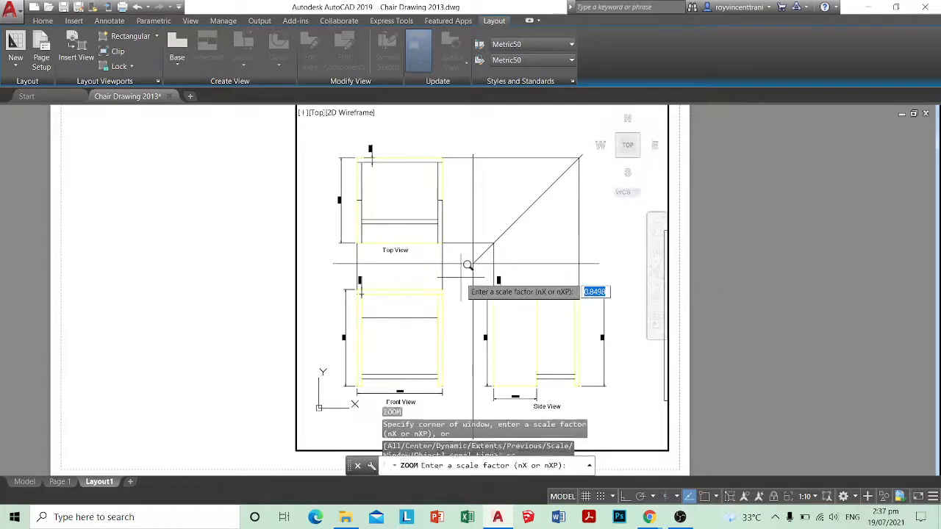
key("Escape")
key("Escape")
key("Escape")
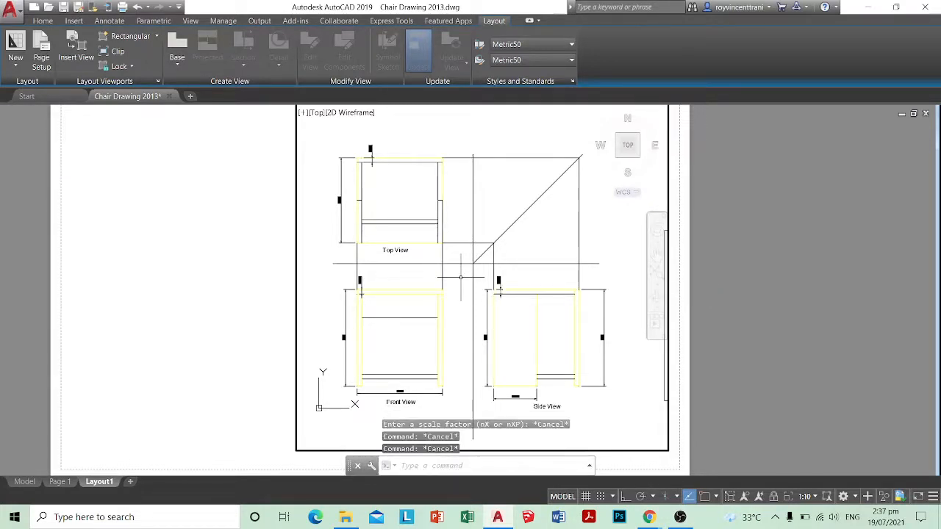
Step: Rescale the model view inside the active viewport using Zoom Scale with a factor of 1/8xp
key("Return")
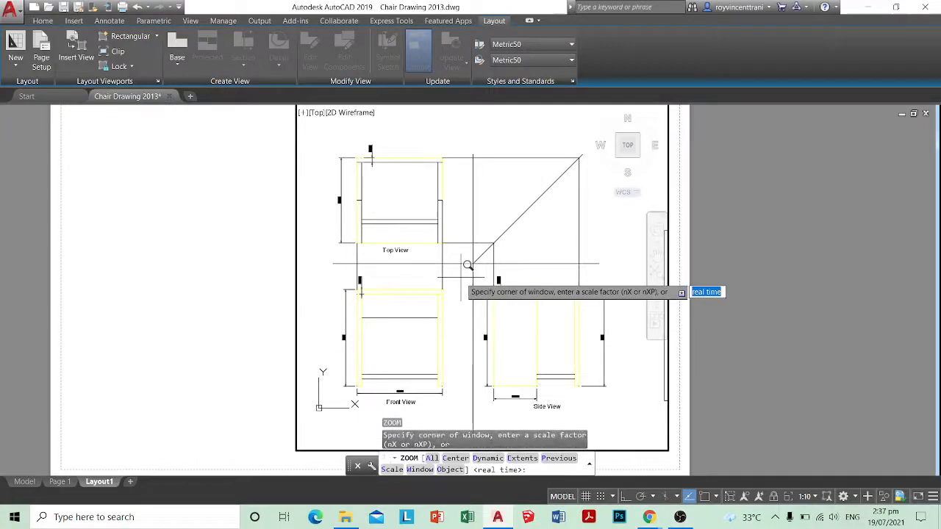
key("Return")
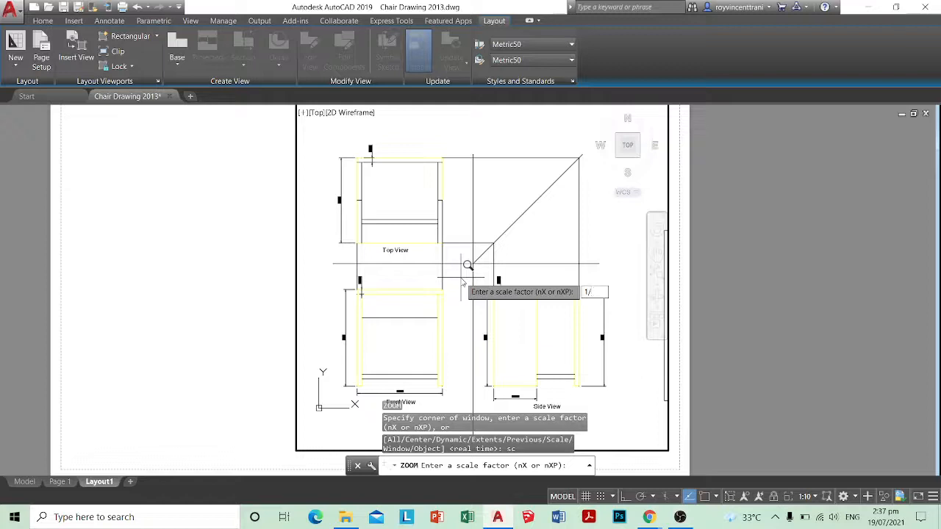
key("Return")
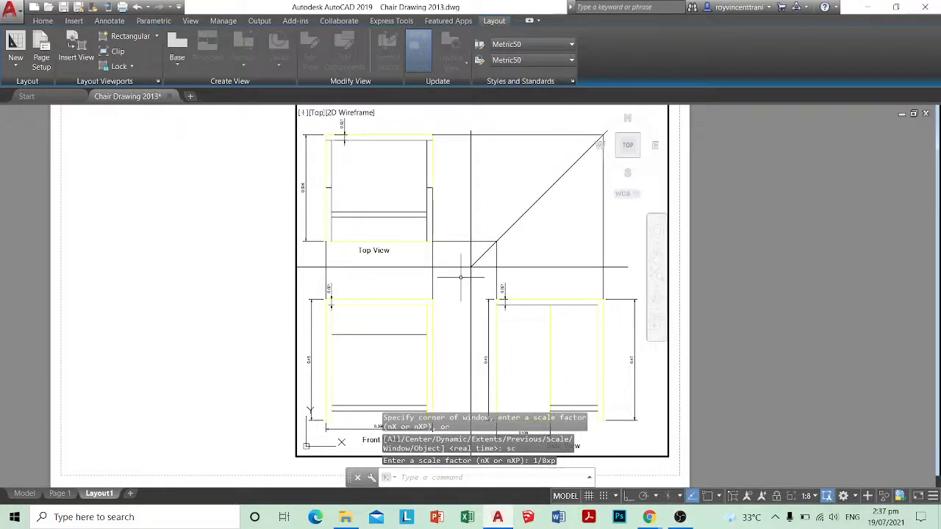
Step: Pan the orthographic views to bring them within the viewport frame and return to paper space
type("p")
key("Return")
left_click_drag(460, 275, 492, 269)
key("Escape")
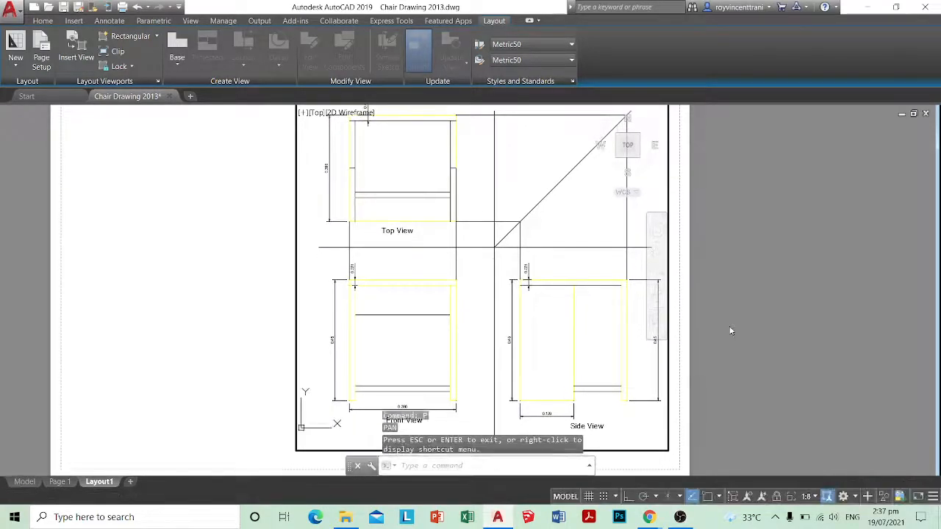
double_click(731, 332)
middle_click_drag(707, 338, 676, 336)
scroll(607, 334, "down", 2)
Step: Set the viewport scale to 1:10 and clear the selection
left_click(389, 340)
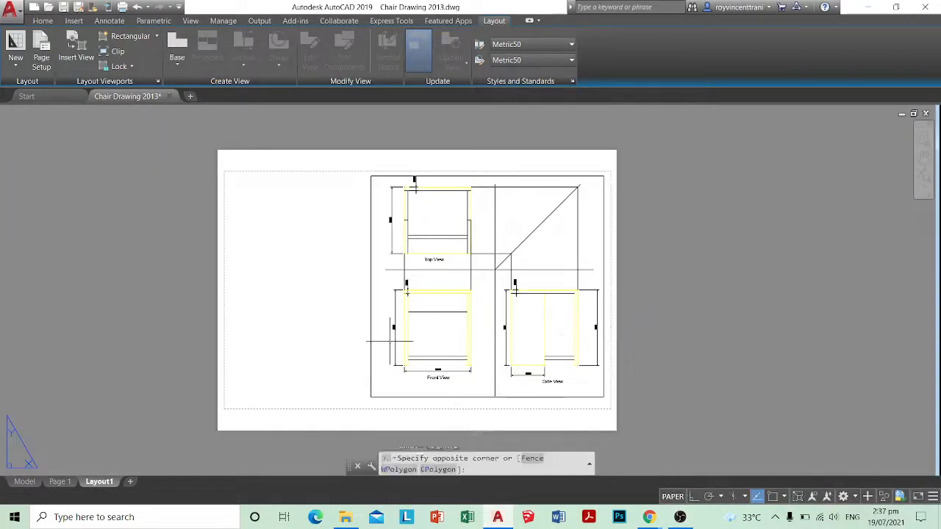
left_click(354, 324)
left_click(807, 497)
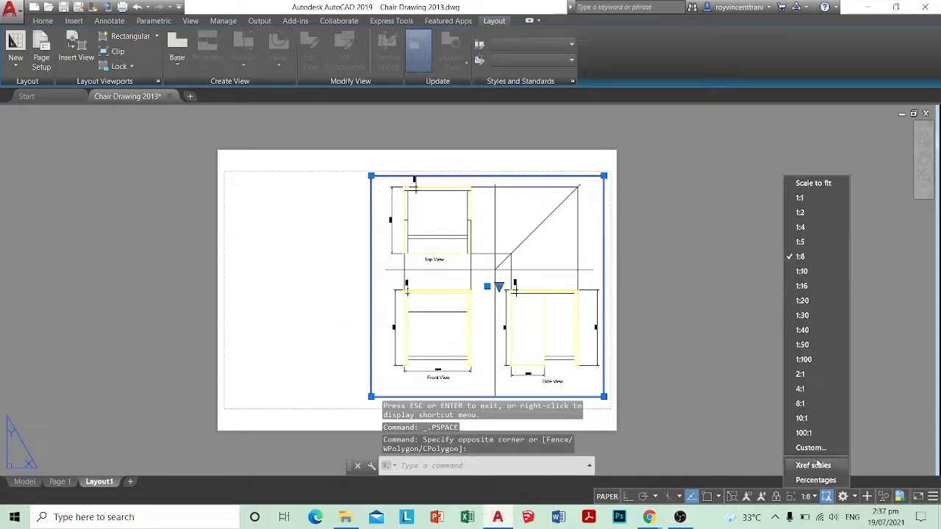
left_click(801, 272)
key("Escape")
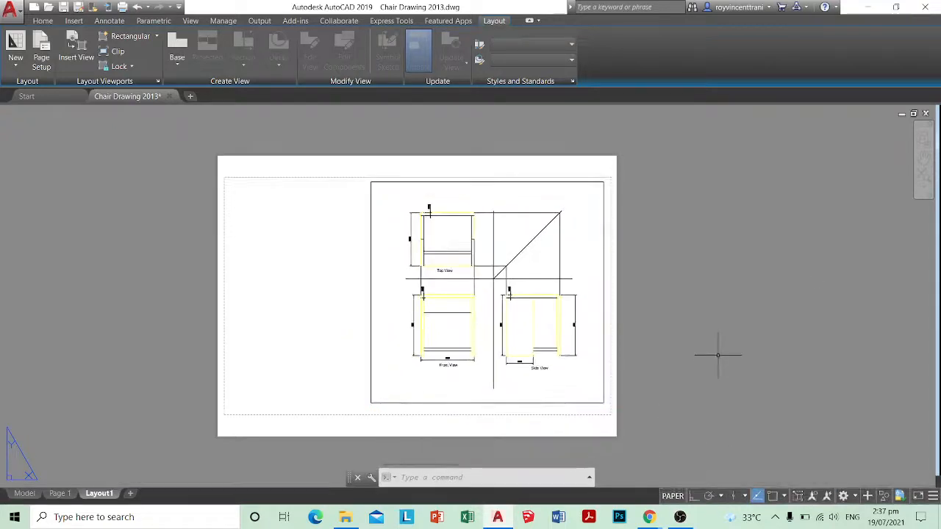
Step: Shrink the viewport frame around the orthographic views by stretching its lower-left and upper-right corners inward
left_click(432, 378)
left_click(347, 342)
left_click(371, 402)
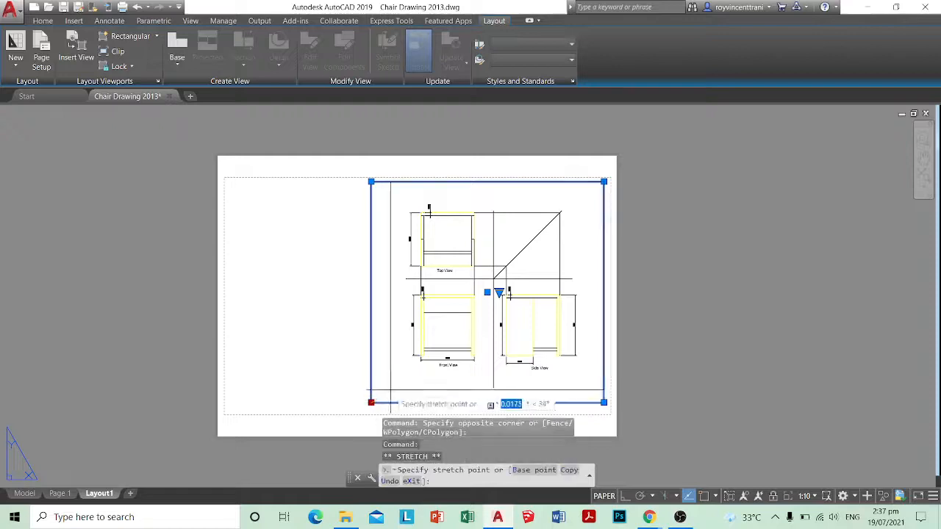
left_click(390, 390)
left_click(604, 182)
left_click(582, 201)
key("Escape")
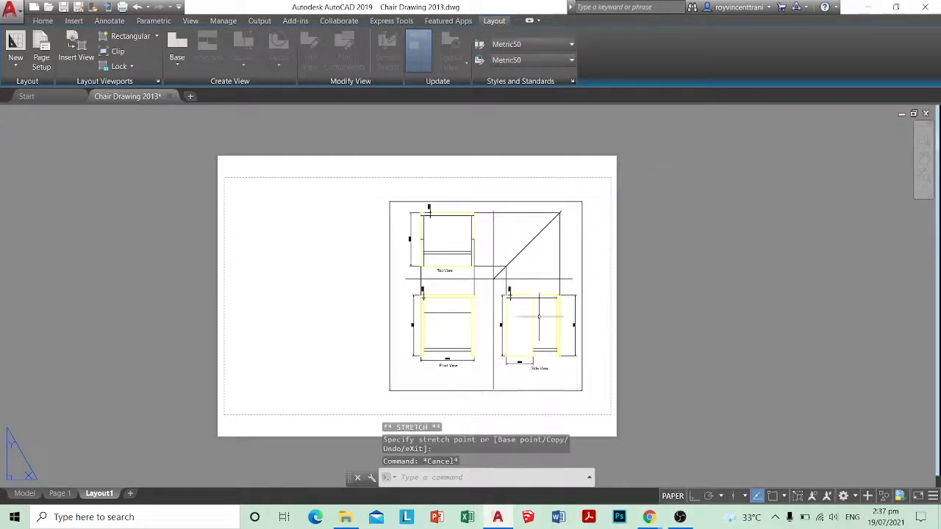
Step: Copy the border, chair rendering, drawing notes, drawing title and title block from the Page 1 layout
left_click(59, 493)
left_click(336, 395)
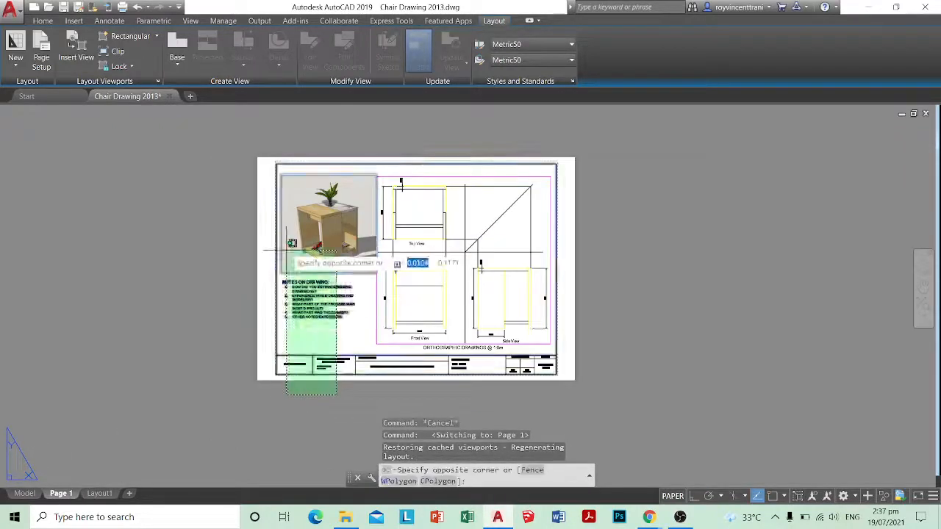
left_click(288, 252)
left_click(578, 353)
left_click(294, 382)
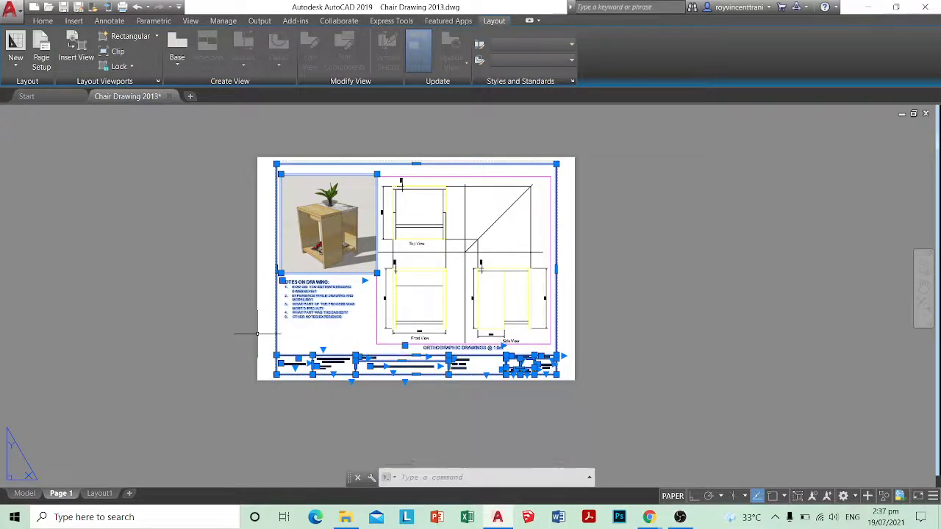
key("ctrl+c")
Step: Paste the copied Page 1 objects into Layout1, inserting them at the lower-left corner of the printable area
left_click(99, 493)
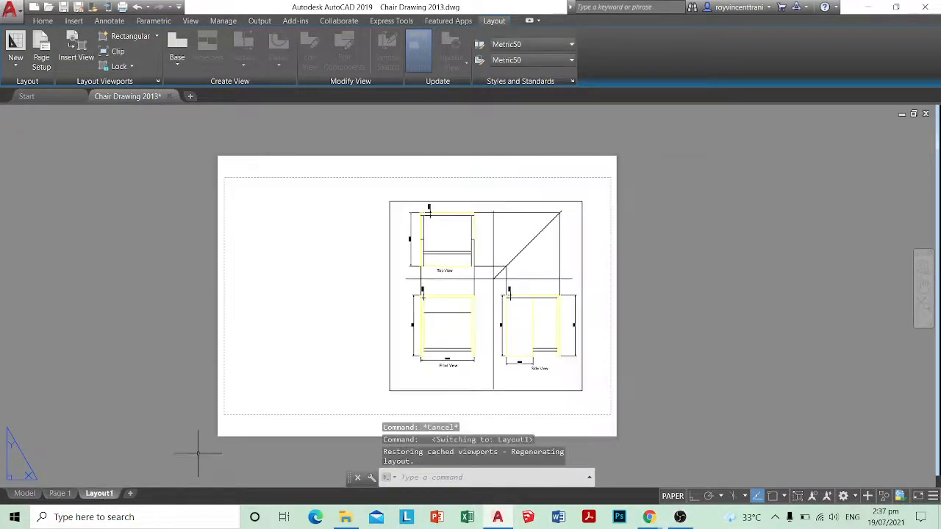
key("ctrl+v")
scroll(235, 434, "up", 4)
scroll(201, 373, "up", 4)
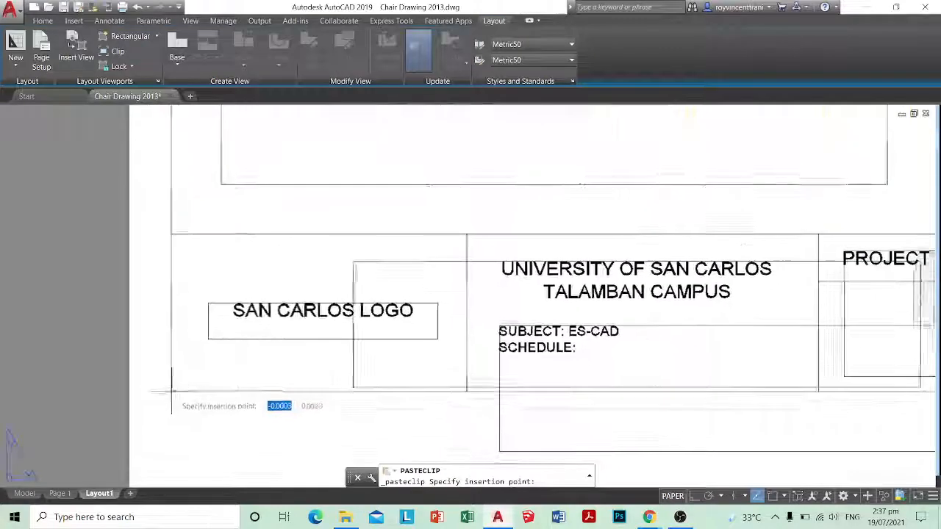
scroll(172, 389, "up", 4)
left_click(183, 403)
scroll(183, 402, "down", 4)
scroll(183, 402, "down", 5)
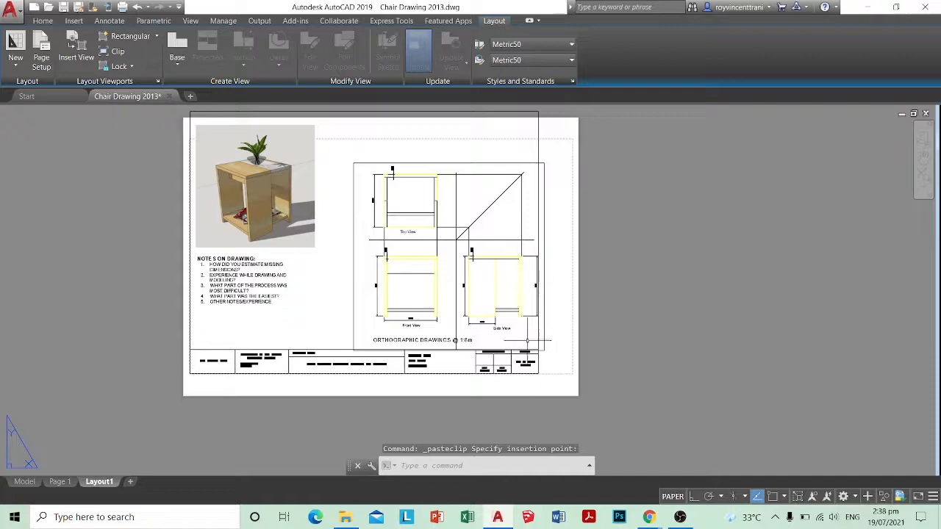
Step: Examine how the pasted border and title block fit within the page's printable area
middle_click_drag(494, 172, 486, 199)
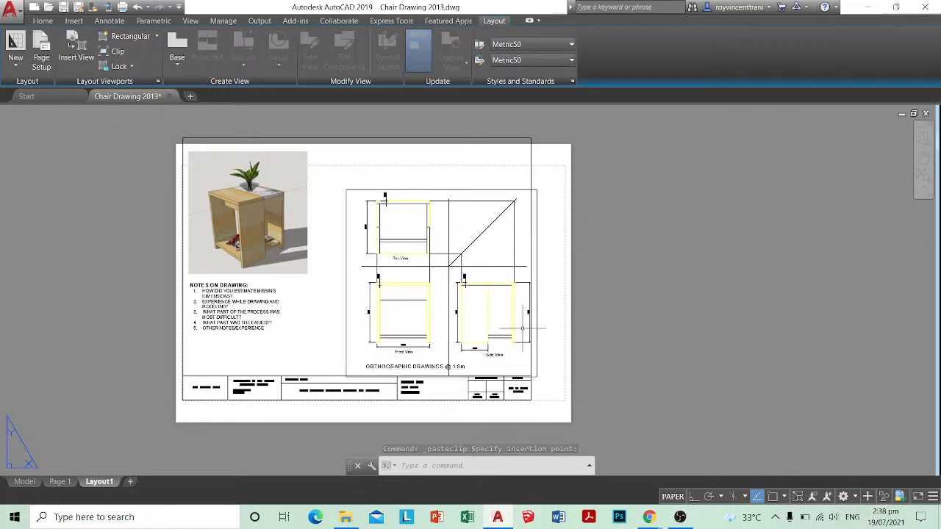
scroll(524, 357, "up", 4)
scroll(566, 351, "down", 6)
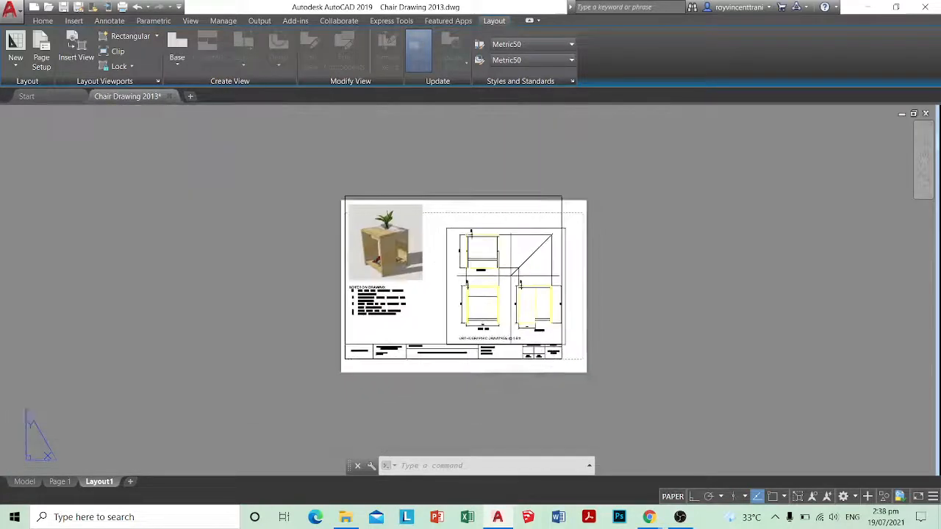
scroll(513, 360, "up", 4)
scroll(542, 371, "down", 5)
scroll(573, 349, "up", 5)
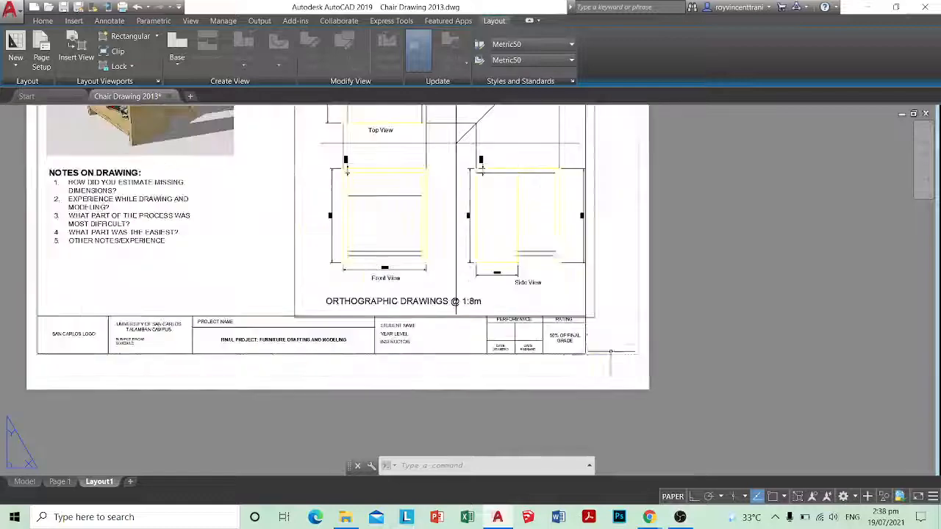
scroll(514, 350, "down", 4)
scroll(769, 346, "up", 4)
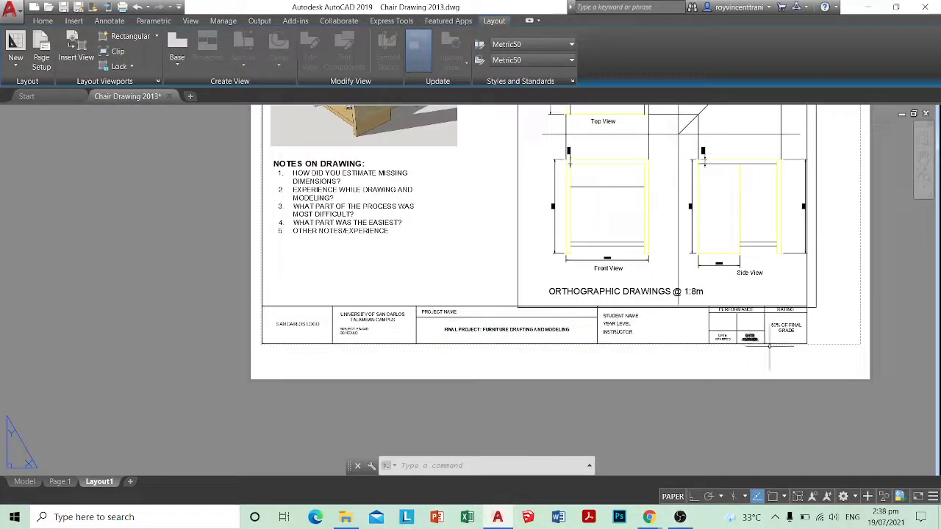
Step: Scale the border and title block by reference from their lower-left corner to span the full width of the printable area
left_click(801, 354)
left_click(263, 304)
scroll(285, 330, "up", 4)
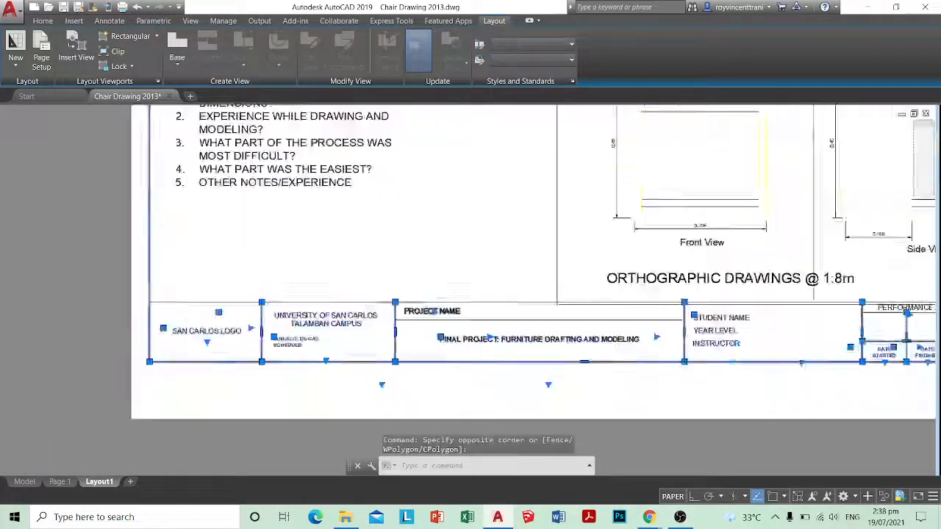
scroll(285, 330, "down", 4)
scroll(548, 320, "up", 5)
left_click(480, 335)
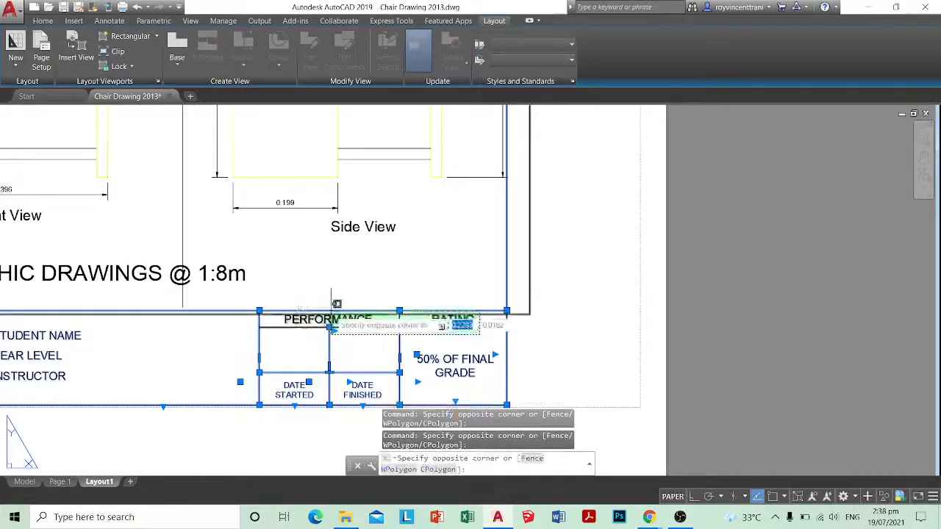
left_click(292, 312)
scroll(294, 313, "down", 4)
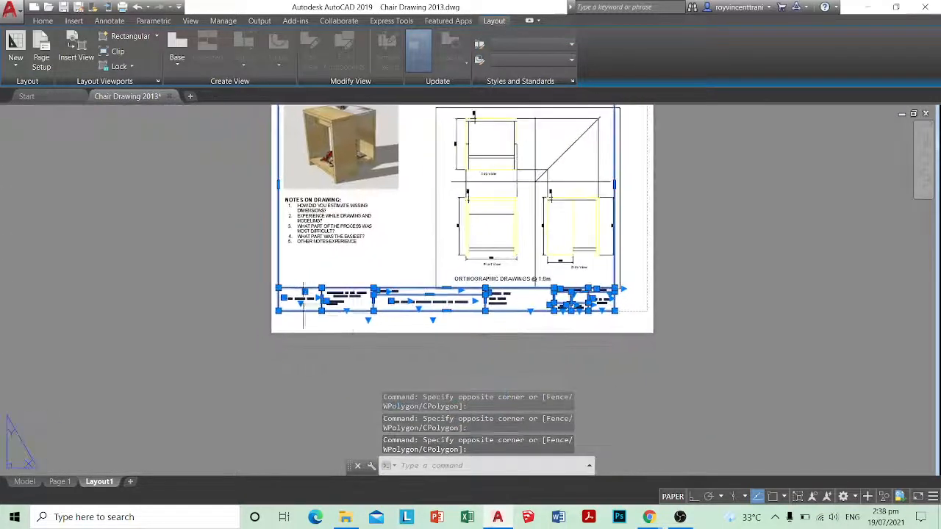
scroll(303, 303, "up", 3)
type("sc")
key("Return")
scroll(331, 302, "up", 6)
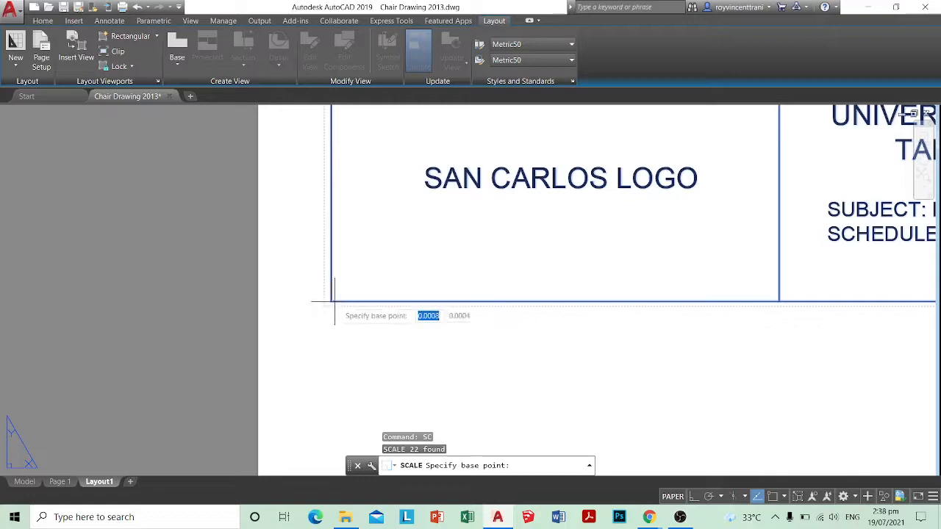
left_click(331, 302)
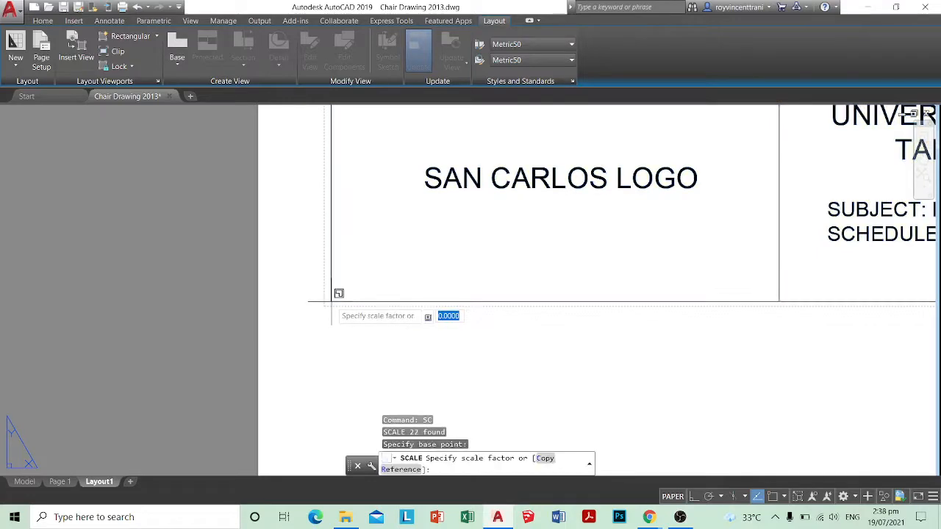
type("r")
key("Return")
left_click(331, 301)
scroll(334, 307, "down", 5)
scroll(551, 309, "up", 5)
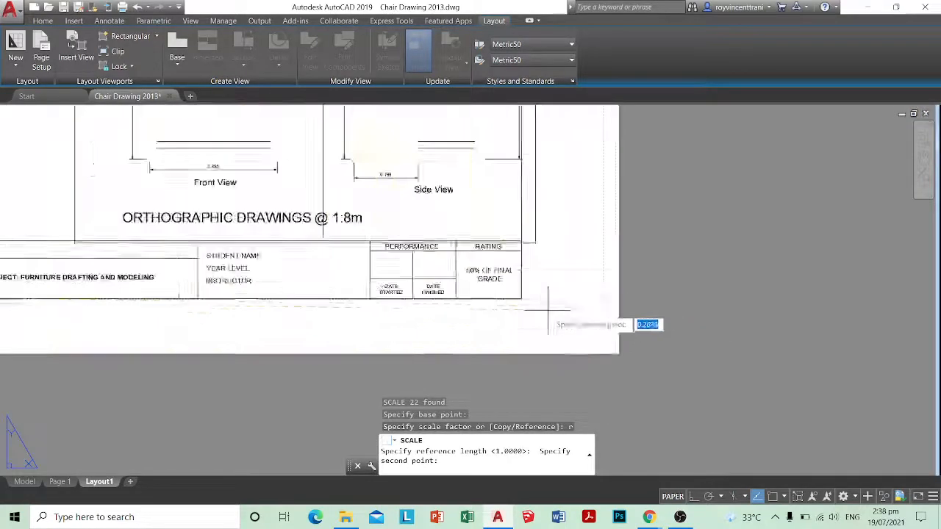
scroll(515, 294, "up", 5)
left_click(450, 205)
scroll(483, 213, "up", 4)
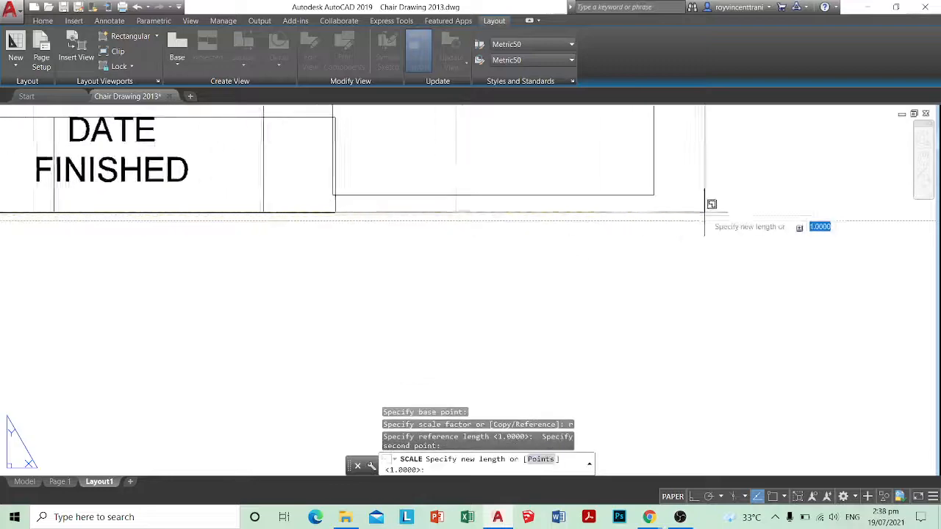
scroll(704, 213, "down", 4)
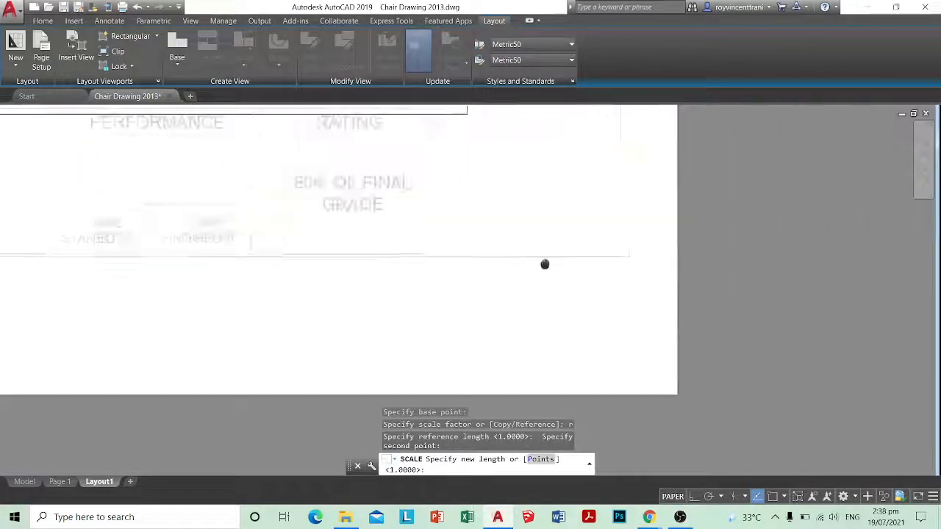
left_click(639, 289)
scroll(626, 296, "down", 11)
scroll(603, 214, "up", 4)
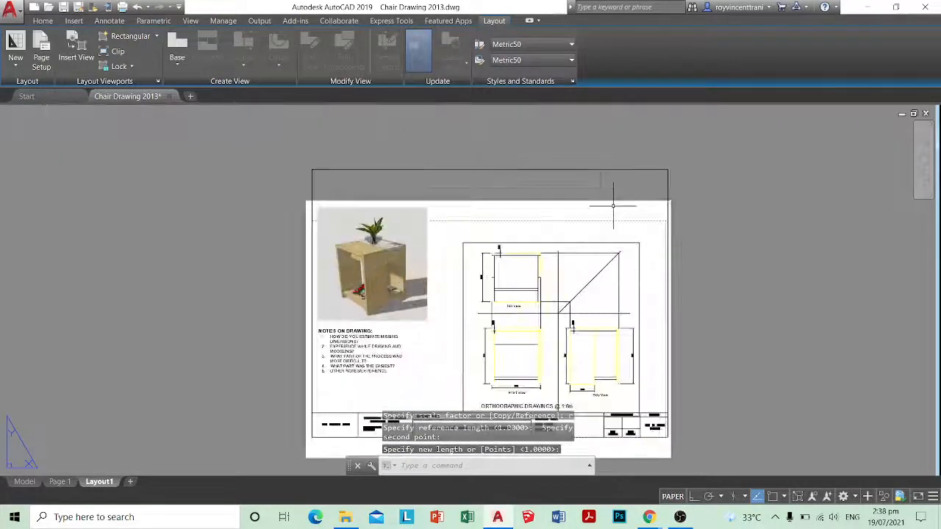
Step: Stretch the upper edge of the border down to the upper limit of the printable area
key("Escape")
left_click(613, 206)
left_click(580, 141)
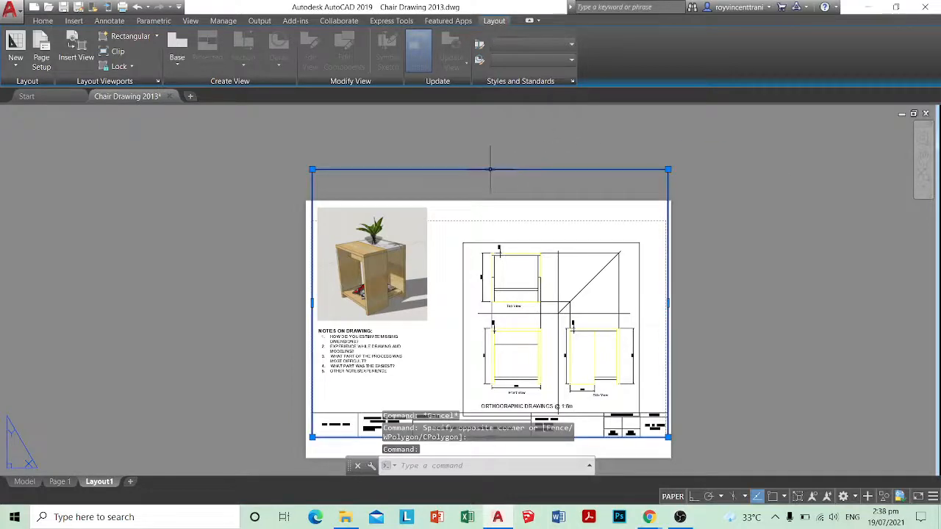
left_click(490, 169)
scroll(491, 173, "up", 8)
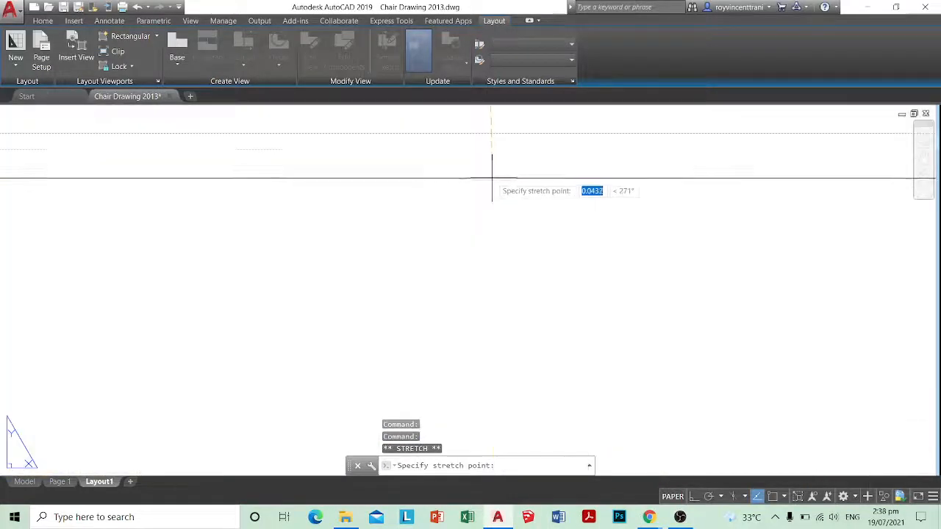
scroll(492, 180, "down", 10)
key("Escape")
scroll(442, 296, "up", 3)
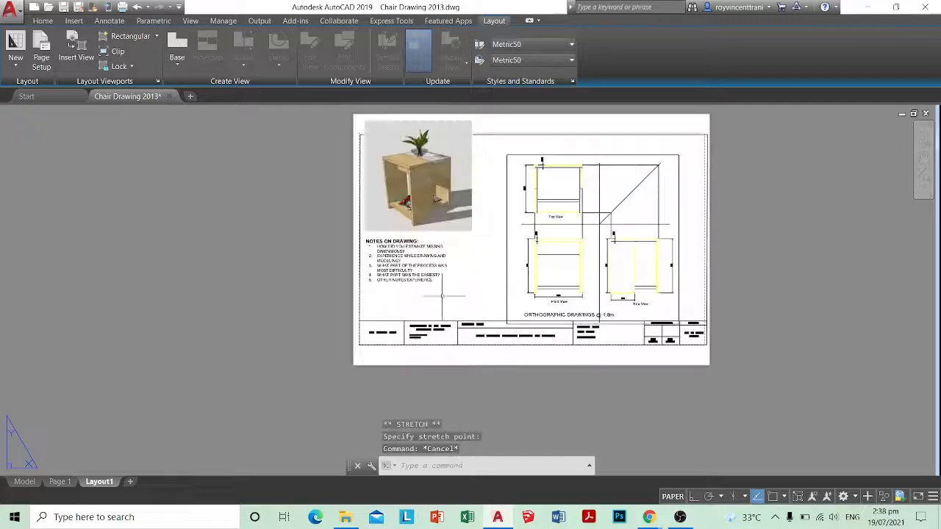
Step: Move the chair rendering and the drawing notes down so they sit inside the border
middle_click_drag(442, 296, 468, 301)
scroll(449, 280, "up", 4)
type("m")
key("space")
left_click(479, 296)
left_click(397, 144)
key("space")
left_click(471, 170)
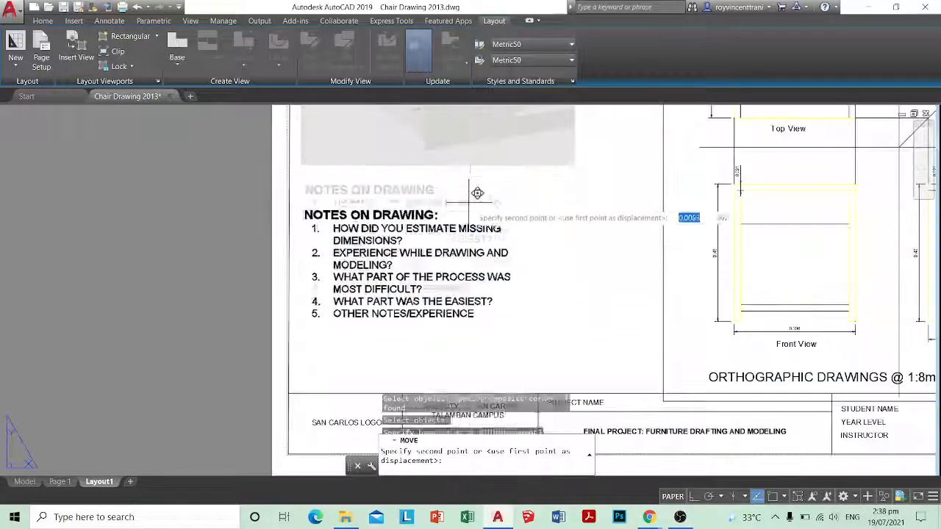
left_click(478, 227)
scroll(474, 279, "down", 5)
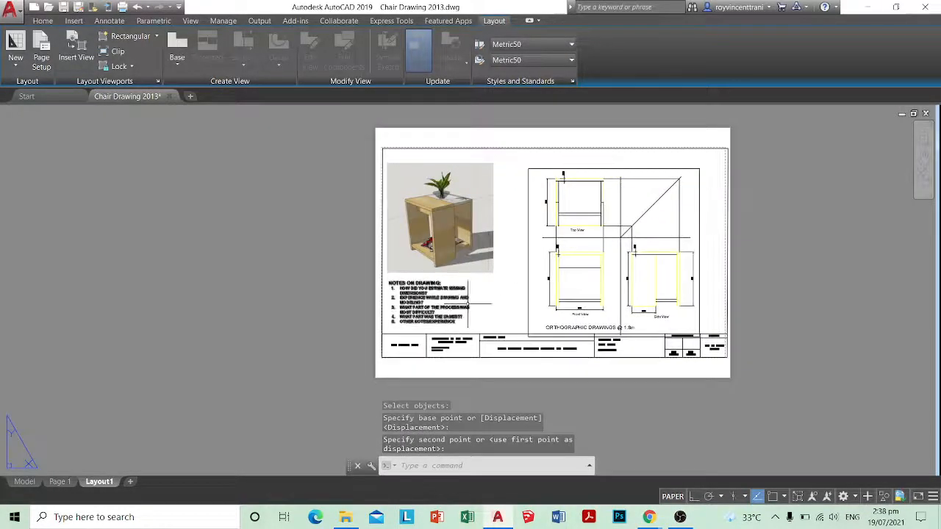
Step: Move the chair rendering and notes slightly to the right, away from the border's left edge
key("space")
scroll(470, 304, "up", 5)
left_click(485, 314)
left_click(434, 220)
key("space")
left_click(505, 291)
left_click(517, 291)
key("Escape")
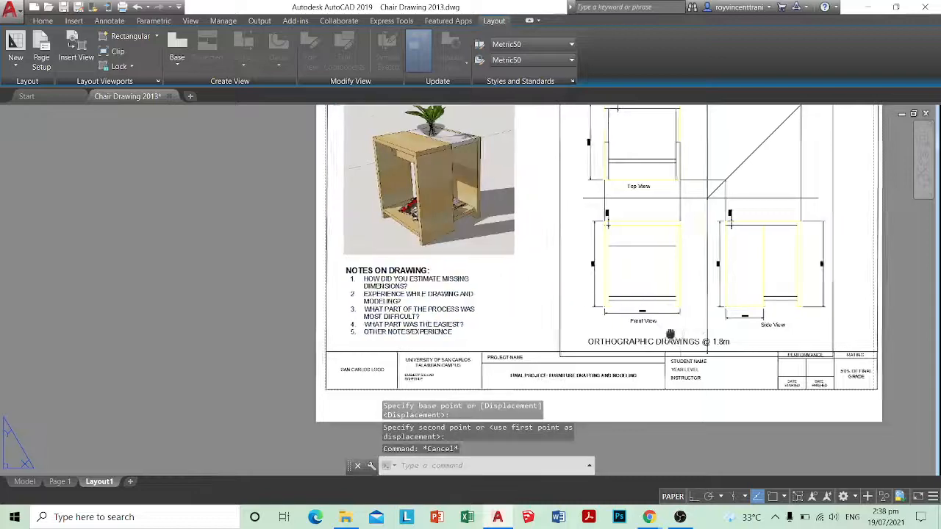
Step: Move the orthographic viewport up and to the left, clear of the drawing title and title block
middle_click_drag(670, 334, 577, 301)
scroll(676, 307, "up", 5)
scroll(717, 308, "down", 5)
middle_click_drag(750, 289, 663, 368)
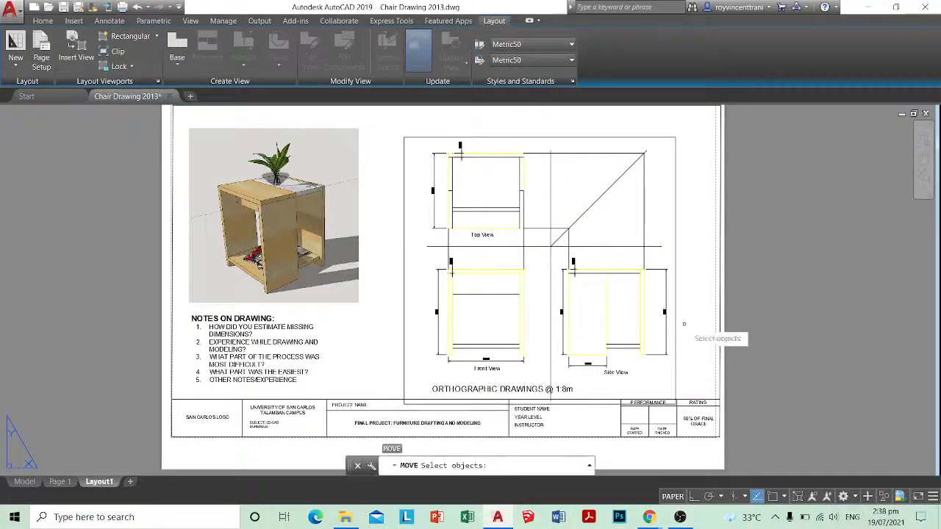
left_click(684, 324)
left_click(593, 283)
key("space")
left_click(620, 306)
left_click(599, 285)
key("Escape")
Step: Place the orthographic viewport just above the drawing title and select it to check its scale
left_click(672, 330)
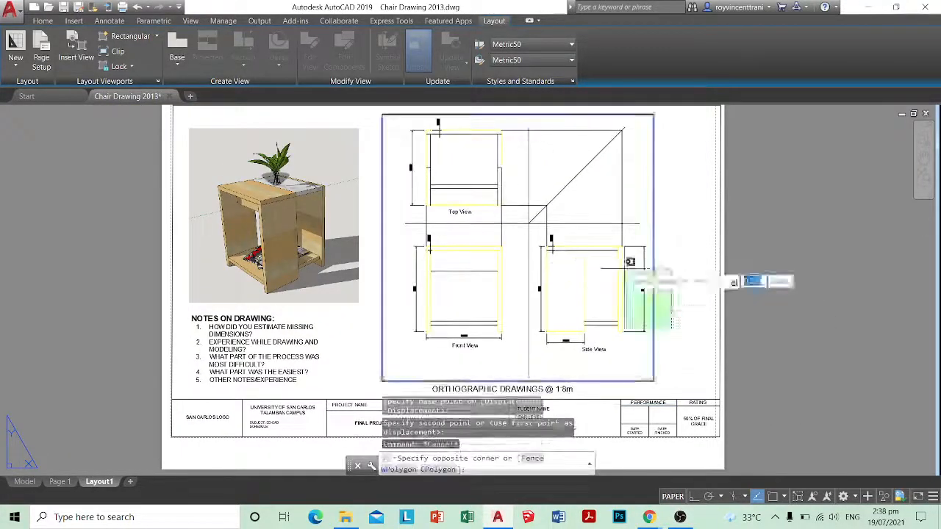
left_click(629, 265)
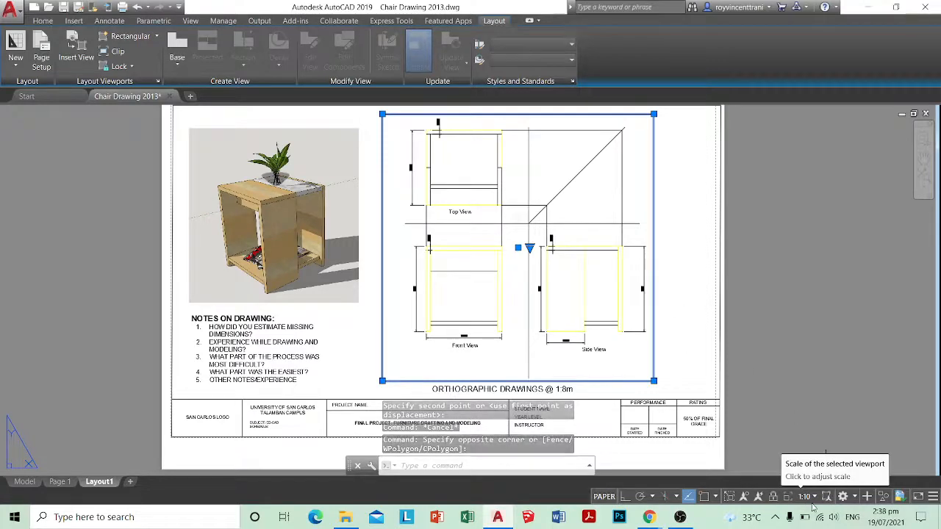
key("Escape")
Step: Change the drawing title below the orthographic viewport to read "ORTHOGRAPHIC DRAWINGS @ 1:10m"
scroll(568, 391, "up", 3)
double_click(563, 397)
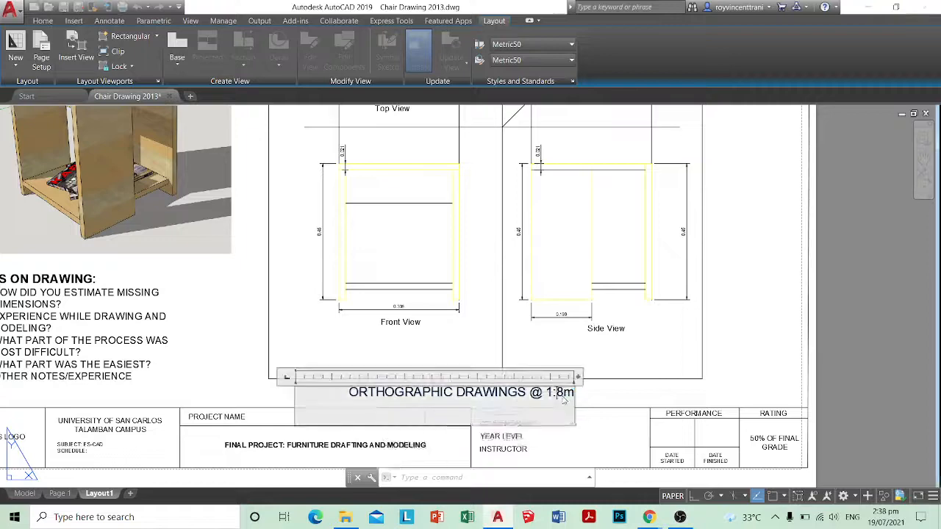
scroll(563, 398, "up", 2)
key("Escape")
scroll(565, 395, "down", 6)
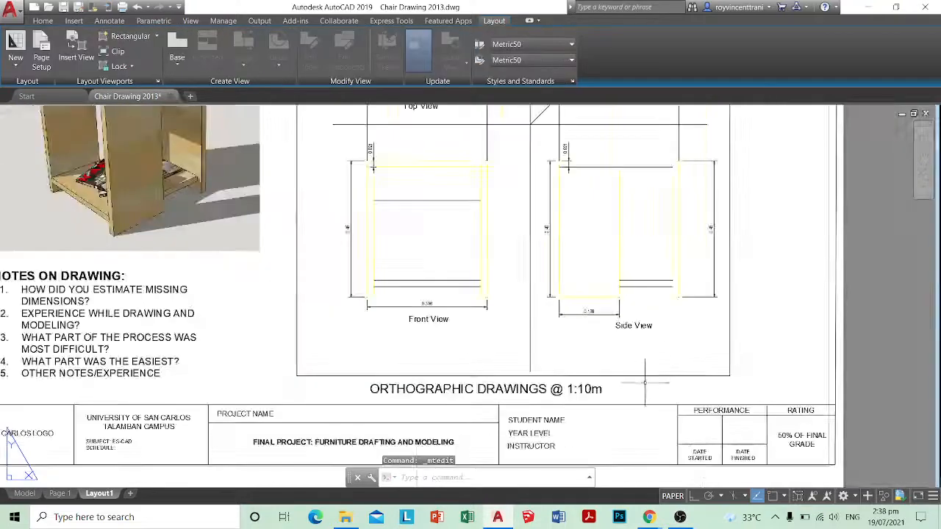
scroll(415, 365, "up", 2)
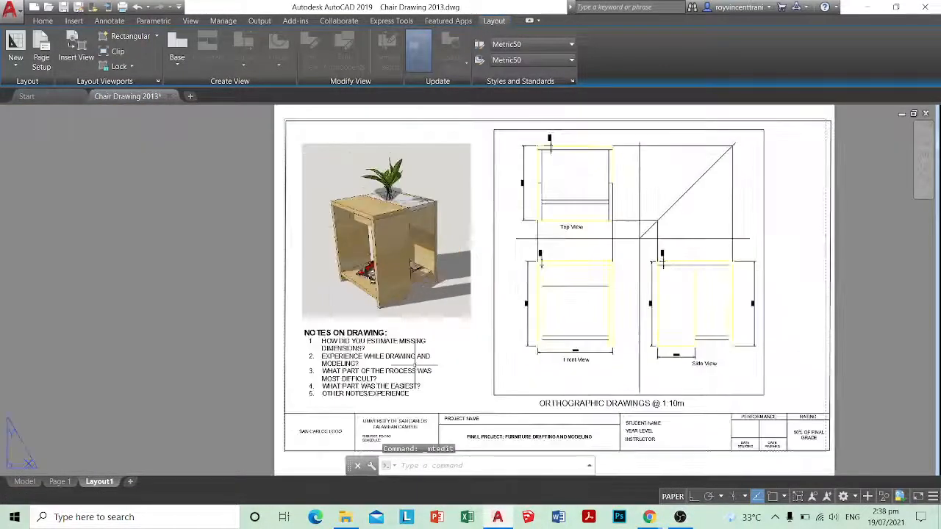
left_click(409, 301)
key("space")
left_click(443, 347)
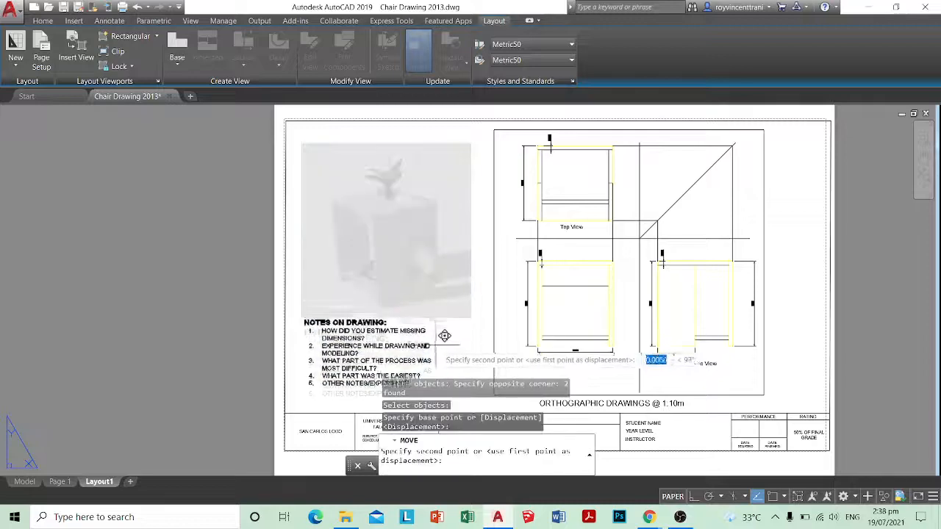
key("Escape")
key("Escape")
Step: Move the drawing notes up so they sit directly below the chair rendering
key("space")
left_click(439, 356)
left_click(401, 345)
key("space")
left_click(447, 367)
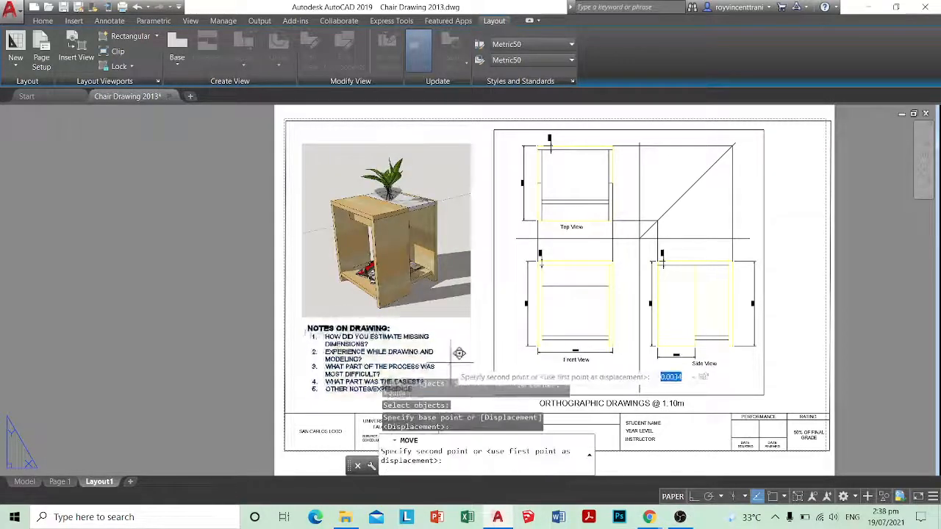
left_click(459, 363)
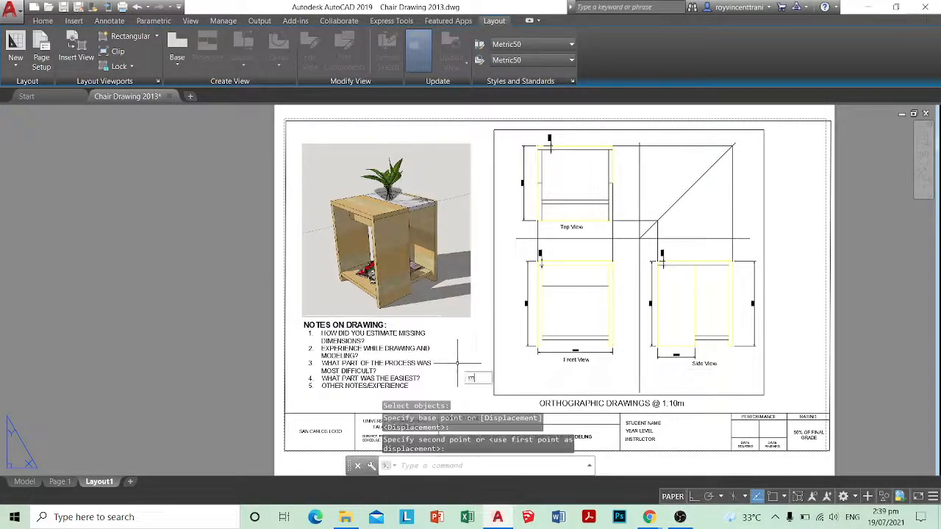
key("space")
left_click(449, 351)
left_click(389, 281)
key("space")
left_click(439, 312)
key("Escape")
key("Escape")
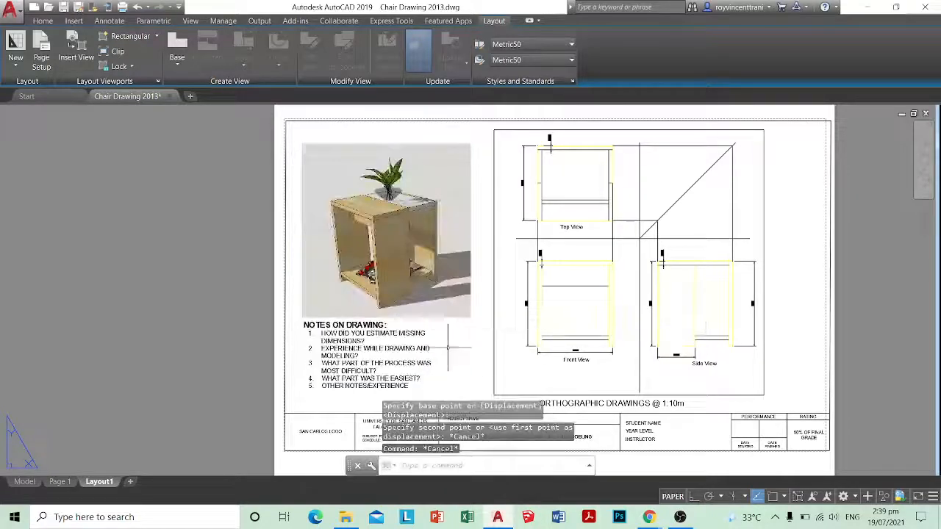
left_click(394, 288)
key("space")
left_click(349, 239)
key("Escape")
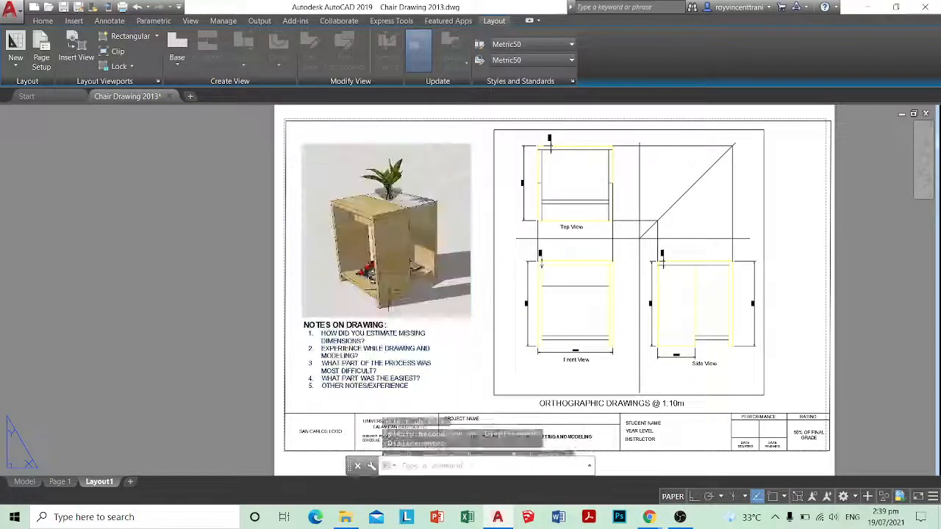
Step: Move the chair rendering and the notes together up and slightly left, closer to the border's upper edge
left_click(322, 280)
left_click(297, 253)
left_click(391, 346)
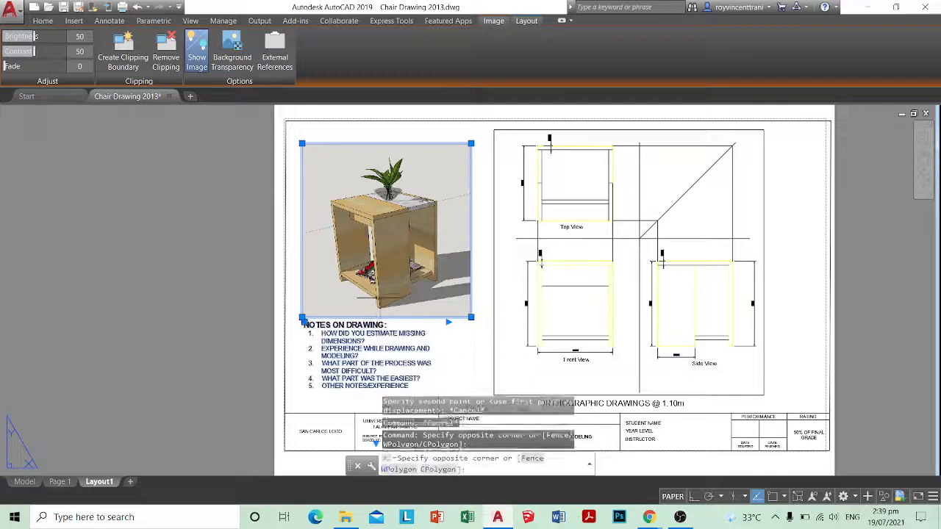
left_click(379, 303)
key("space")
scroll(311, 351, "up", 2)
left_click(368, 363)
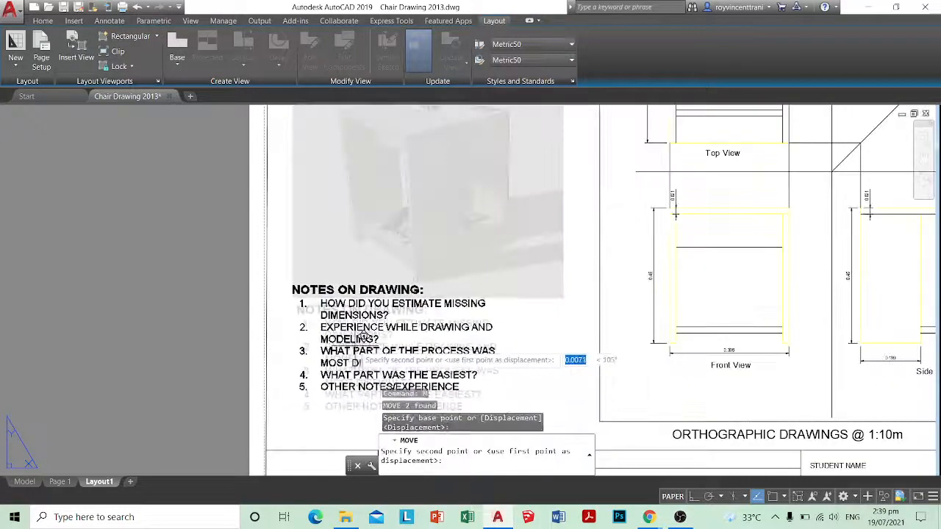
left_click(359, 343)
scroll(360, 343, "down", 3)
key("Escape")
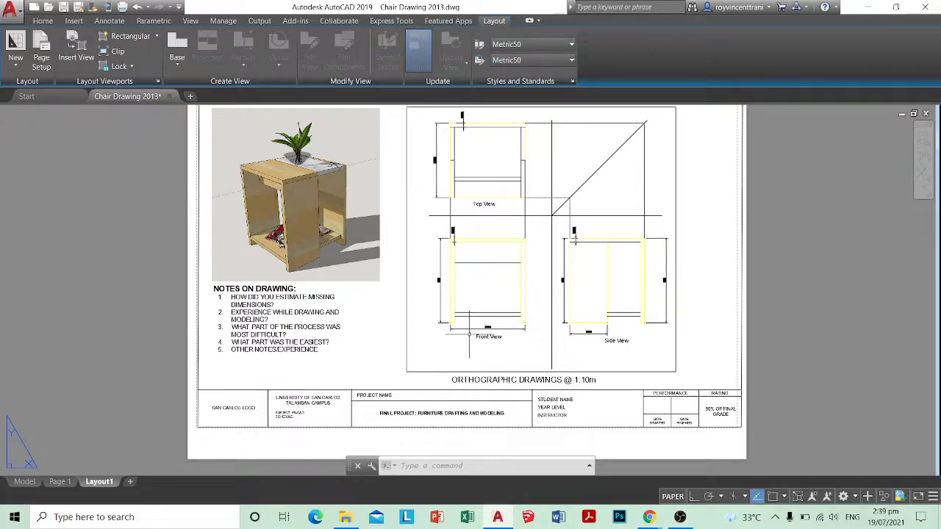
Step: Widen the orthographic viewport by stretching its lower-right corner toward the border's right edge
middle_click_drag(628, 315, 542, 288)
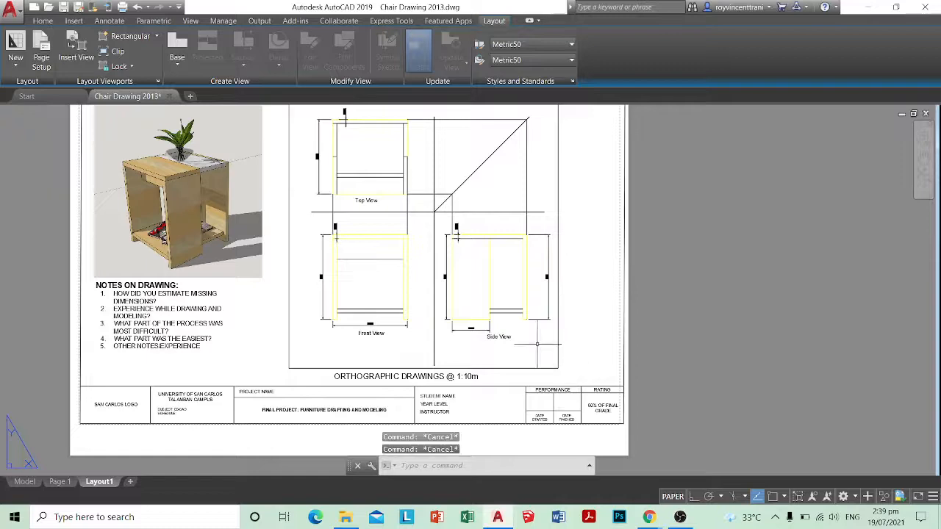
scroll(537, 344, "down", 3)
scroll(529, 306, "up", 3)
left_click(587, 336)
left_click(520, 289)
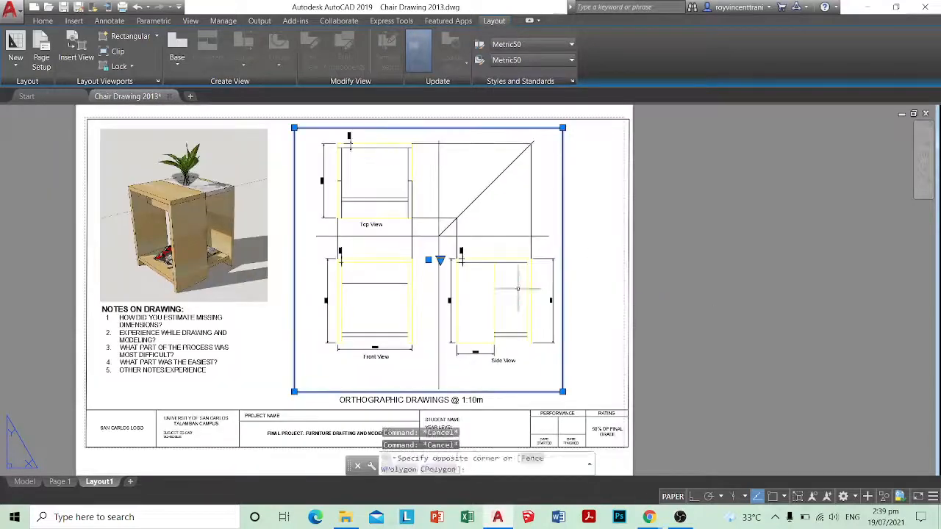
left_click(563, 391)
left_click(599, 386)
key("Escape")
Step: Try a 1:5 scale on the orthographic viewport and set it back to 1:10
left_click(574, 365)
left_click(551, 399)
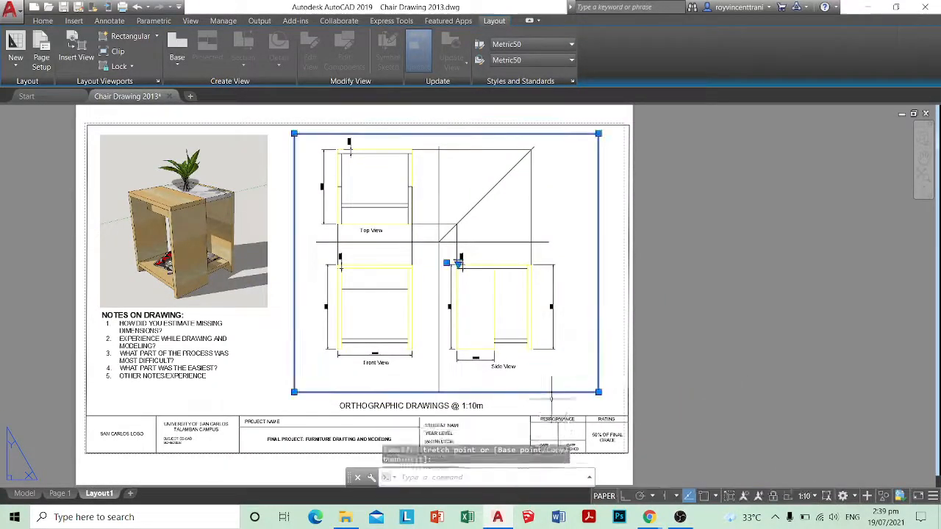
left_click(804, 496)
left_click(800, 230)
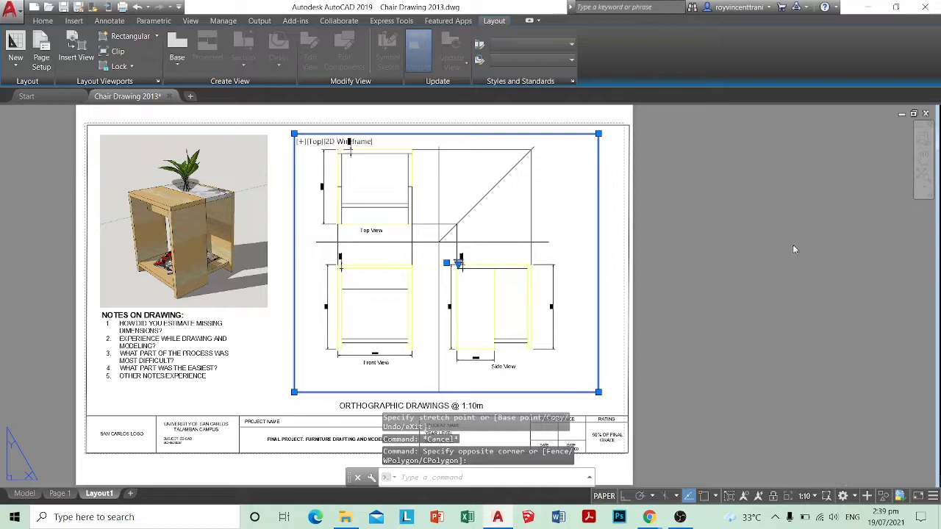
left_click(806, 496)
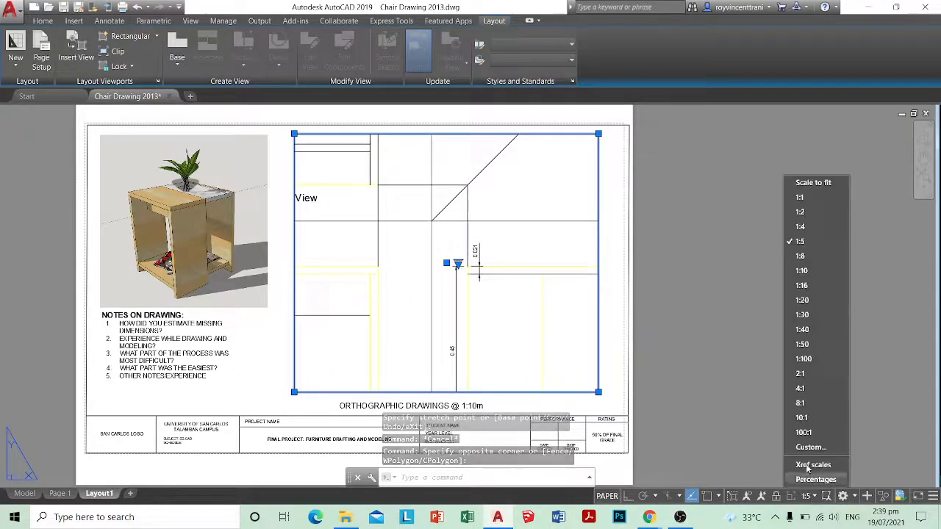
left_click(802, 271)
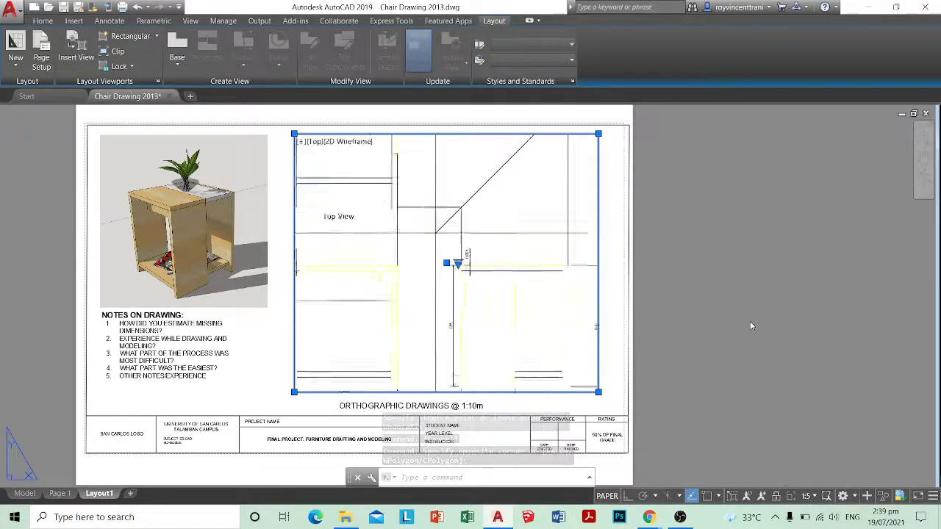
left_click(651, 329)
key("Escape")
Step: Stretch the orthographic viewport's lower-left corner inward, up and to the right, closer to the views
scroll(287, 383, "up", 2)
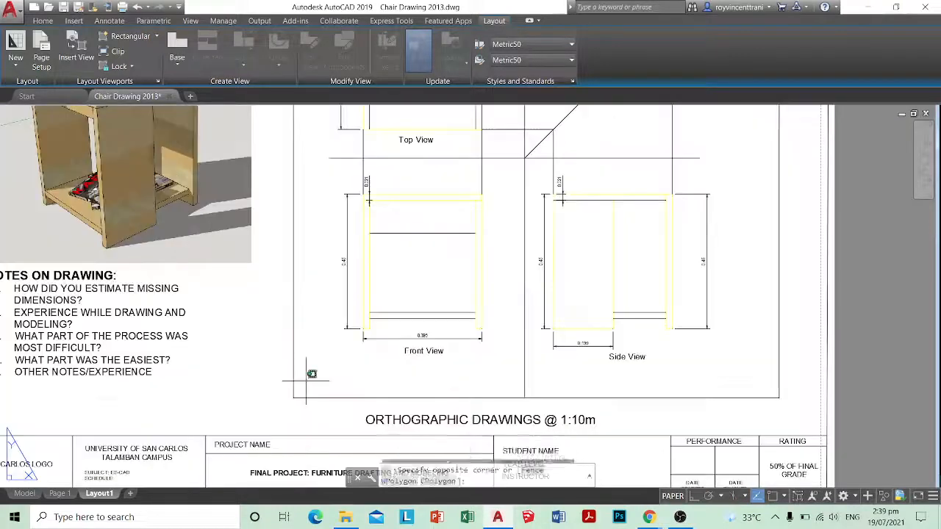
left_click(293, 398)
left_click(292, 398)
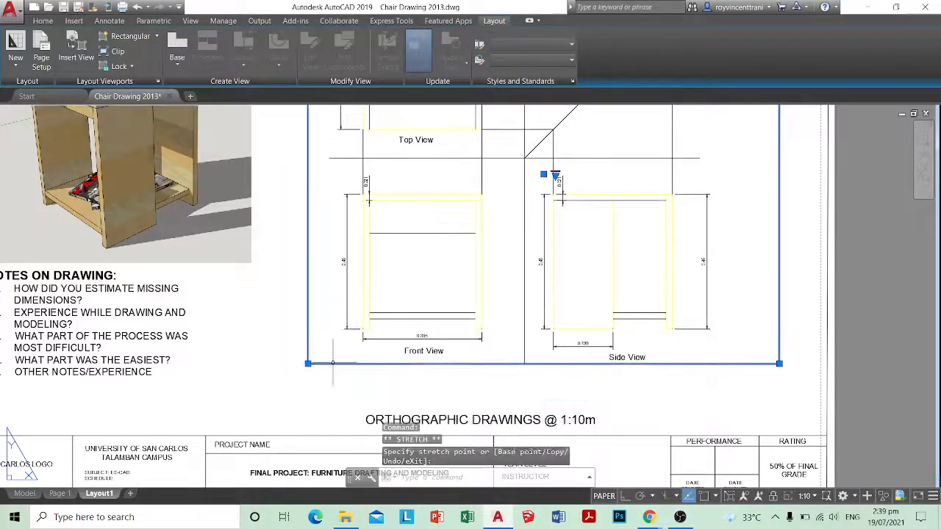
left_click(304, 369)
scroll(341, 374, "down", 2)
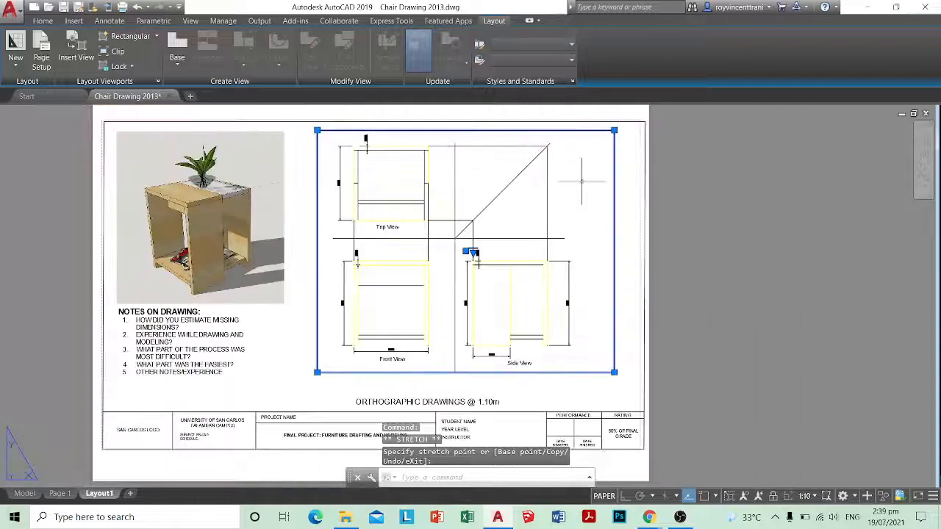
Step: Stretch the orthographic viewport's upper-right corner inward to the left to trim the empty space beside the views
key("Escape")
left_click(620, 146)
left_click(596, 135)
left_click(614, 131)
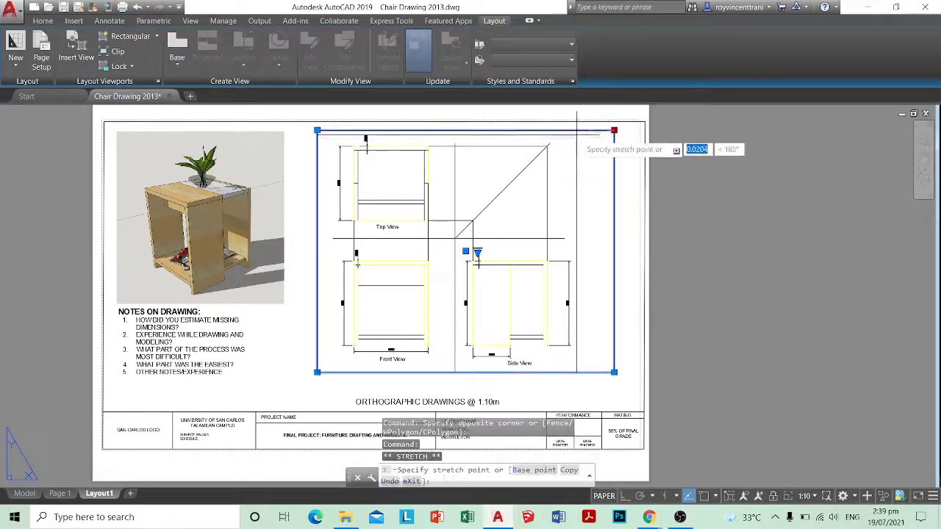
left_click(577, 131)
key("Escape")
Step: Move the orthographic viewport down and to the right, just above the drawing title
scroll(588, 275, "down", 2)
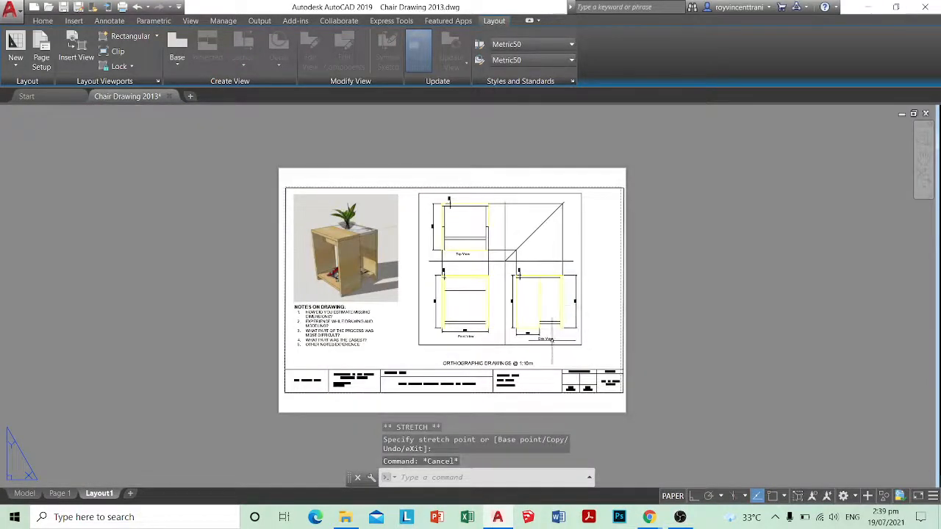
scroll(553, 340, "up", 3)
type("m")
key("Return")
left_click(584, 358)
left_click(470, 271)
key("Return")
left_click(535, 266)
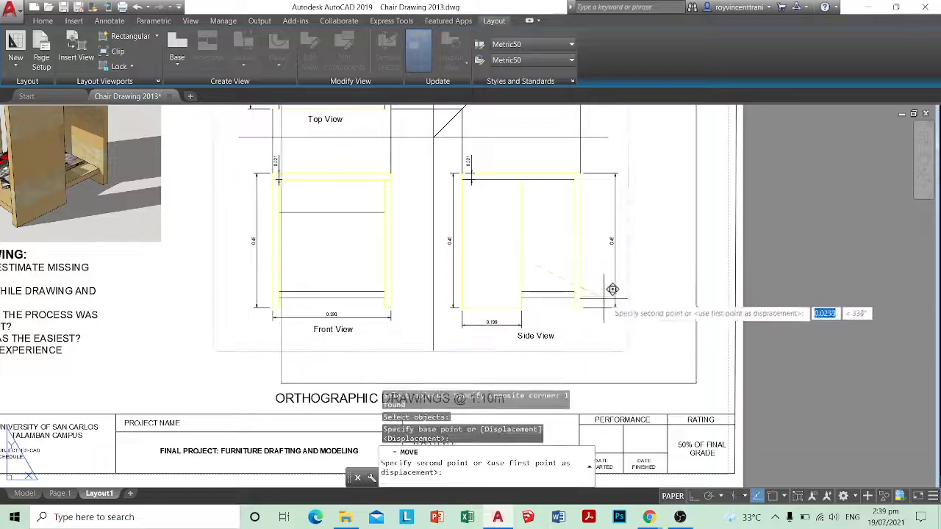
left_click(610, 304)
key("Escape")
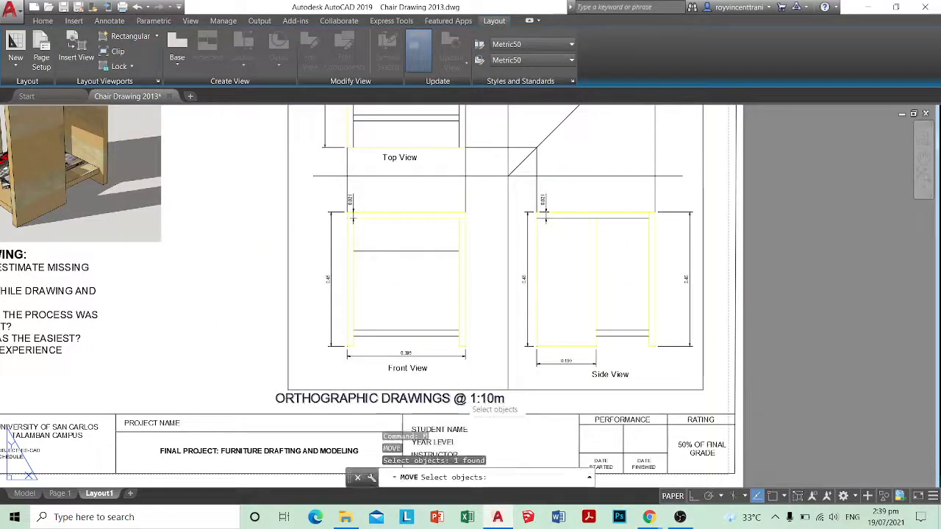
Step: Move the orthographic drawing title to the right so it is centred below the viewport
key("Return")
left_click(485, 393)
left_click(599, 394)
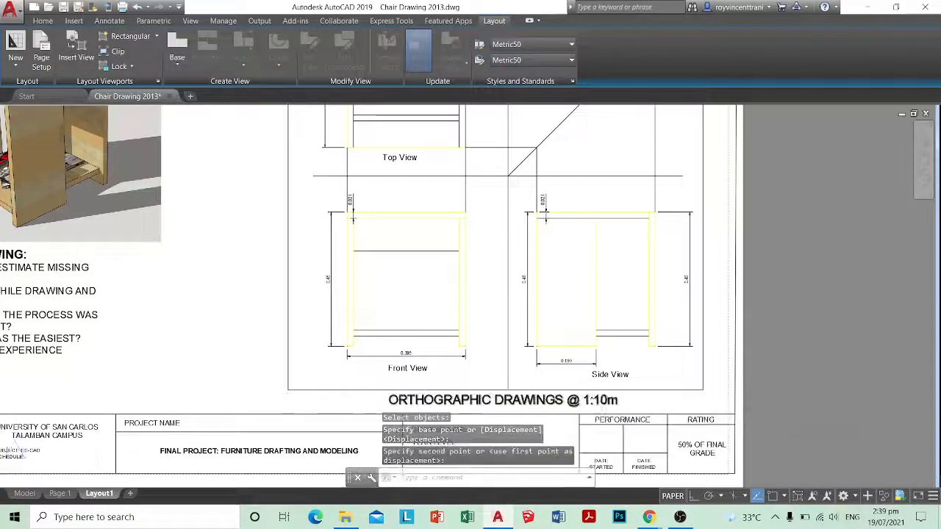
key("Escape")
scroll(603, 391, "down", 4)
scroll(590, 379, "up", 4)
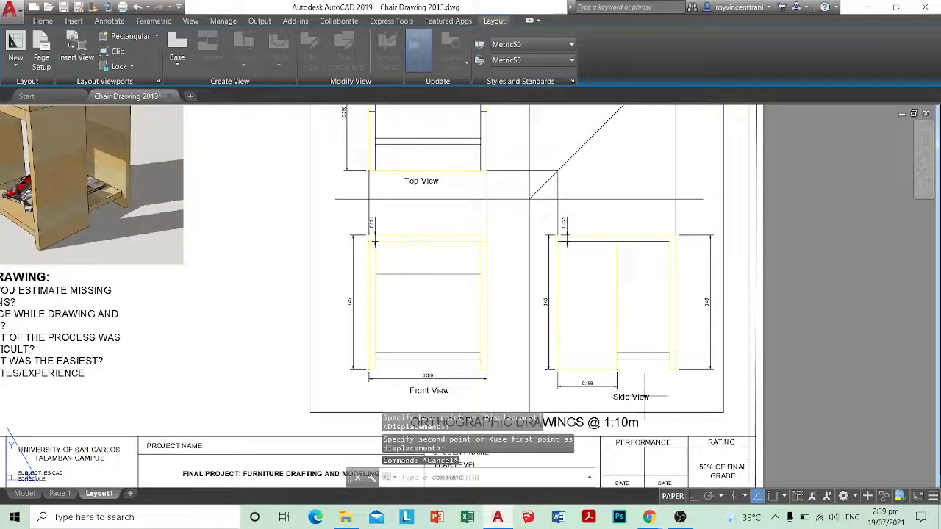
Step: Move the orthographic viewport and its title up slightly, away from the title block
left_click(637, 406)
scroll(556, 342, "down", 4)
key("Return")
left_click(694, 345)
left_click(691, 336)
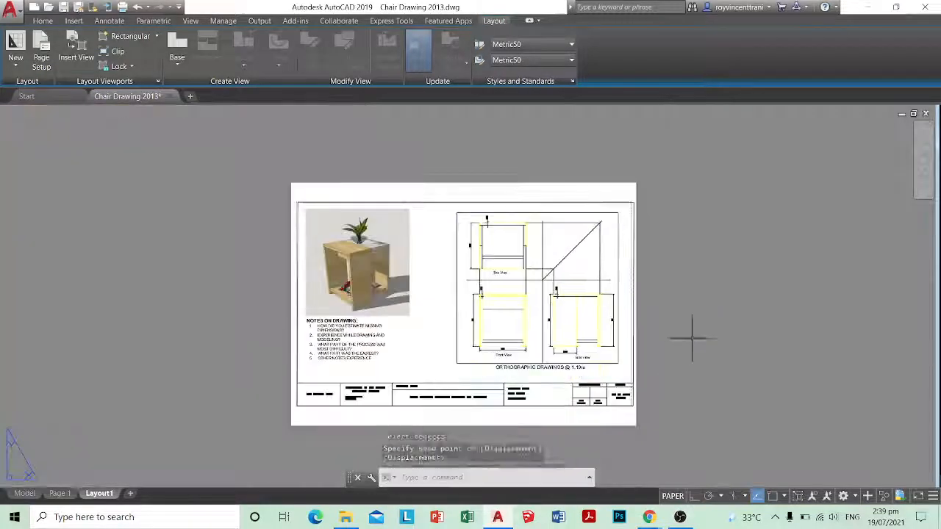
key("Escape")
Step: Move the chair rendering and the drawing notes down, away from the border's upper edge
scroll(374, 351, "up", 4)
key("Return")
left_click(428, 339)
left_click(358, 210)
key("Return")
left_click(473, 295)
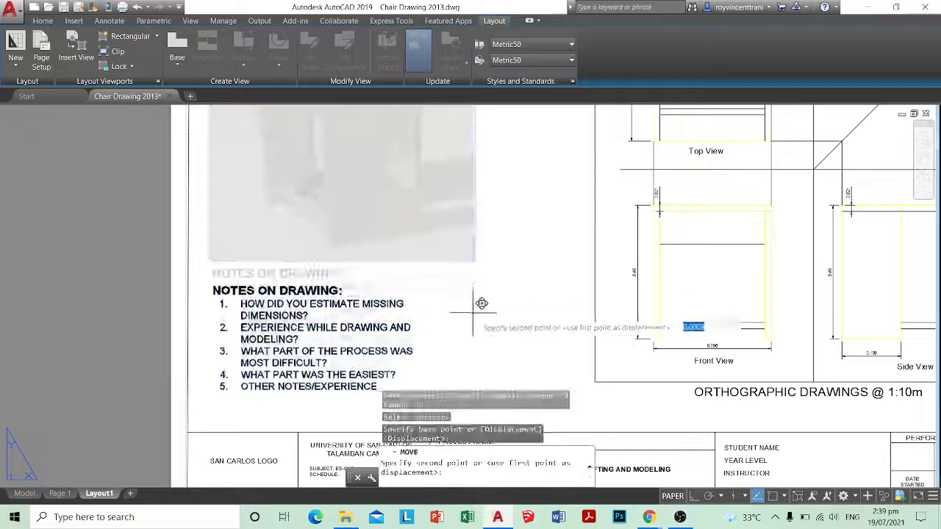
left_click(471, 331)
scroll(469, 328, "down", 3)
key("Escape")
Step: Enlarge the chair rendering by stretching its upper-right corner outward toward the border's upper edge
left_click(497, 280)
left_click(454, 252)
middle_click_drag(484, 156, 436, 221)
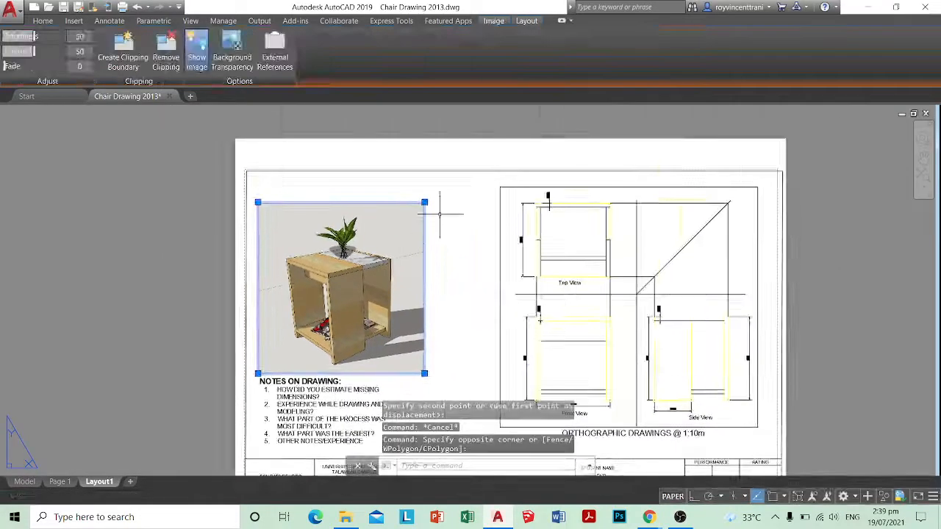
left_click(424, 202)
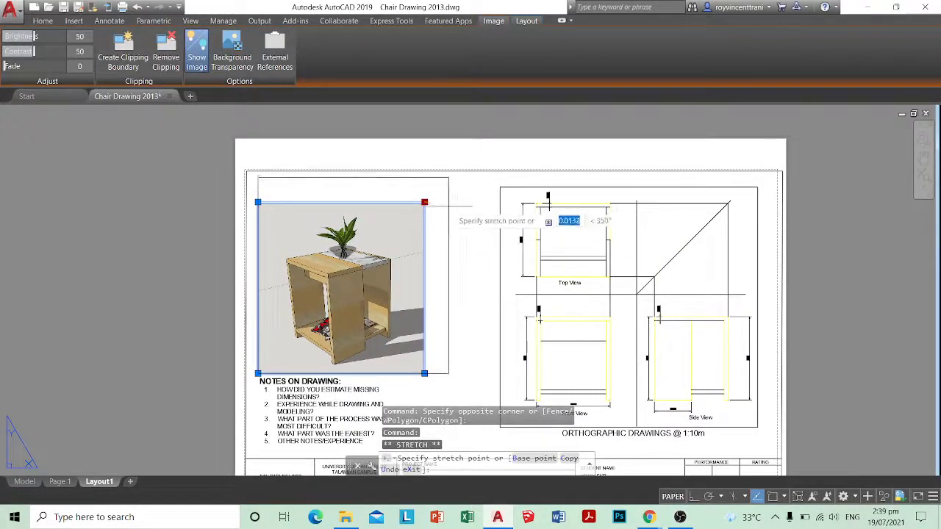
left_click(444, 180)
middle_click_drag(451, 283, 415, 220)
key("Escape")
Step: Move the enlarged chair rendering to the right, toward the middle of the space beside the viewport
type("m")
key("Return")
left_click(430, 269)
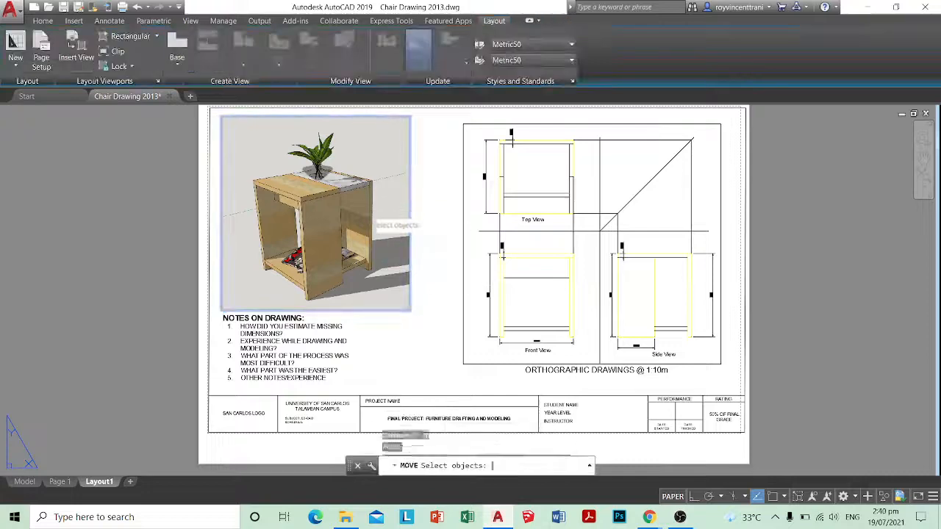
left_click(370, 213)
key("Return")
left_click(422, 282)
left_click(446, 272)
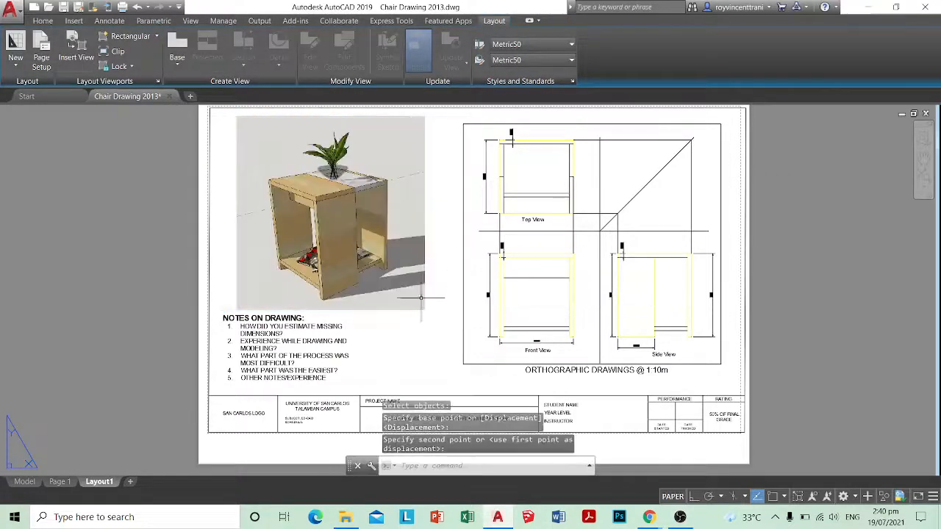
Step: Move the drawing notes slightly to the right so they line up beneath the chair rendering
middle_click_drag(377, 332, 372, 324)
left_click(367, 344)
left_click(333, 334)
key("Return")
left_click(360, 354)
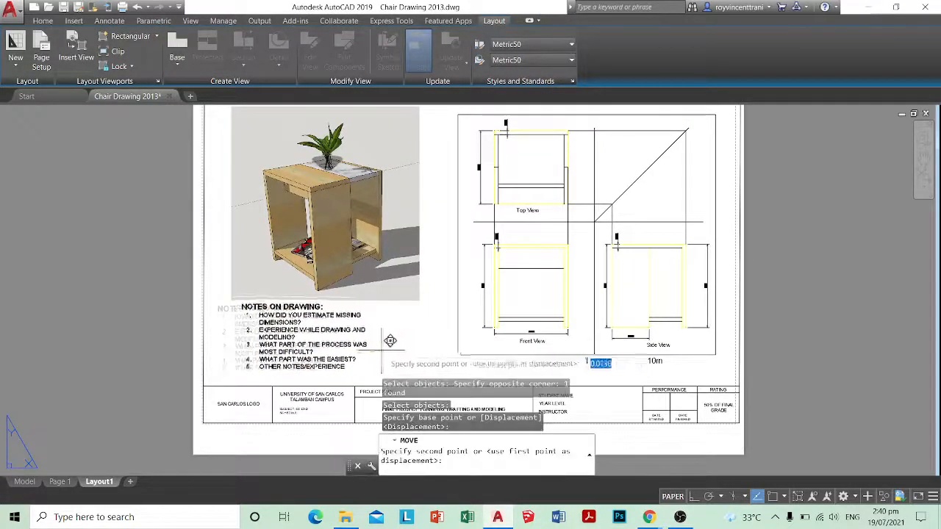
key("Escape")
middle_click_drag(490, 350, 425, 339)
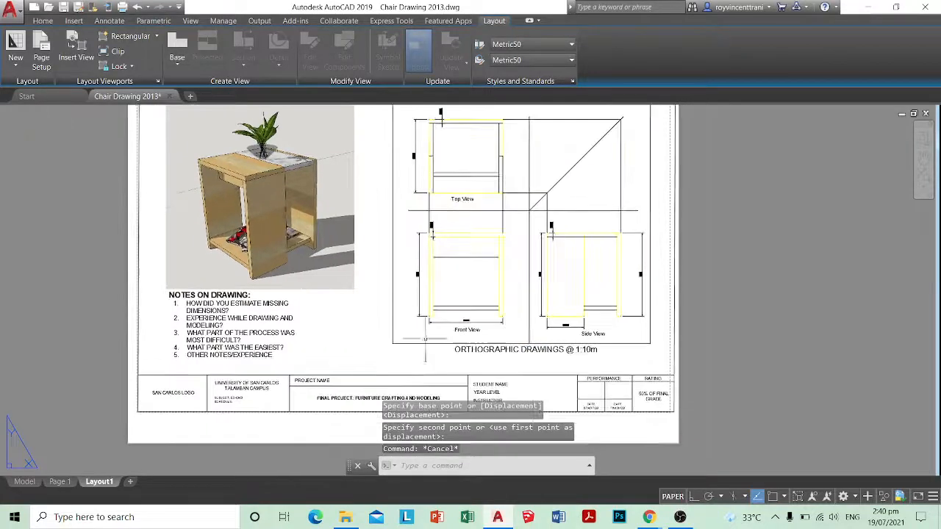
right_click(107, 482)
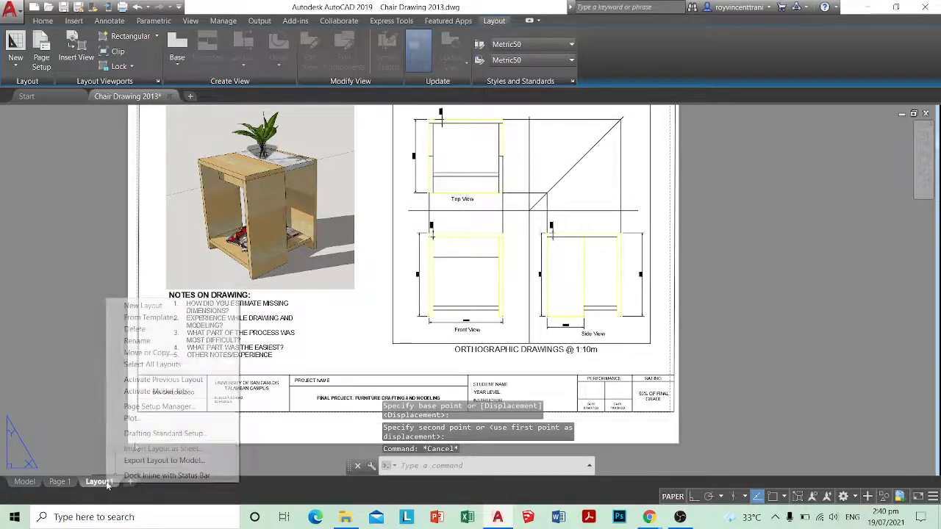
left_click(151, 406)
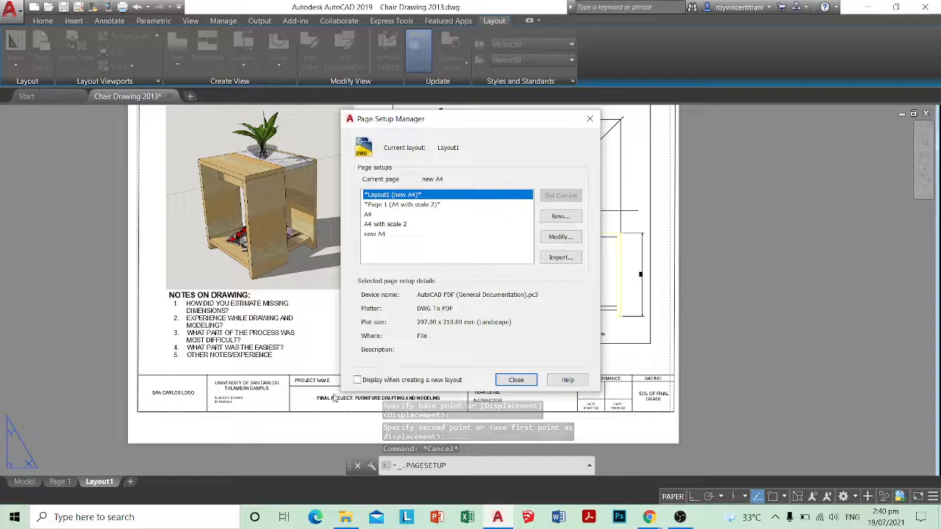
left_click(516, 380)
Step: Preview the Layout1 plot to check the border and contents against the printable area
right_click(99, 482)
left_click(129, 413)
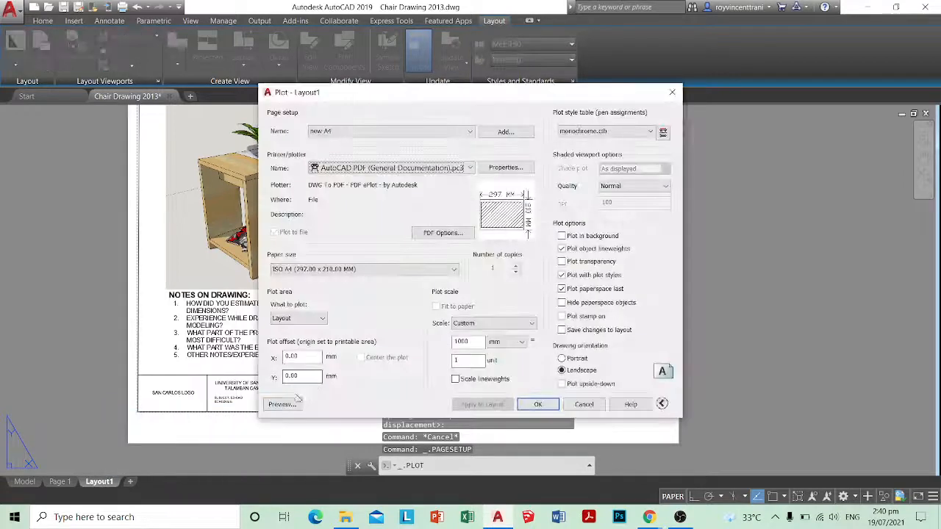
left_click(283, 403)
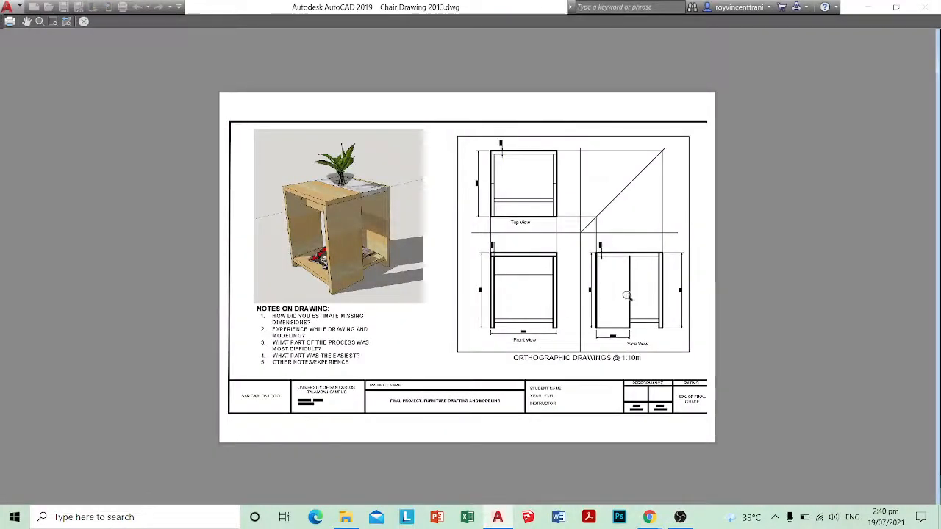
key("Escape")
key("Escape")
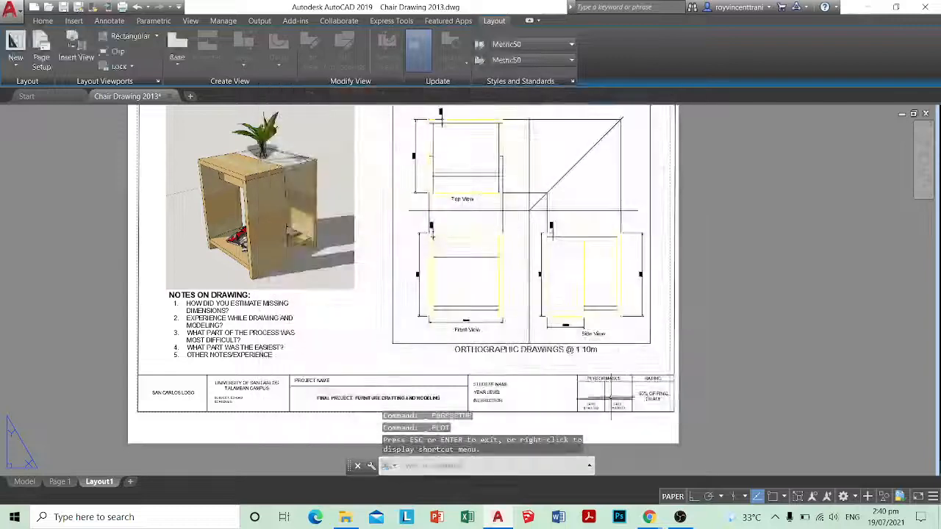
scroll(646, 379, "up", 2)
scroll(645, 364, "down", 3)
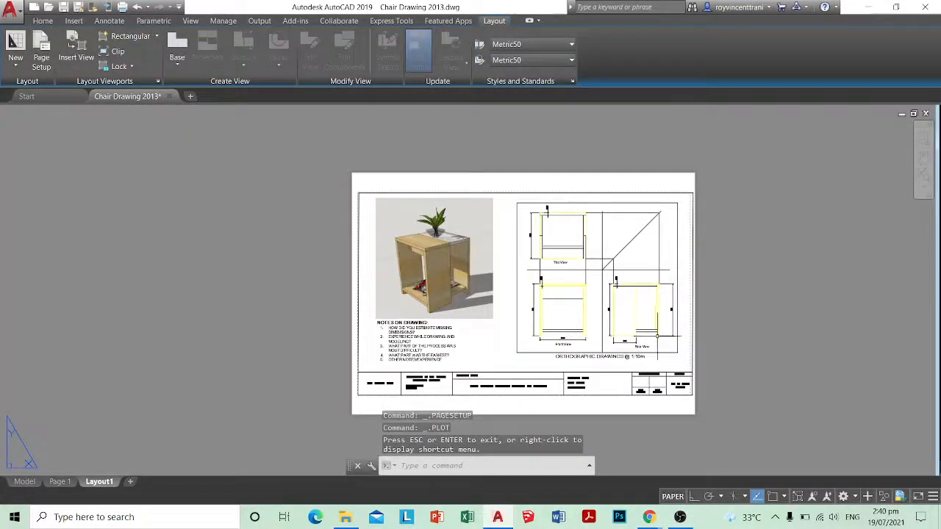
middle_click_drag(658, 336, 642, 293)
scroll(661, 344, "up", 2)
scroll(653, 360, "down", 2)
type("sc")
key("Return")
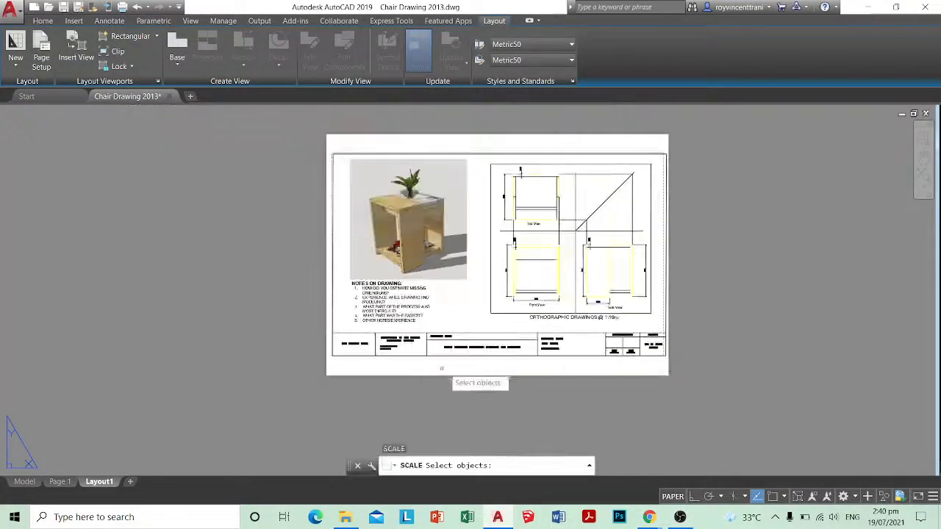
scroll(671, 378, "up", 2)
left_click(671, 378)
left_click(185, 315)
key("Return")
scroll(127, 353, "up", 3)
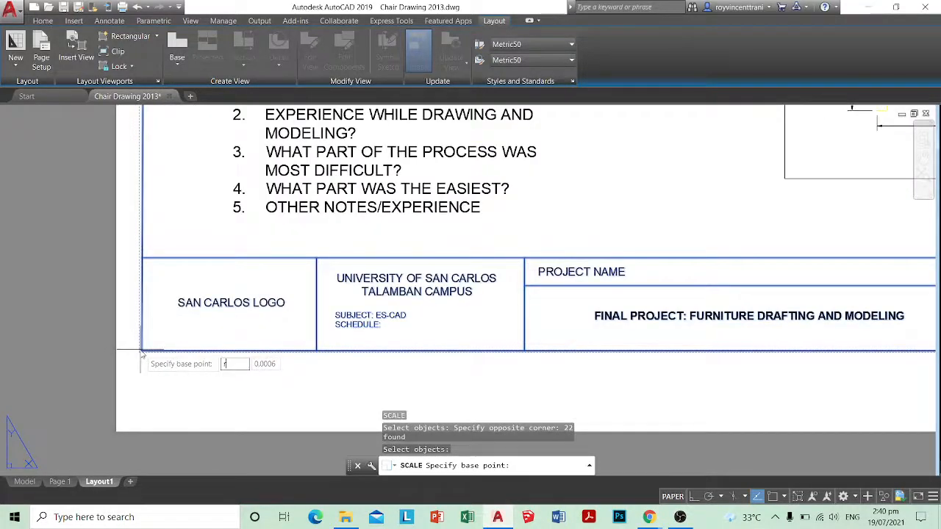
key("Escape")
key("Escape")
scroll(153, 347, "down", 4)
Step: Scale the border and title block by reference from their lower-left corner so the right edge falls inside the printable area
type("sc")
key("Return")
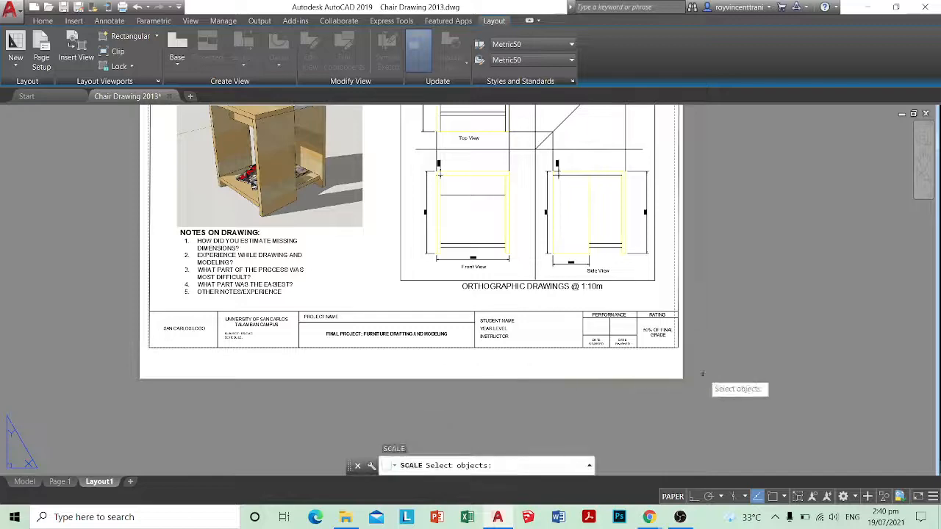
left_click(738, 376)
left_click(153, 325)
scroll(153, 344, "up", 9)
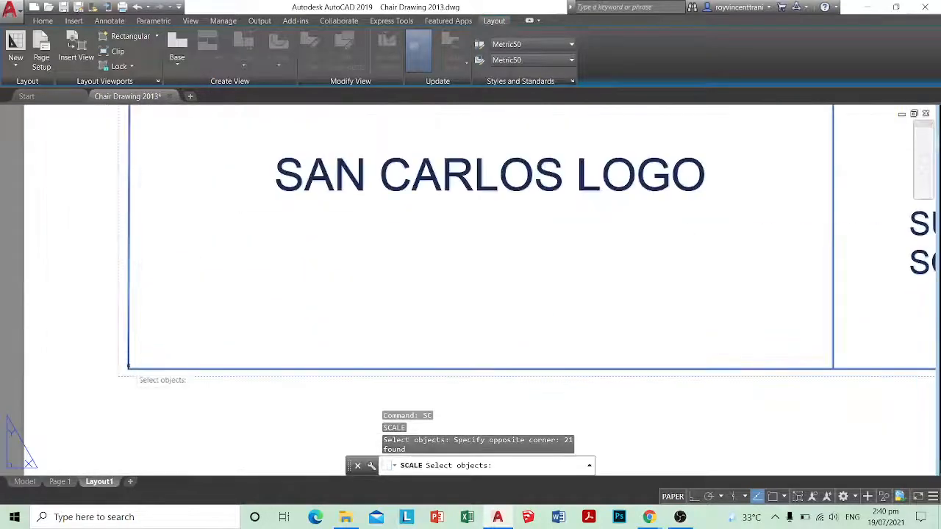
key("Return")
left_click(128, 369)
type("r")
key("Return")
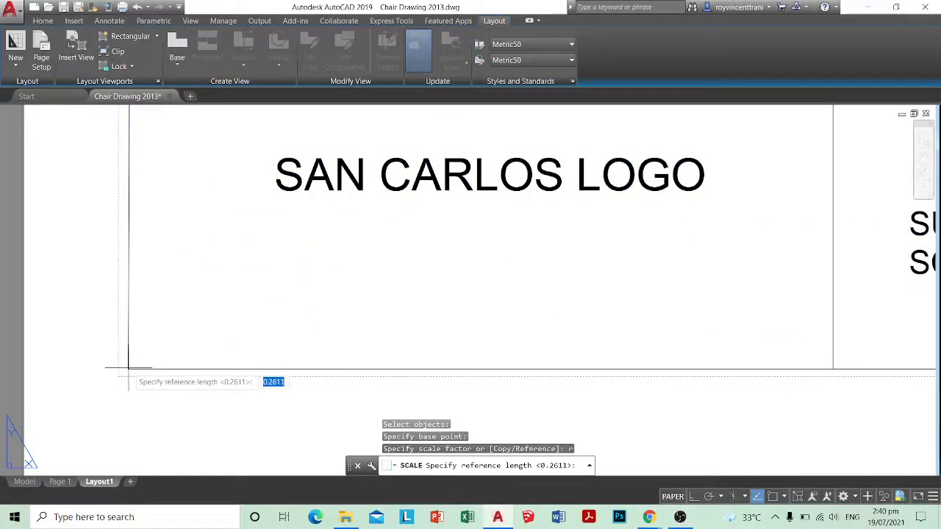
left_click(128, 368)
scroll(183, 365, "down", 6)
scroll(200, 366, "down", 4)
scroll(760, 361, "up", 8)
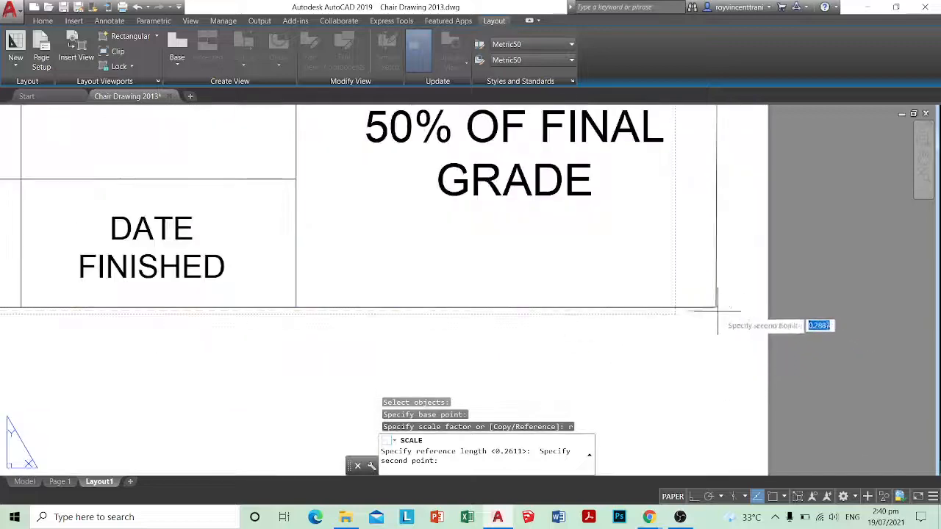
left_click(677, 307)
left_click(675, 305)
scroll(610, 305, "down", 7)
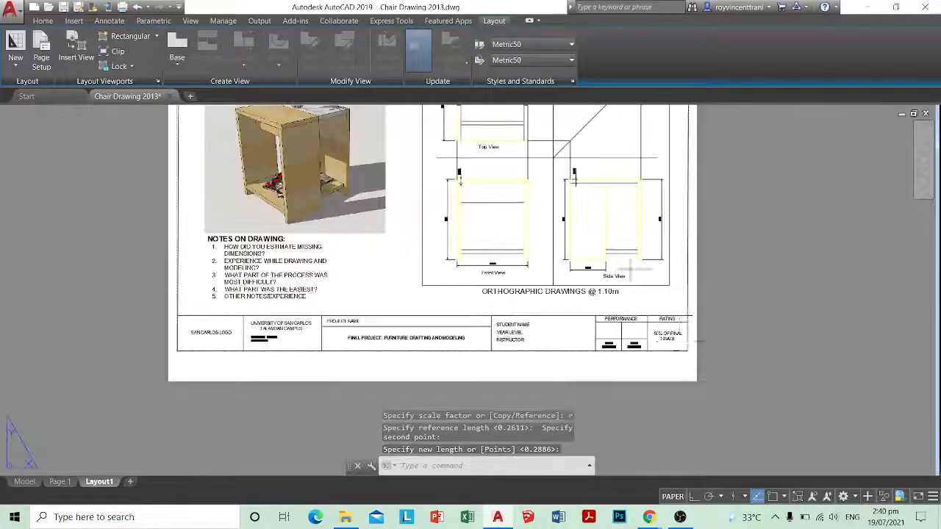
Step: With Ortho on, shorten the title block's upper line so its right end meets the border's right edge
scroll(640, 309, "up", 8)
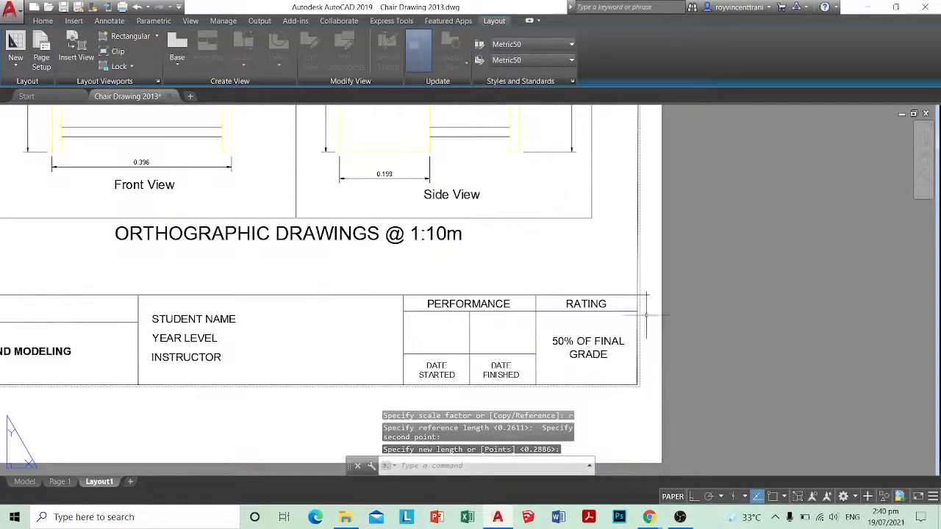
left_click(624, 293)
left_click(616, 287)
left_click(663, 292)
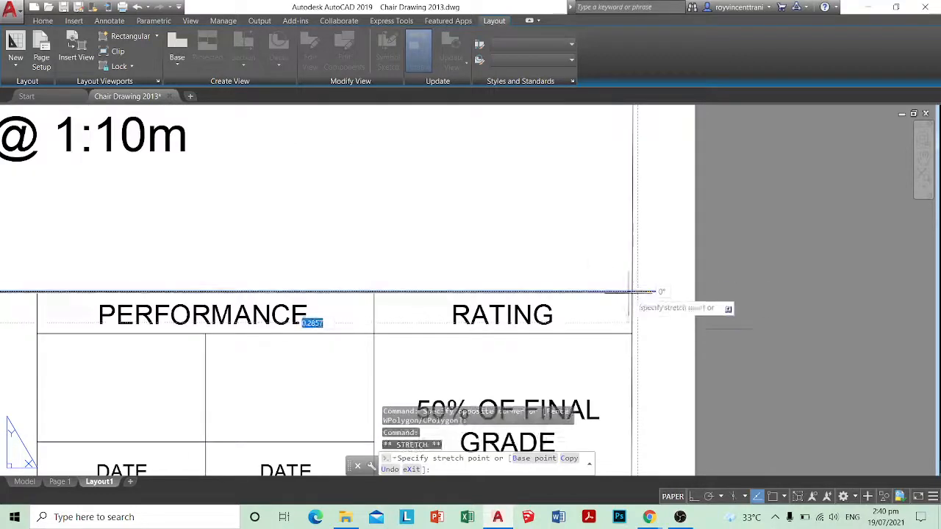
left_click(694, 496)
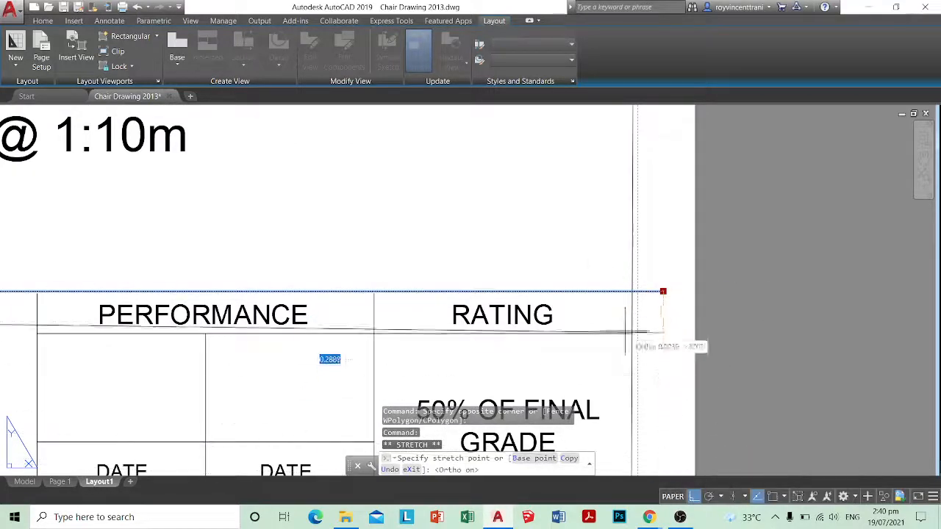
left_click(632, 292)
key("Escape")
scroll(662, 316, "down", 5)
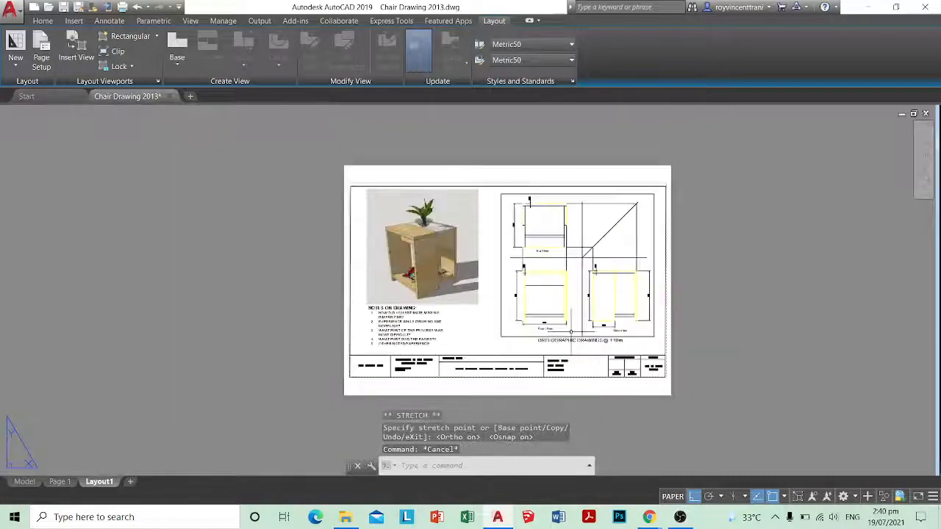
Step: Preview the Layout1 plot again and examine the border's right edge and upper-right corner
key("ctrl+p")
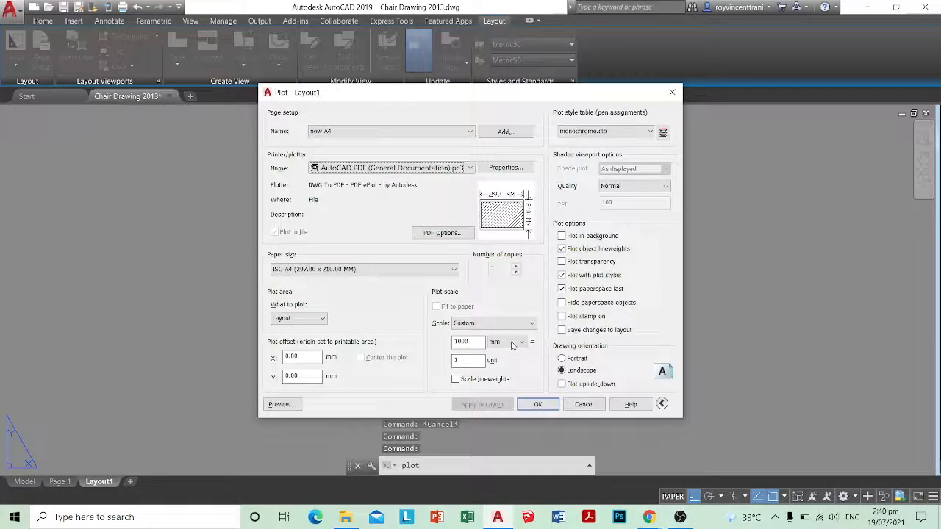
left_click(284, 402)
scroll(701, 134, "up", 4)
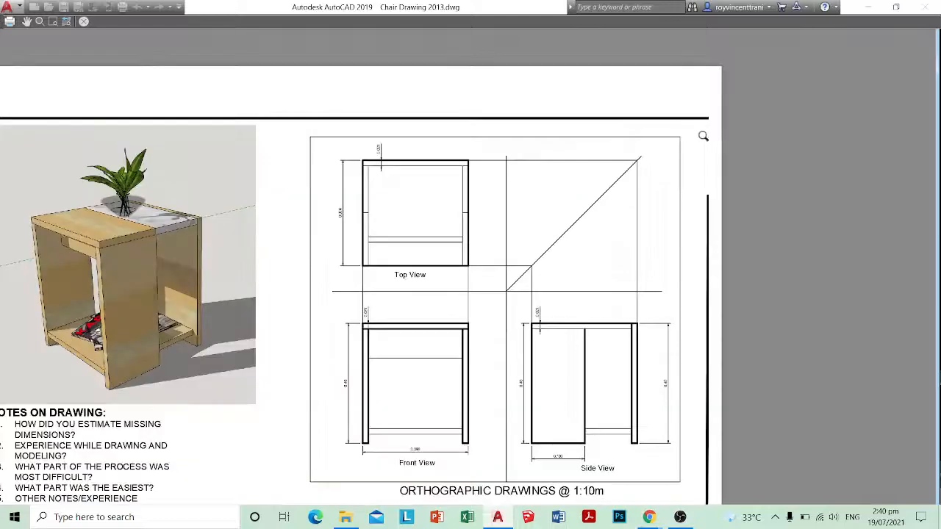
key("Escape")
Step: Draw a vertical guide polyline from the border's lower-right corner up past its upper edge
scroll(666, 158, "up", 5)
scroll(666, 158, "down", 3)
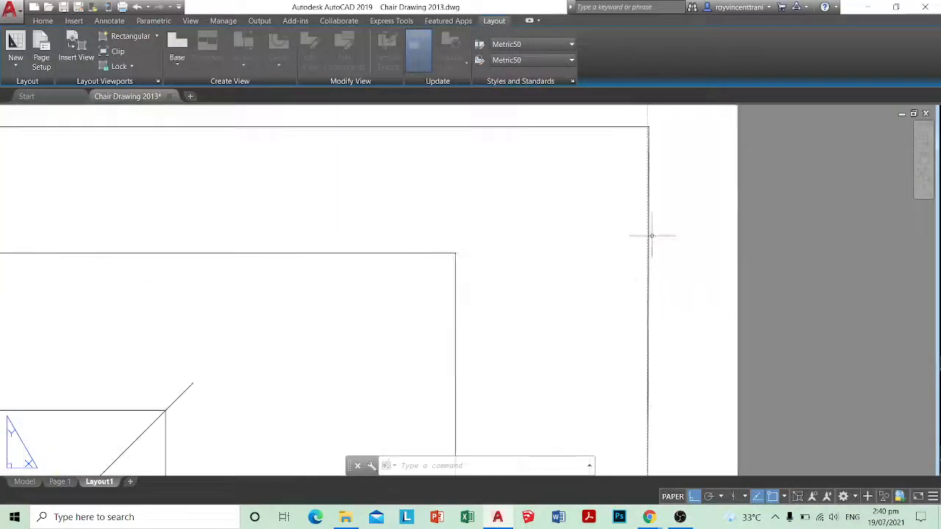
left_click_drag(651, 236, 624, 172)
scroll(624, 172, "down", 5)
key("Escape")
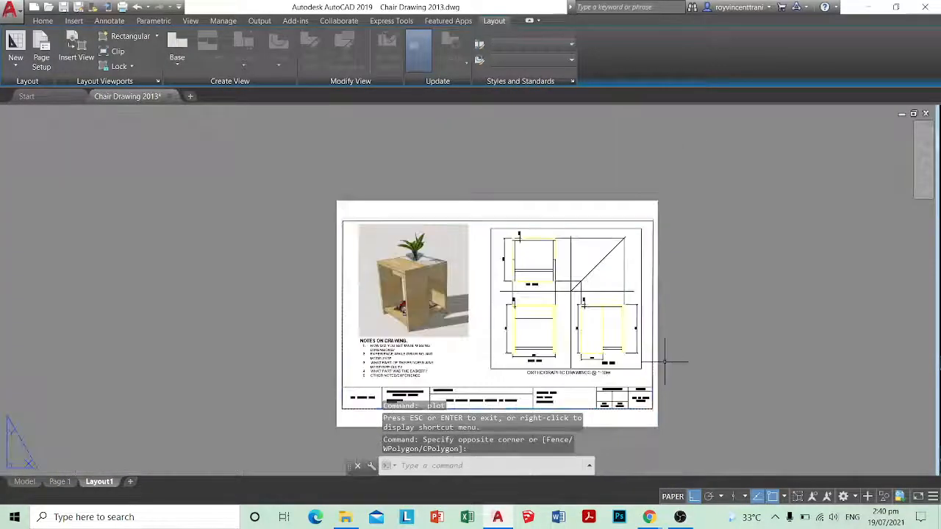
type("pl")
key("Return")
scroll(645, 401, "up", 5)
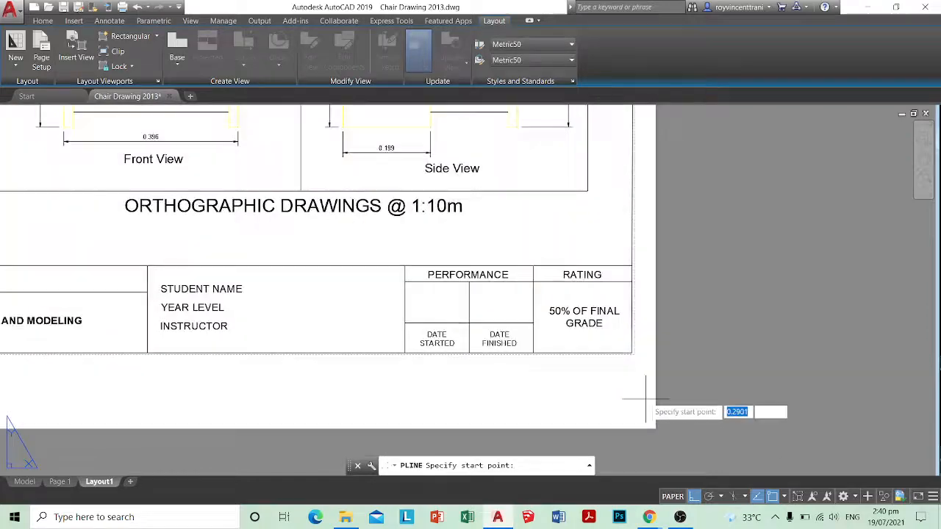
left_click(632, 353)
scroll(632, 353, "down", 6)
key("Escape")
Step: Stretch the border's upper-right corner horizontally inward onto the vertical guide line
scroll(631, 266, "up", 7)
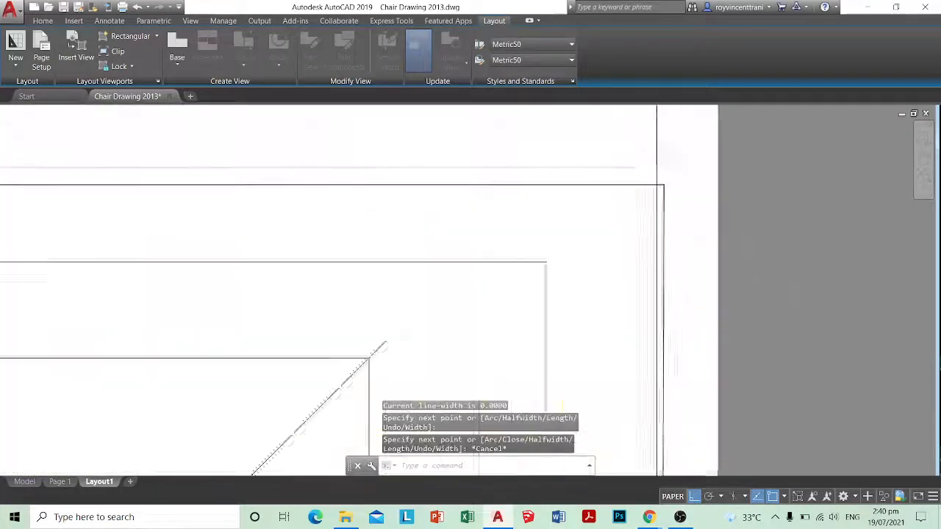
left_click(691, 204)
left_click(661, 175)
left_click(662, 184)
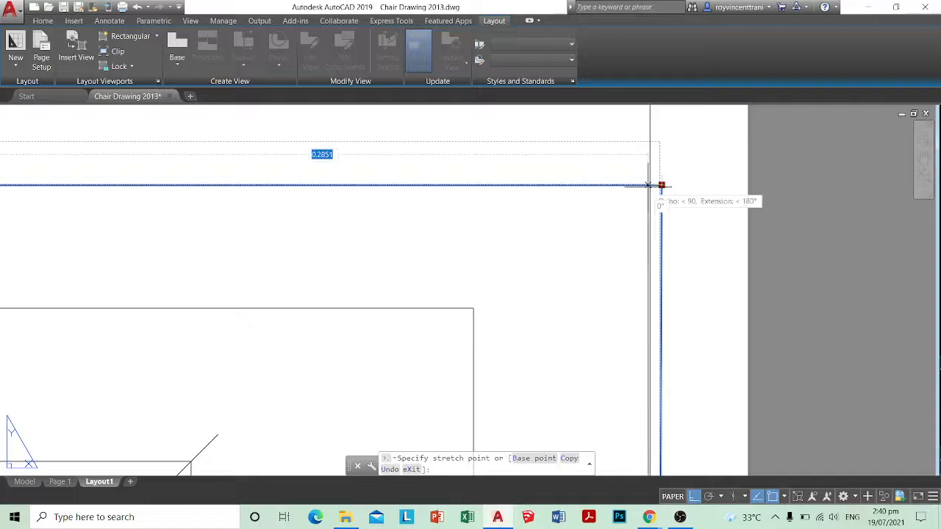
left_click(650, 185)
key("Escape")
Step: Erase the vertical guide line along the border's right edge
scroll(659, 248, "down", 5)
type("e")
key("Return")
left_click(666, 168)
left_click(647, 149)
key("Return")
key("Escape")
Step: Put the orthographic viewport's frame on the Defpoints layer and colour it magenta
scroll(659, 230, "down", 6)
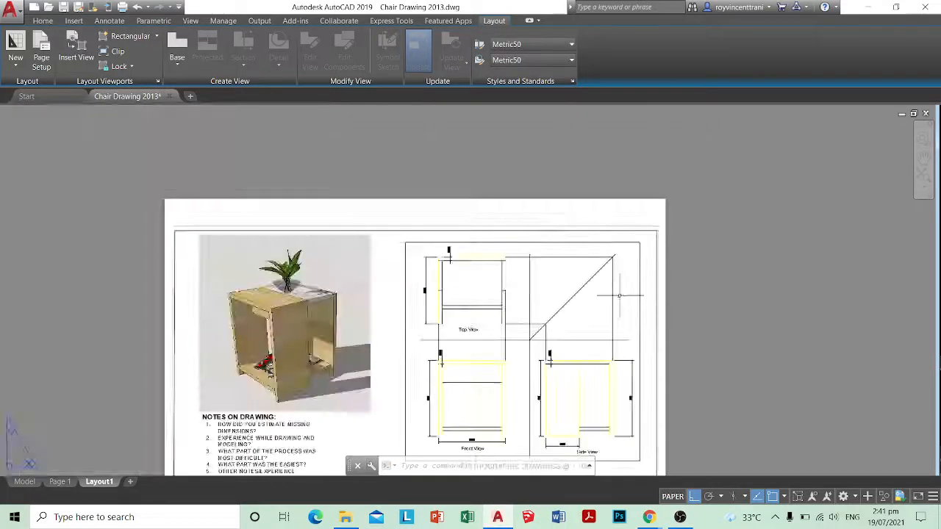
middle_click_drag(620, 294, 685, 198)
left_click(489, 335)
left_click(453, 286)
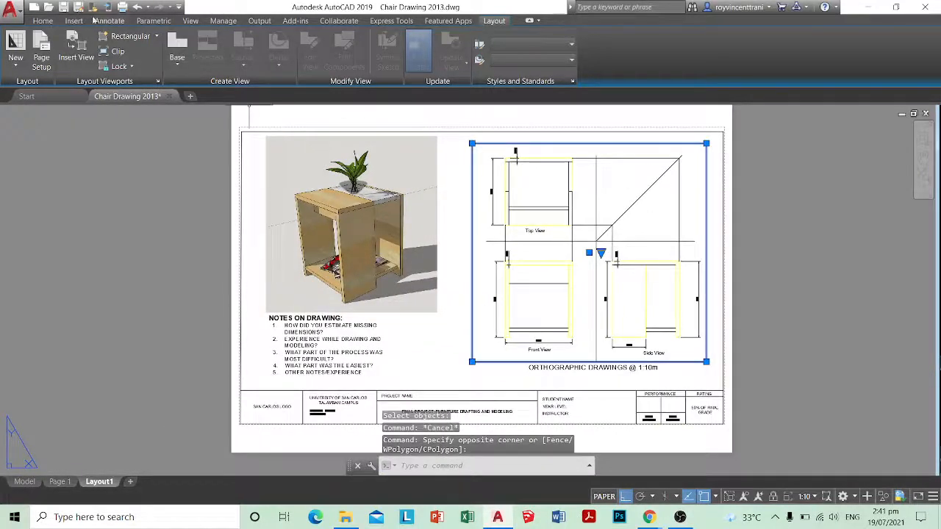
left_click(43, 21)
left_click(515, 37)
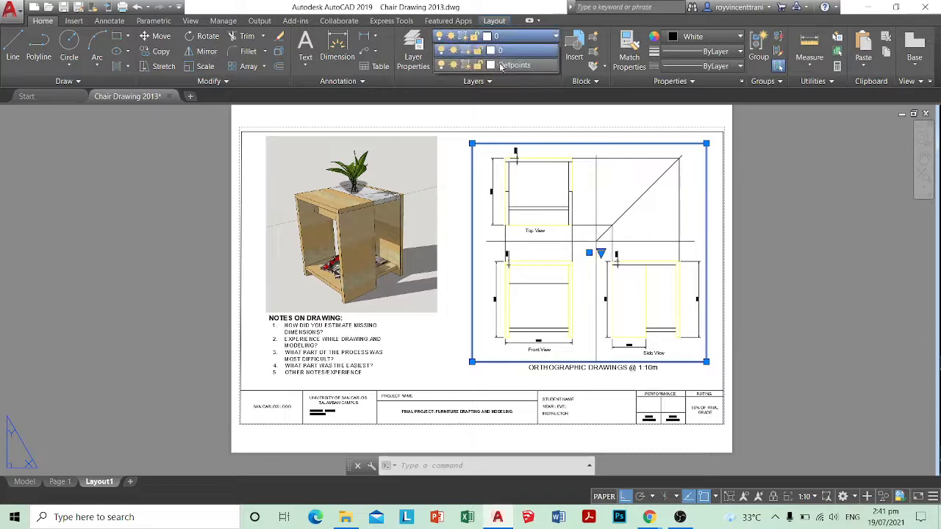
left_click(500, 66)
left_click(697, 40)
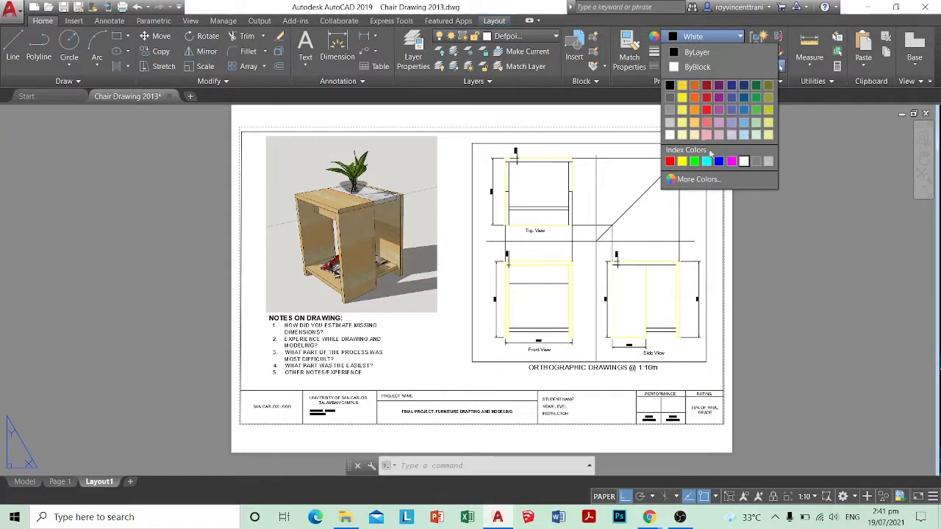
left_click(731, 161)
key("Escape")
key("Escape")
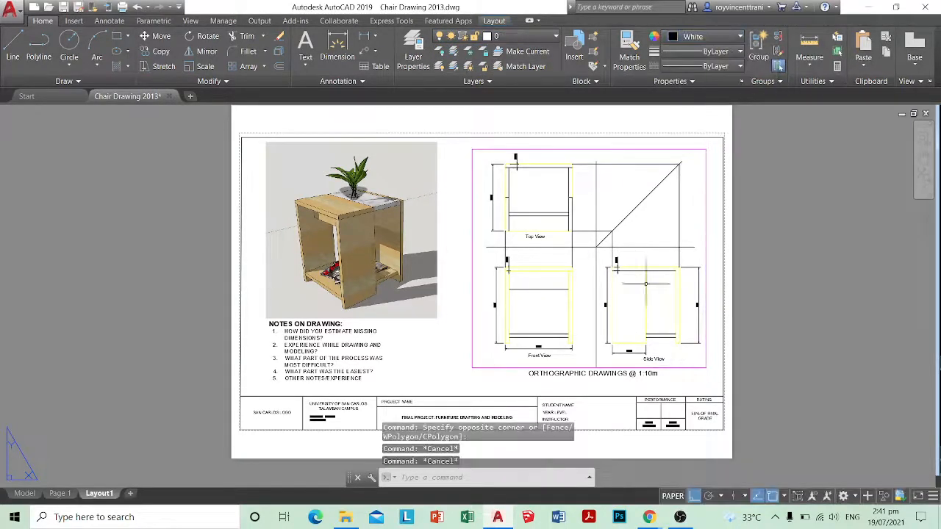
Step: Save the drawing and preview the Layout1 plot, inspecting the border, views and title block up close
key("ctrl+s")
key("ctrl+p")
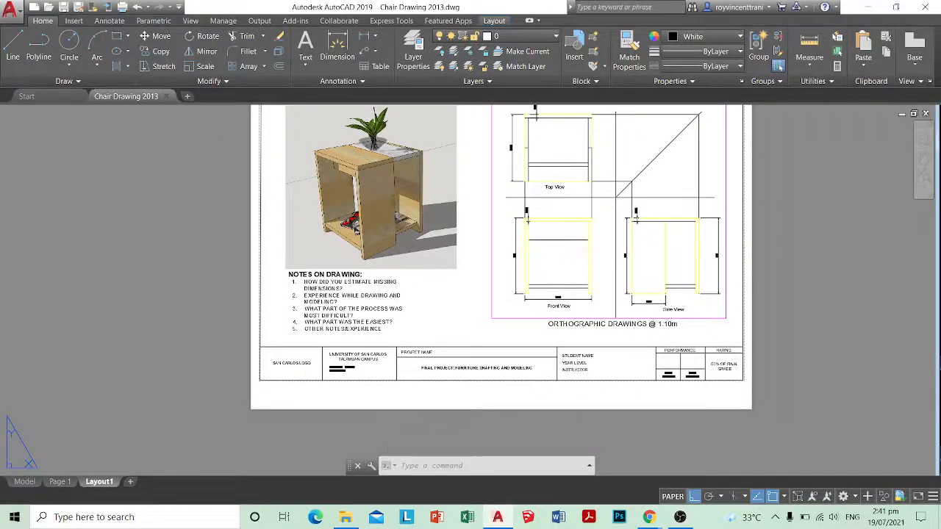
left_click(284, 403)
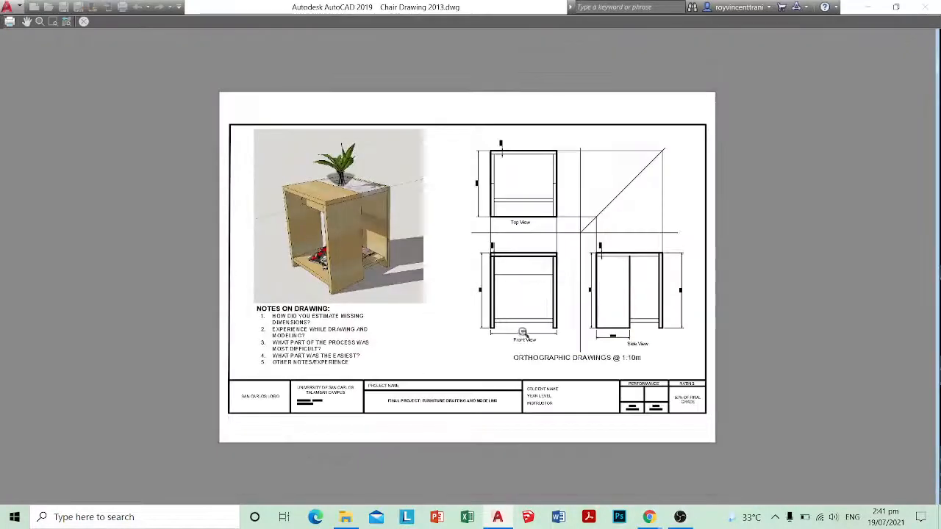
scroll(614, 304, "up", 3)
left_click_drag(477, 351, 543, 337)
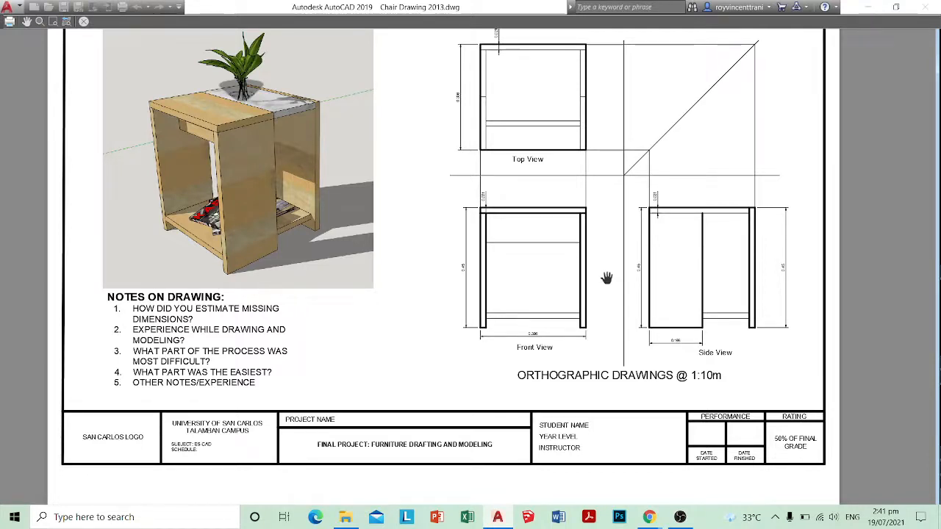
left_click_drag(699, 246, 660, 290)
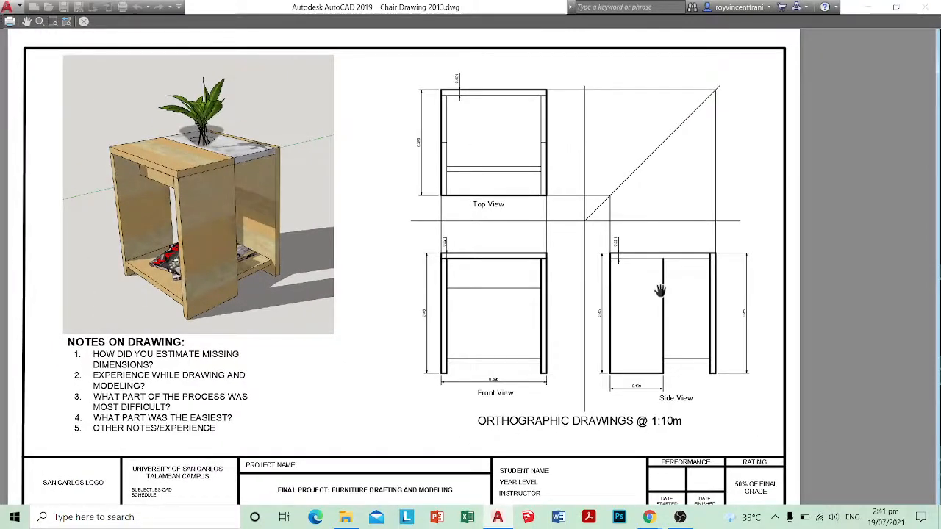
Step: Examine the plot preview's sheet margins, line thicknesses and front and side view dimensions, and exit the preview
scroll(658, 286, "down", 3)
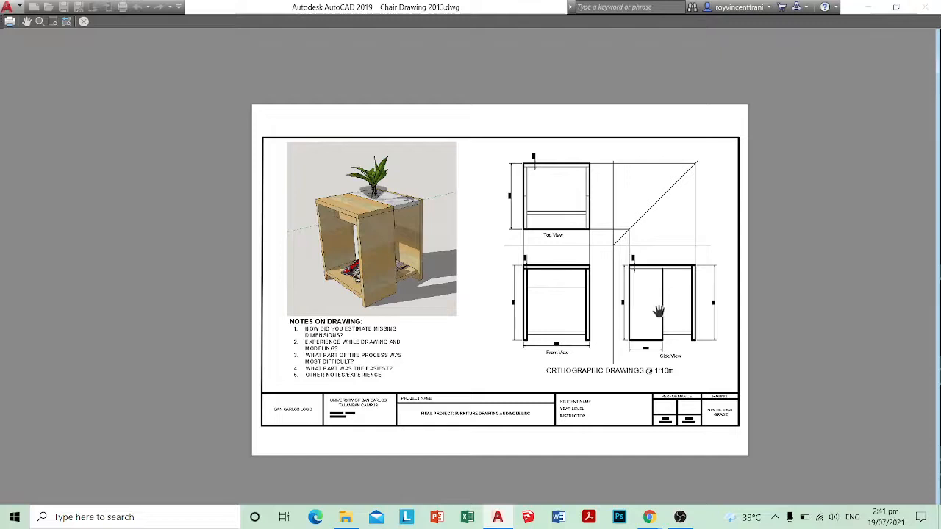
scroll(640, 342, "up", 3)
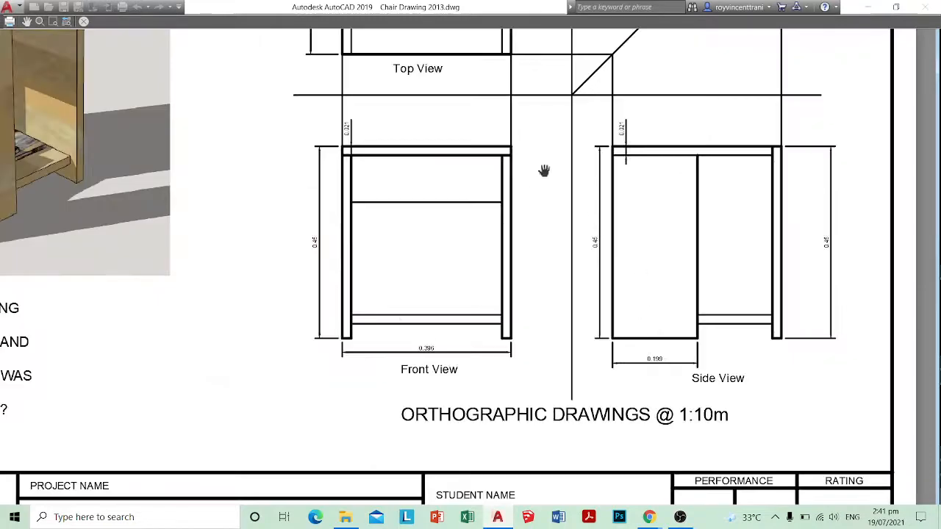
scroll(625, 144, "up", 3)
scroll(626, 181, "down", 3)
scroll(342, 125, "up", 3)
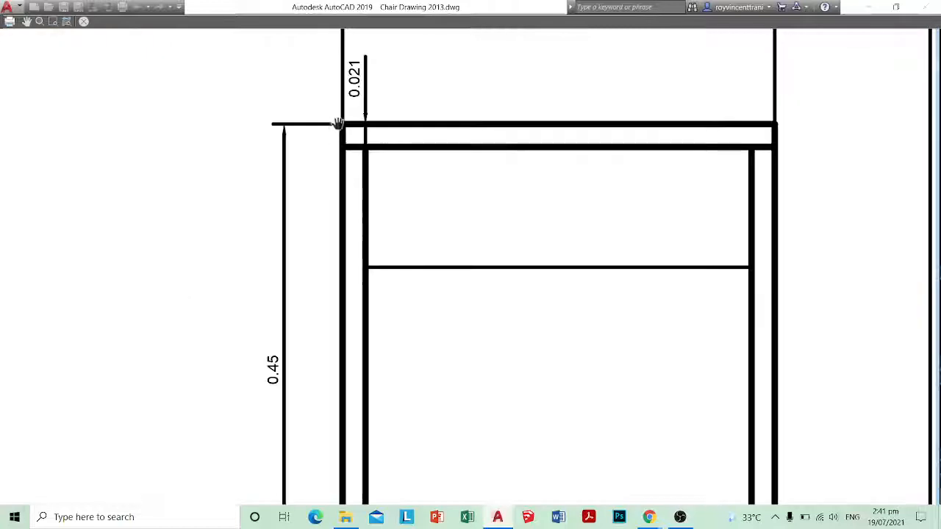
scroll(327, 294, "down", 3)
scroll(272, 355, "down", 5)
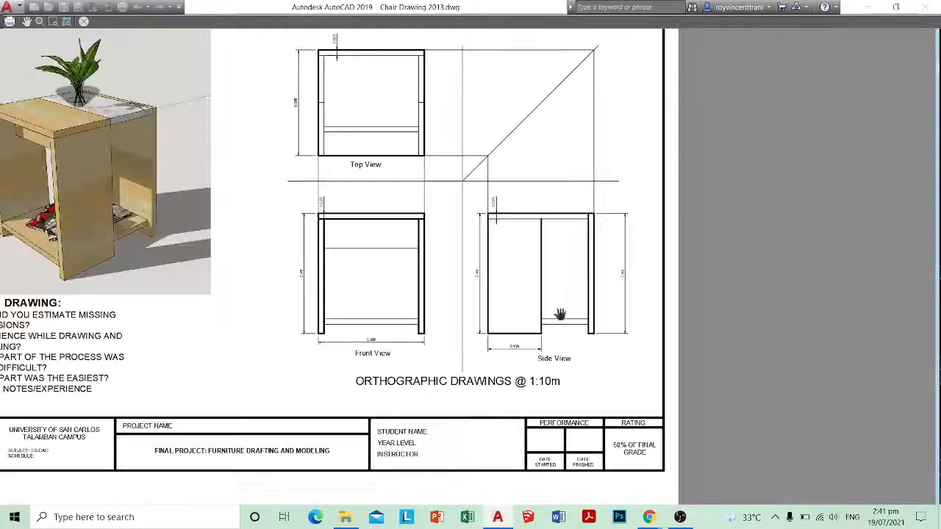
scroll(530, 272, "up", 2)
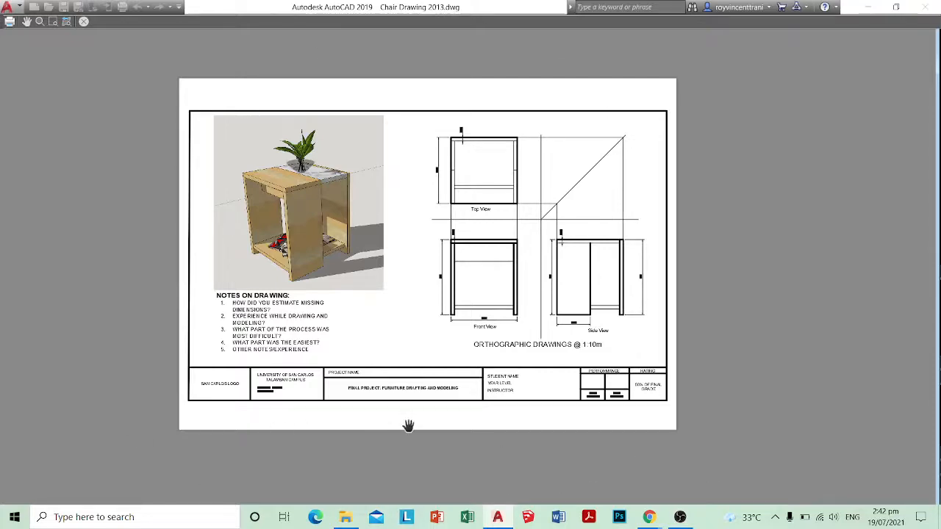
key("Escape")
key("Escape")
Step: Examine the Layout1 sheet in paper space, comparing the border with the printable area and checking the title block and viewport
scroll(572, 358, "down", 2)
middle_click_drag(609, 332, 613, 330)
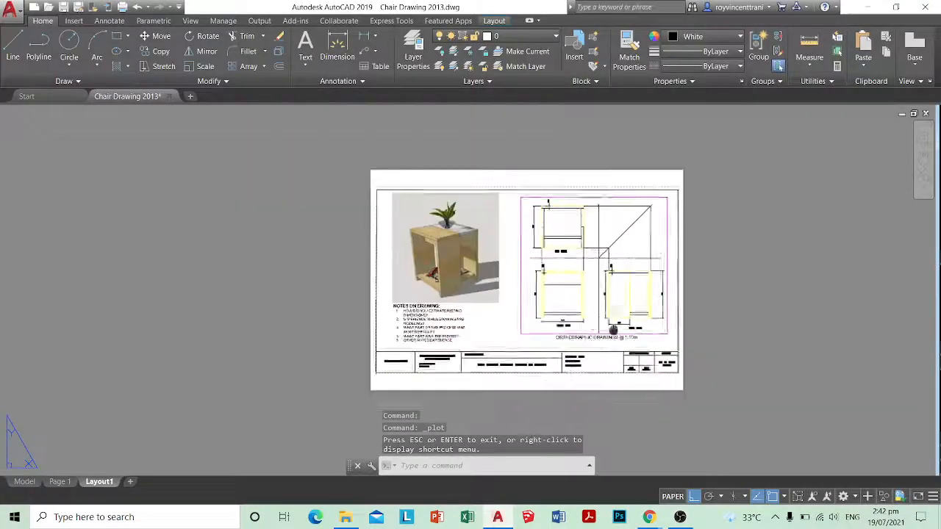
scroll(571, 193, "up", 3)
scroll(353, 185, "down", 3)
scroll(452, 202, "up", 2)
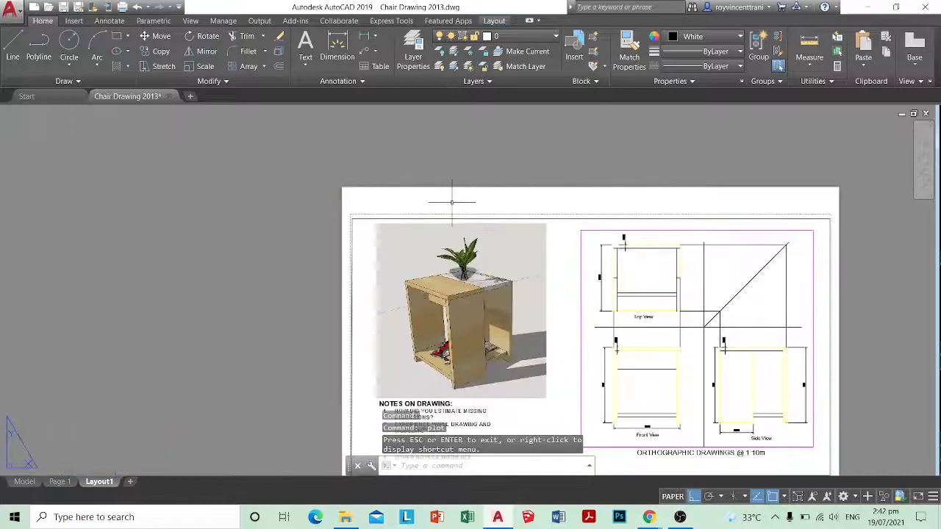
middle_click_drag(747, 199, 597, 170)
scroll(681, 266, "down", 4)
scroll(626, 386, "up", 4)
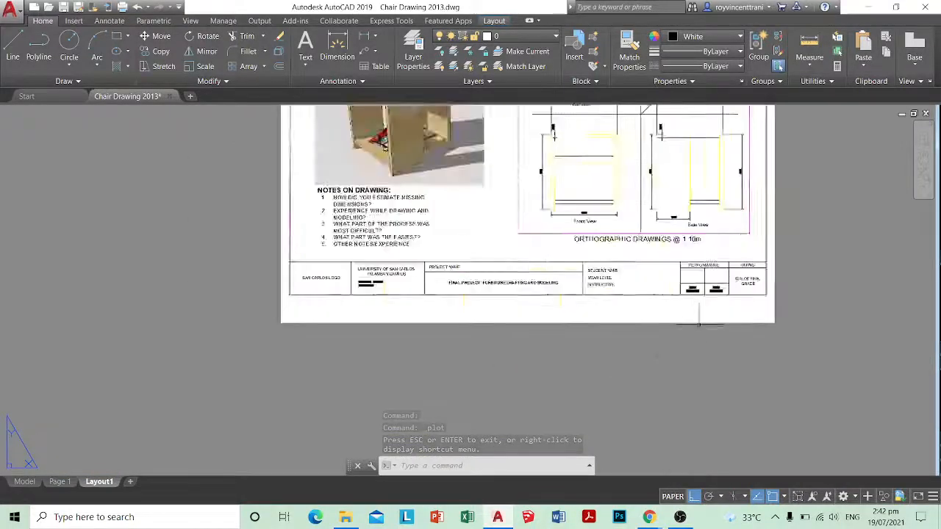
scroll(794, 267, "up", 4)
scroll(767, 304, "down", 6)
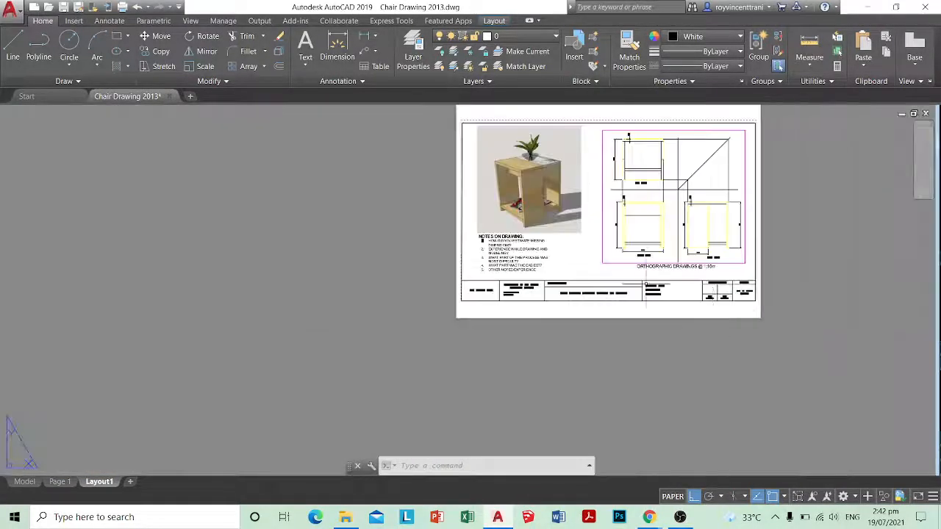
middle_click_drag(646, 284, 607, 358)
scroll(468, 169, "up", 4)
scroll(444, 215, "down", 4)
middle_click_drag(734, 351, 679, 323)
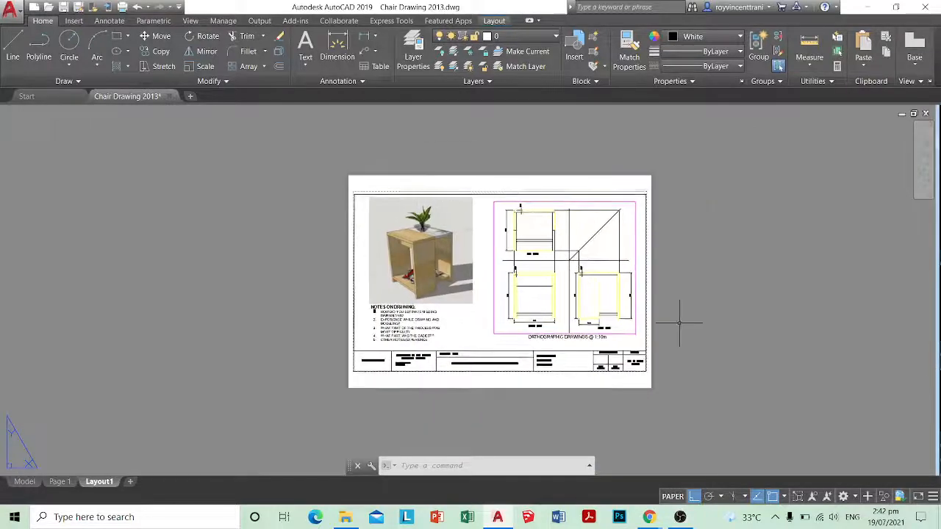
scroll(542, 295, "up", 4)
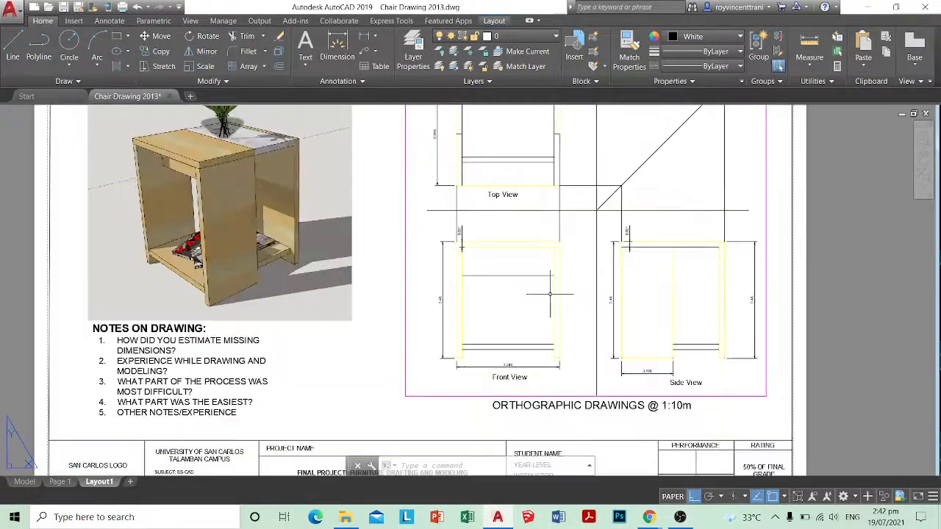
scroll(550, 316, "down", 2)
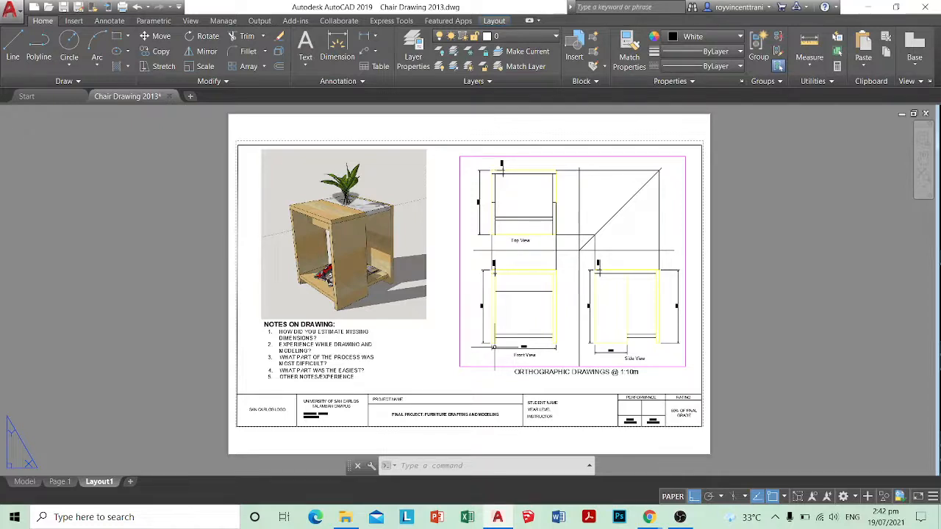
Step: Save the drawing and review the page setup assigned to Layout1
key("ctrl+s")
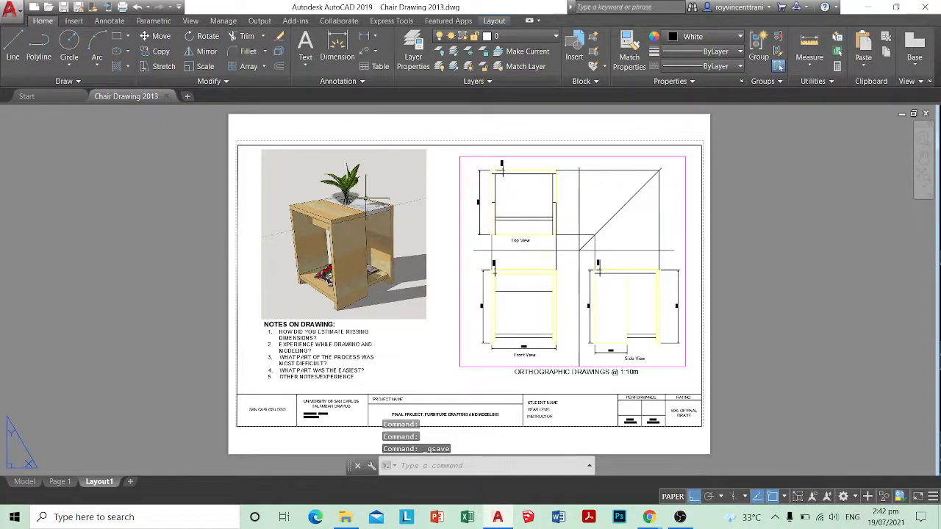
right_click(100, 483)
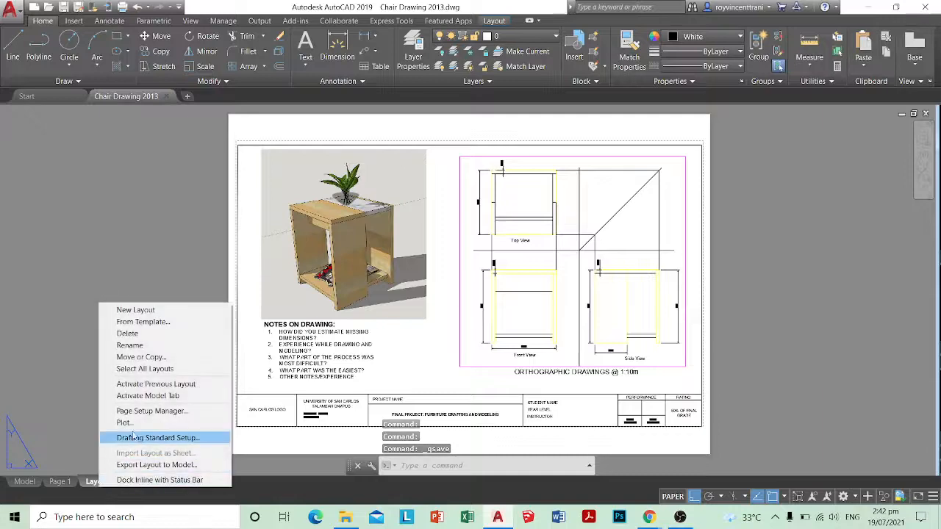
left_click(147, 410)
left_click(513, 380)
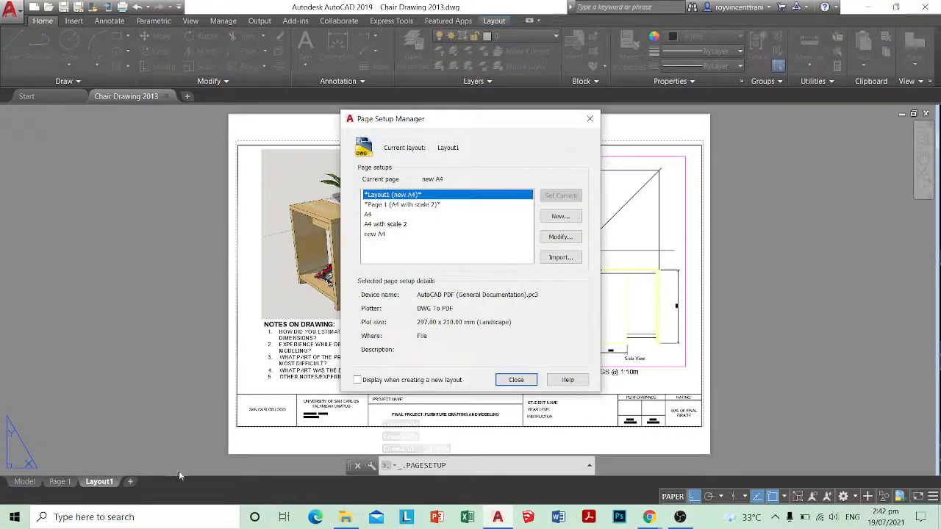
Step: Preview the plot of Layout1 and exit without plotting
right_click(97, 482)
left_click(136, 418)
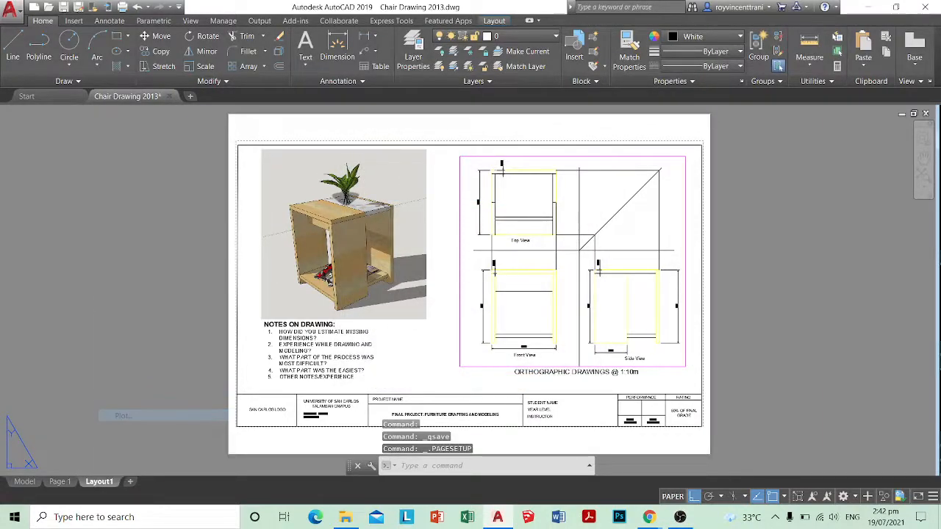
left_click(271, 408)
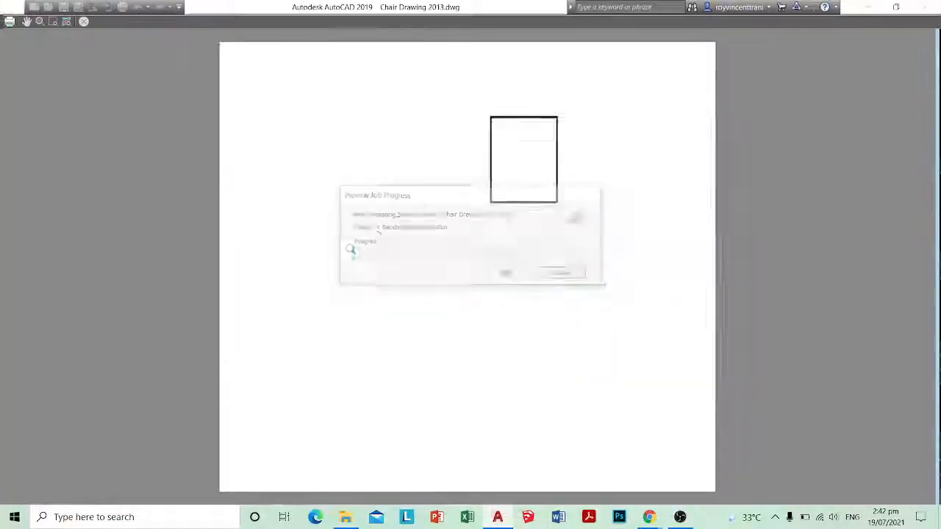
key("Escape")
key("Escape")
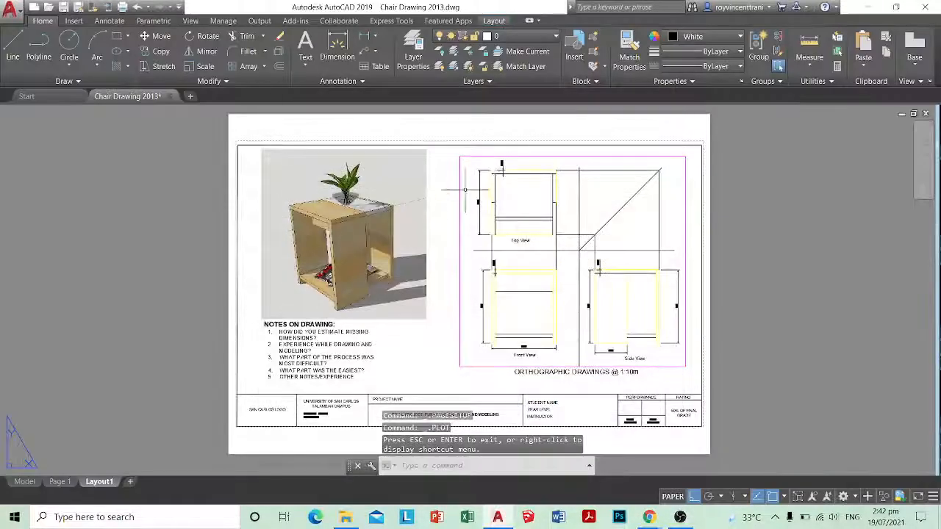
Step: Open Snipping Tool and capture the whole Layout1 sheet in paper space
scroll(469, 191, "down", 4)
scroll(468, 186, "up", 4)
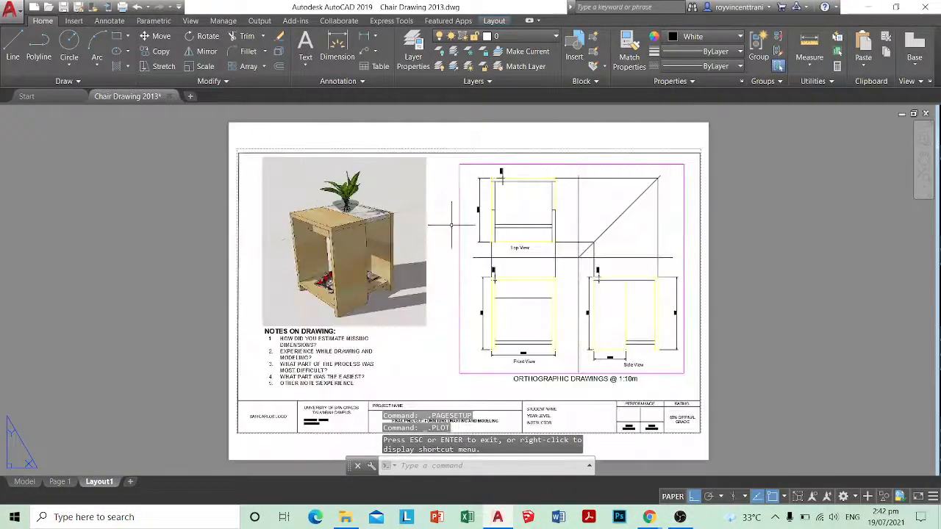
left_click(131, 517)
type("snipping Tool")
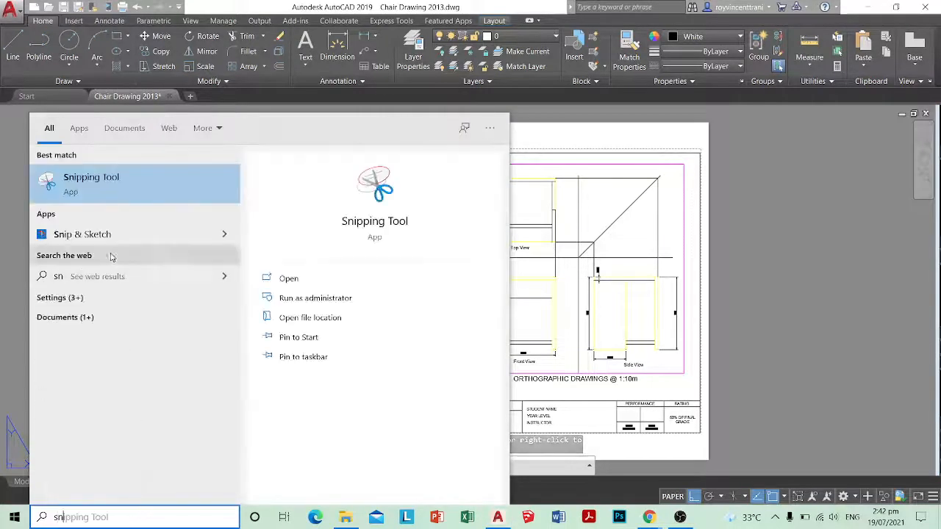
key("Return")
left_click(817, 128)
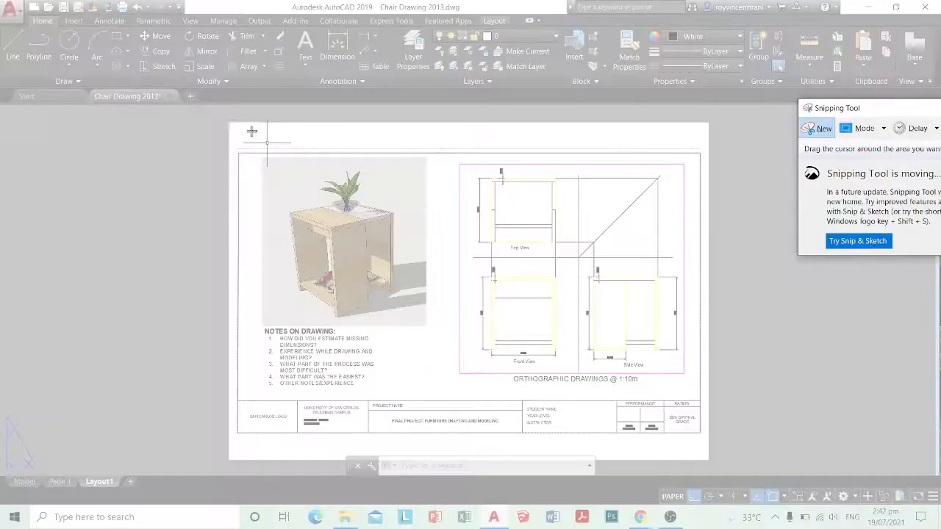
left_click_drag(221, 117, 727, 463)
Step: Save the snip as a PNG named "layout screenshot" in Downloads and close Snipping Tool
left_click(317, 42)
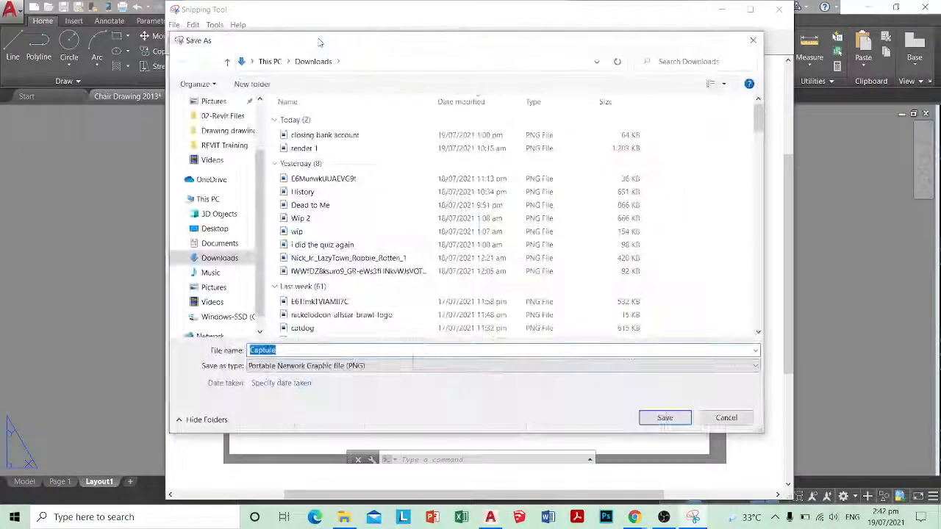
type("layout screens")
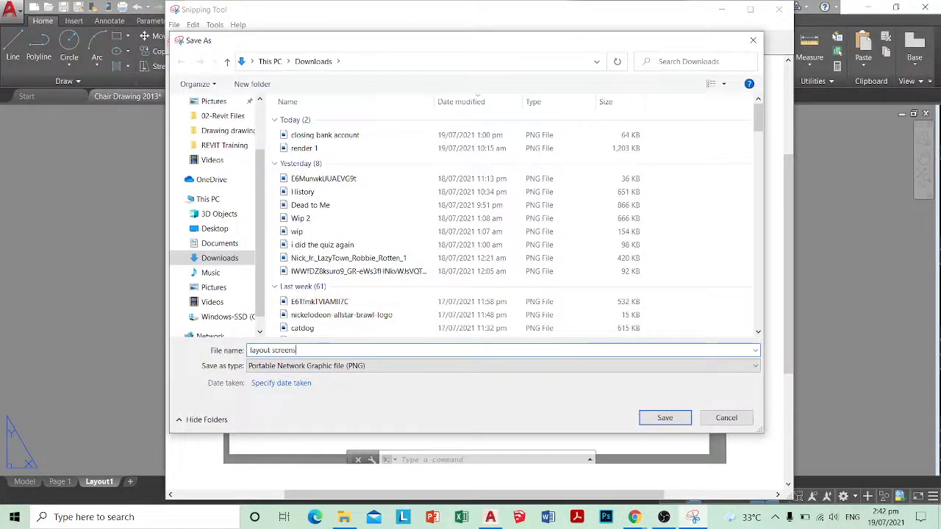
type("hoty")
key("Return")
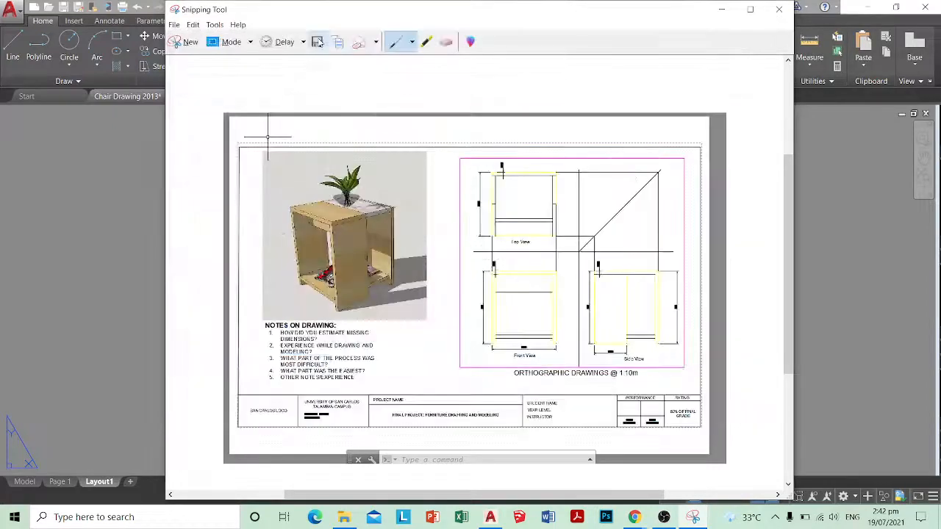
left_click(778, 8)
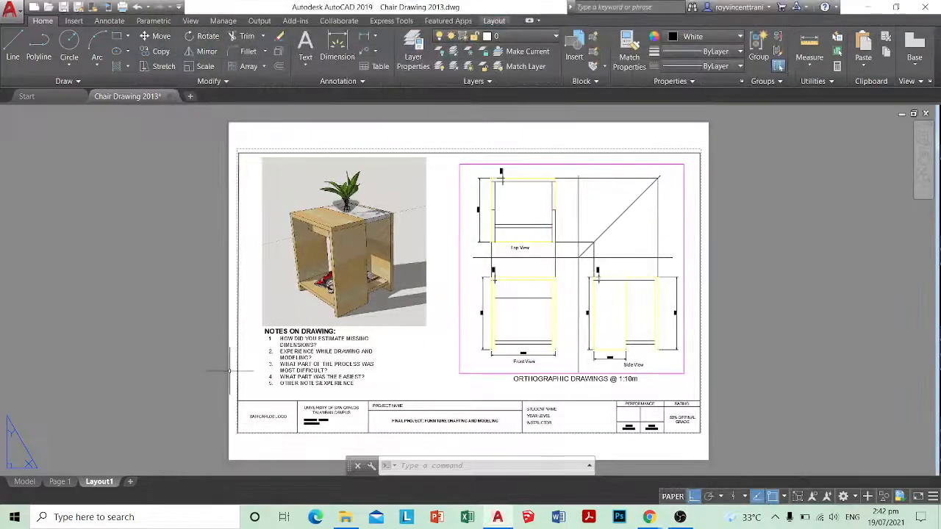
Step: Show the plot preview of Layout1 and capture the full previewed sheet with Snipping Tool
left_click(278, 406)
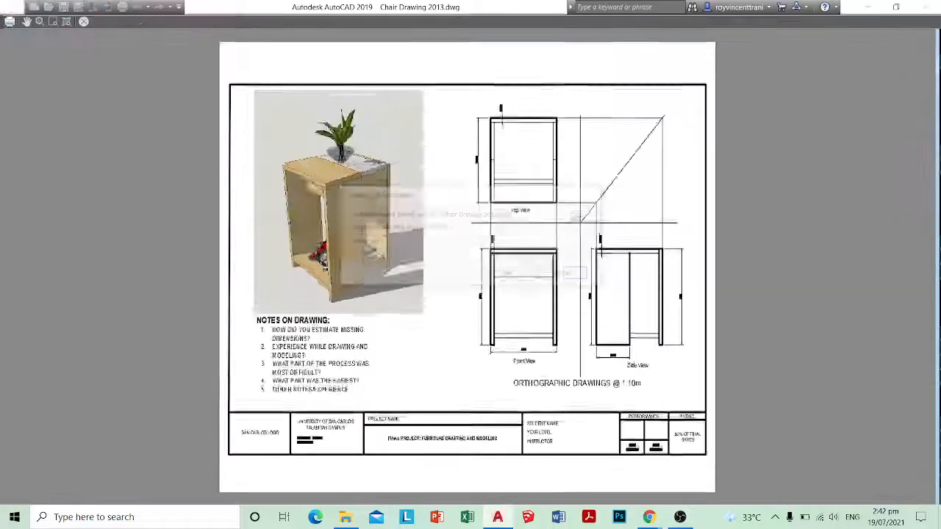
key("super+s")
type("s")
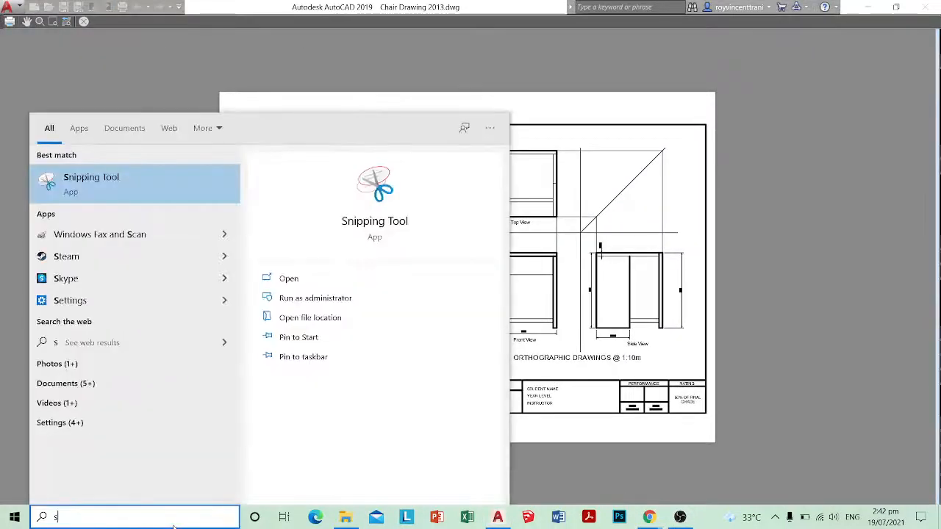
left_click(161, 184)
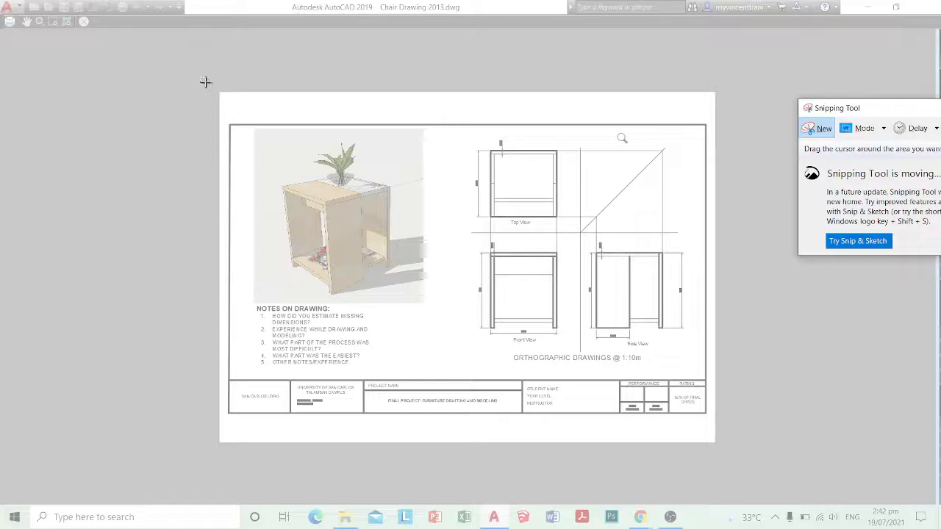
mouse_move(205, 82)
left_mouse_down()
mouse_move(710, 489)
mouse_move(734, 466)
left_mouse_up()
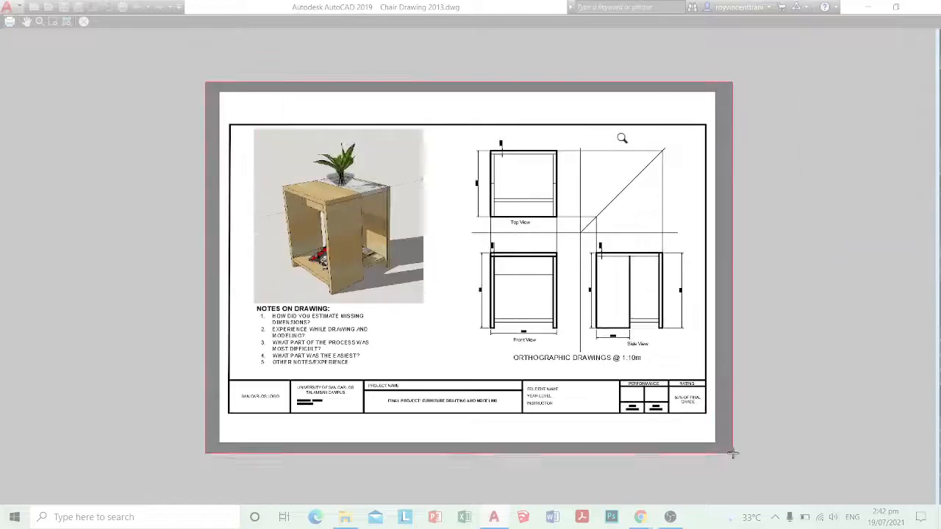
Step: Save the preview snip as a PNG named "PDFscreenshot" in Downloads, then close Snipping Tool and the plot preview
left_click(301, 43)
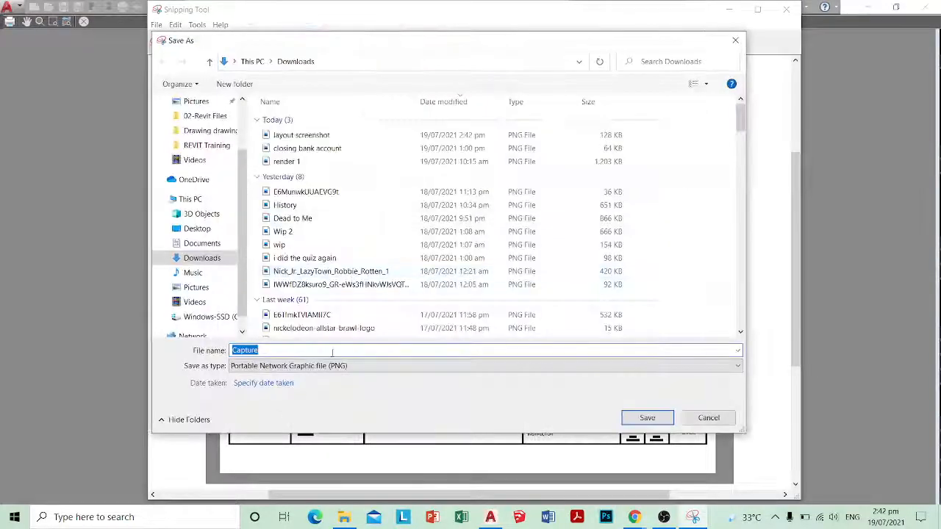
left_click(314, 136)
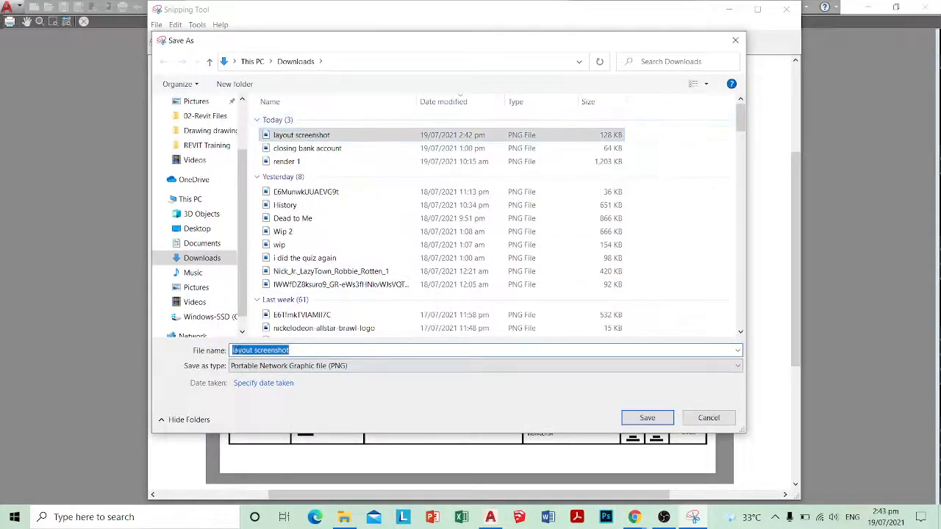
type("PDF")
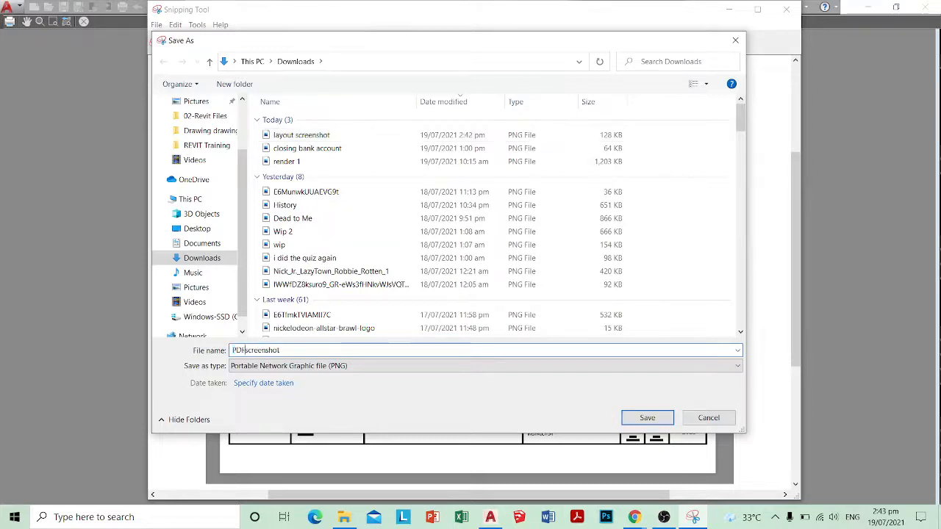
key("Return")
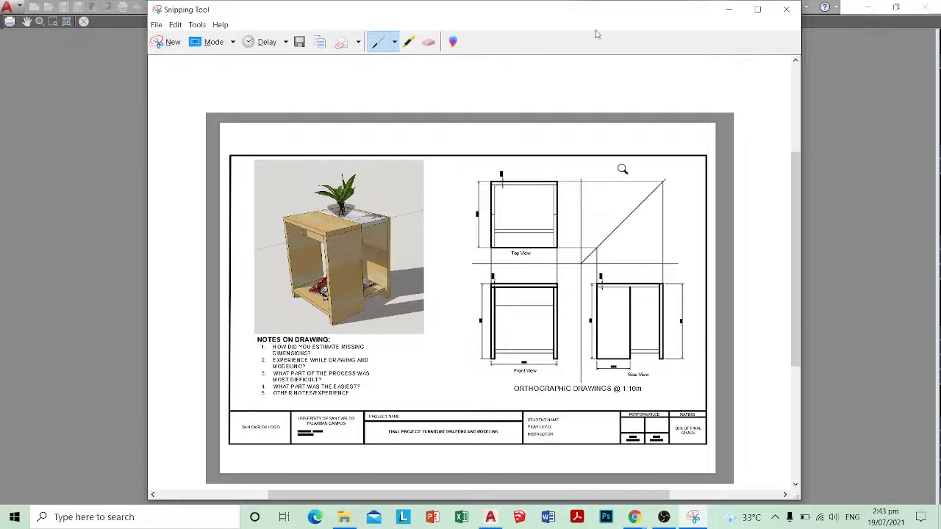
left_click(786, 9)
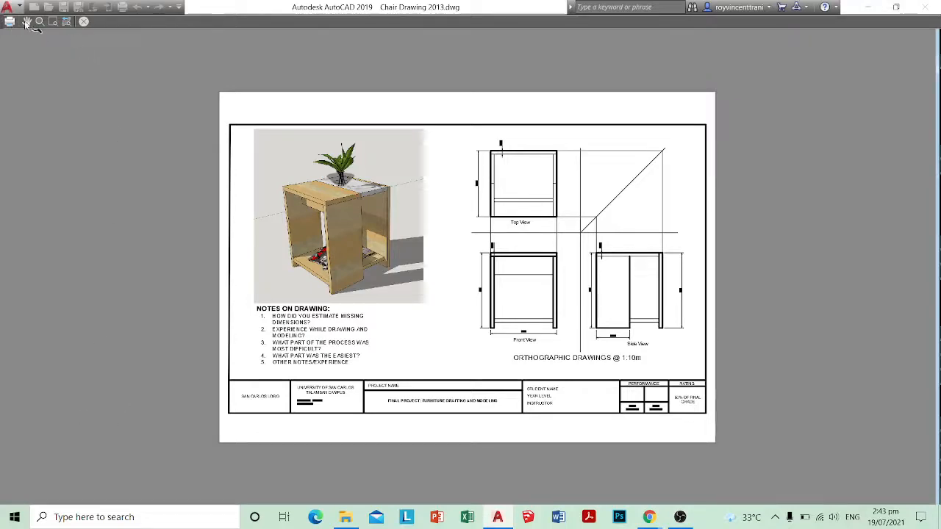
key("Escape")
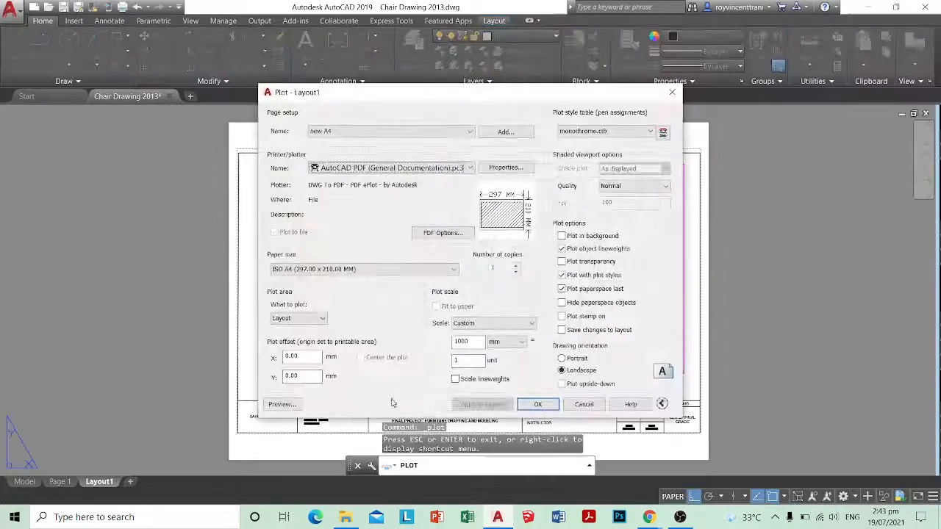
Step: Plot Layout1 to PDF as "Chair Drawing 2013-Layout1.pdf" in the USC Documents folder on the Desktop
left_click(544, 407)
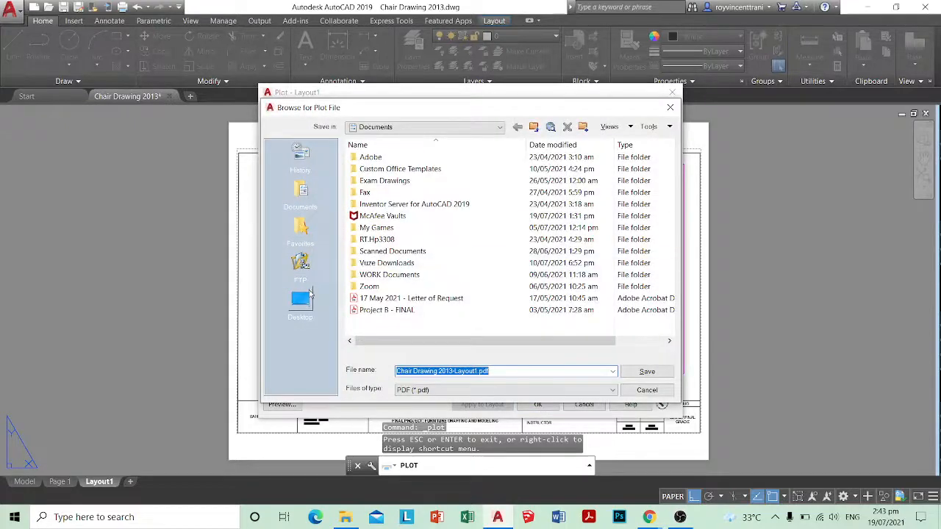
left_click(302, 298)
double_click(383, 227)
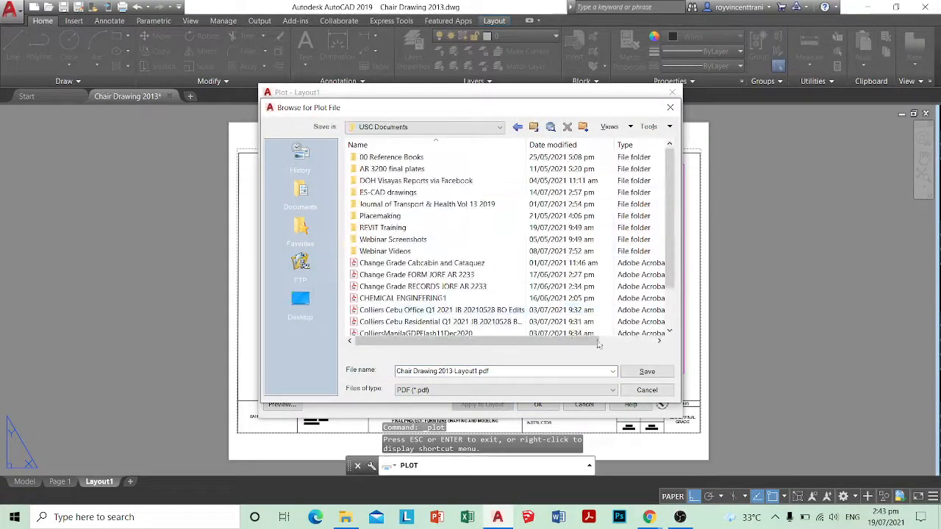
left_click(636, 374)
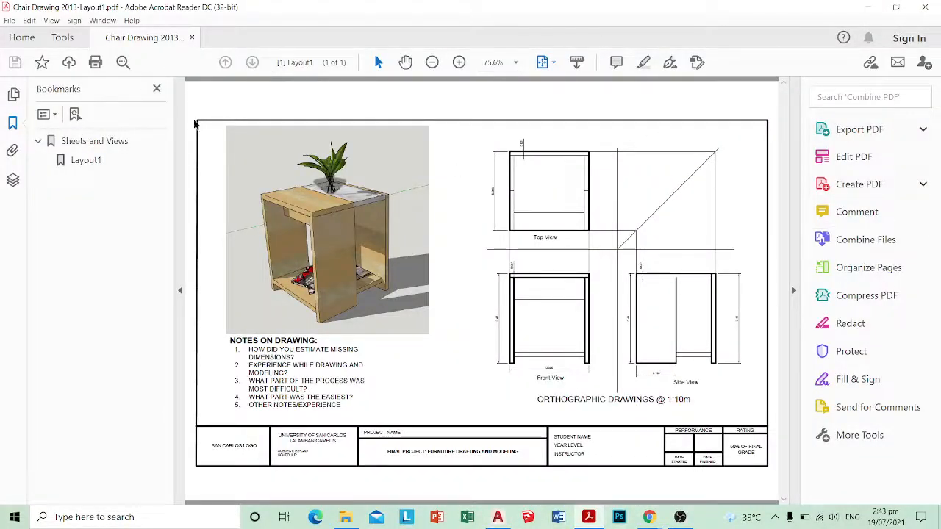
scroll(852, 279, "down", 2)
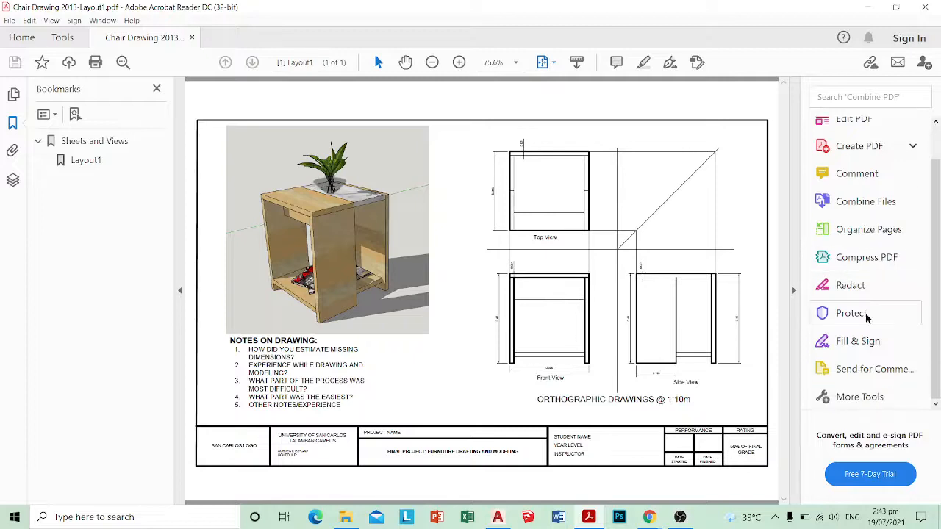
scroll(860, 297, "up", 2)
left_click(861, 156)
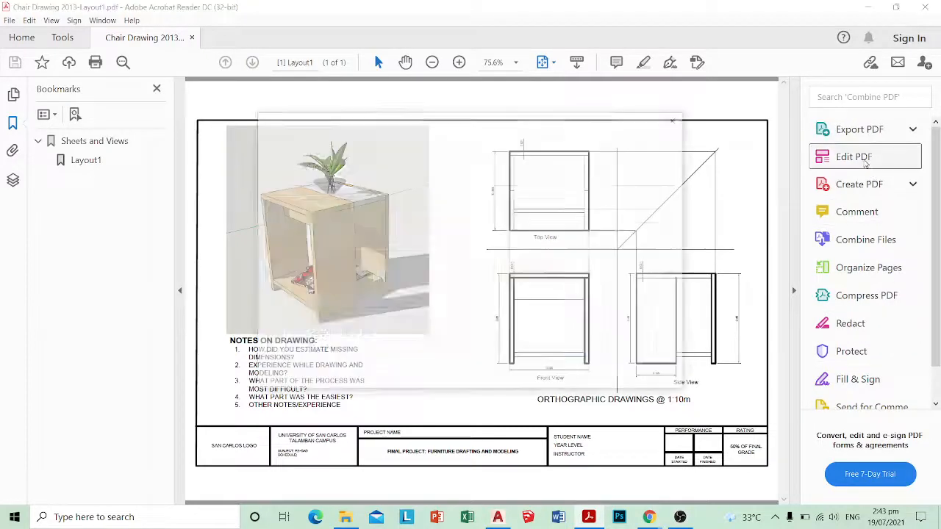
left_click(677, 117)
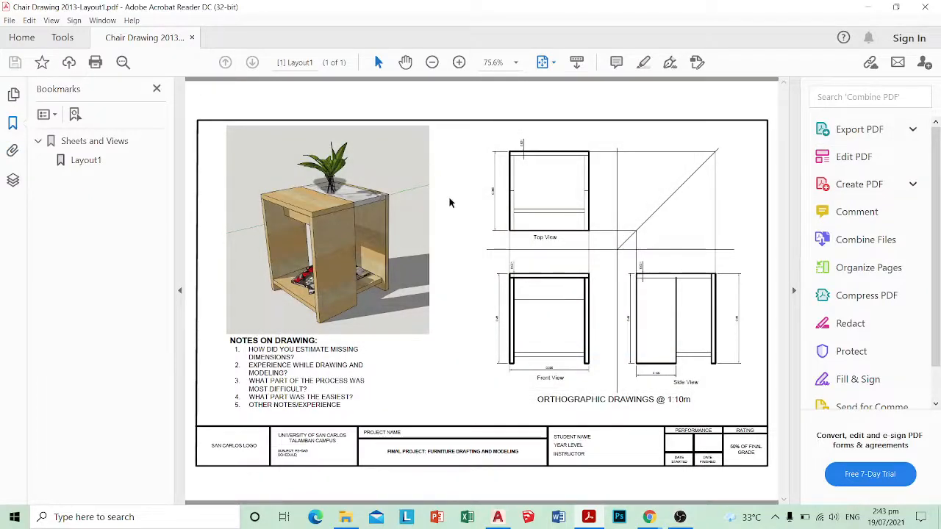
Step: Hide both side panes around the plotted PDF and capture the full sheet with Snipping Tool
left_click(177, 291)
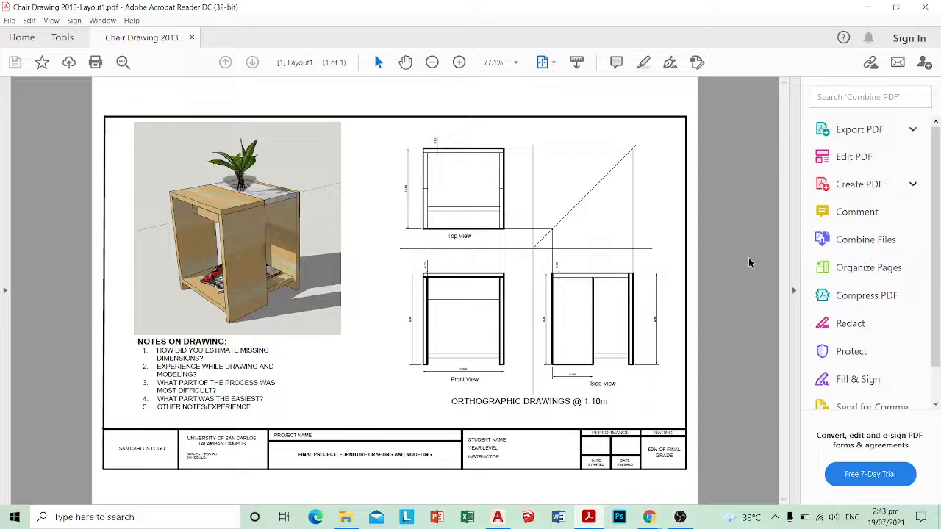
left_click(792, 291)
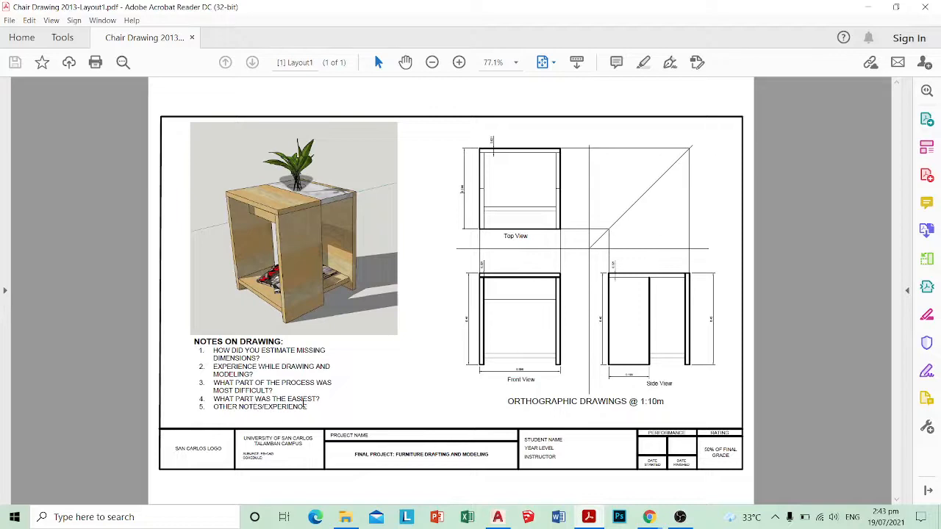
left_click(199, 517)
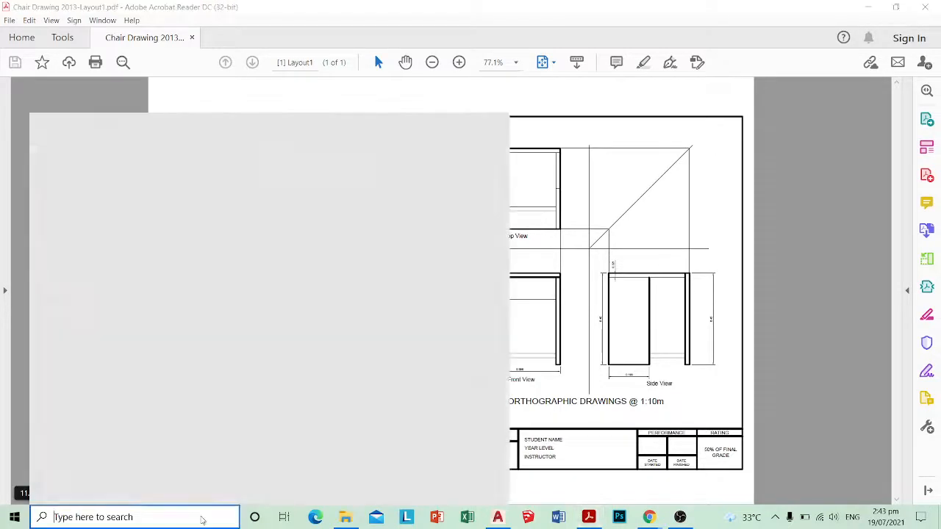
left_click(178, 204)
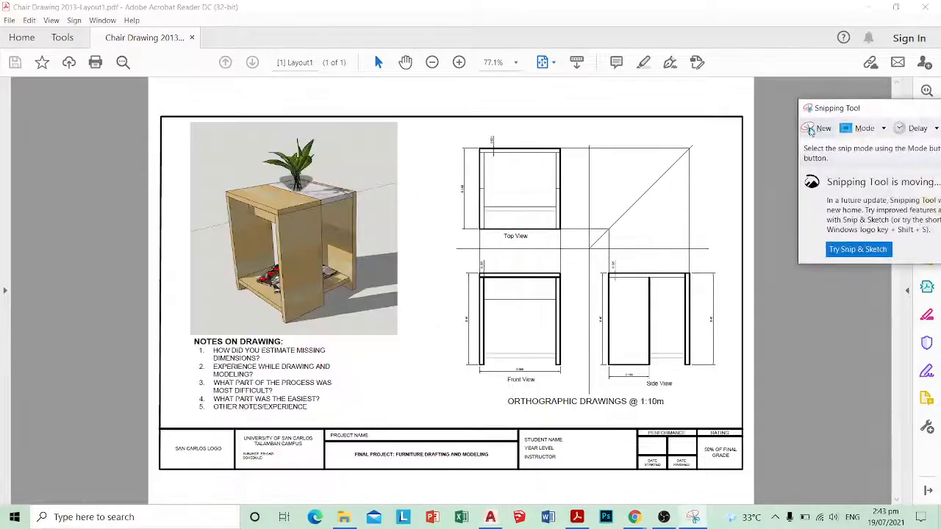
left_click(809, 130)
mouse_move(147, 104)
left_mouse_down()
mouse_move(549, 385)
mouse_move(755, 483)
left_mouse_up()
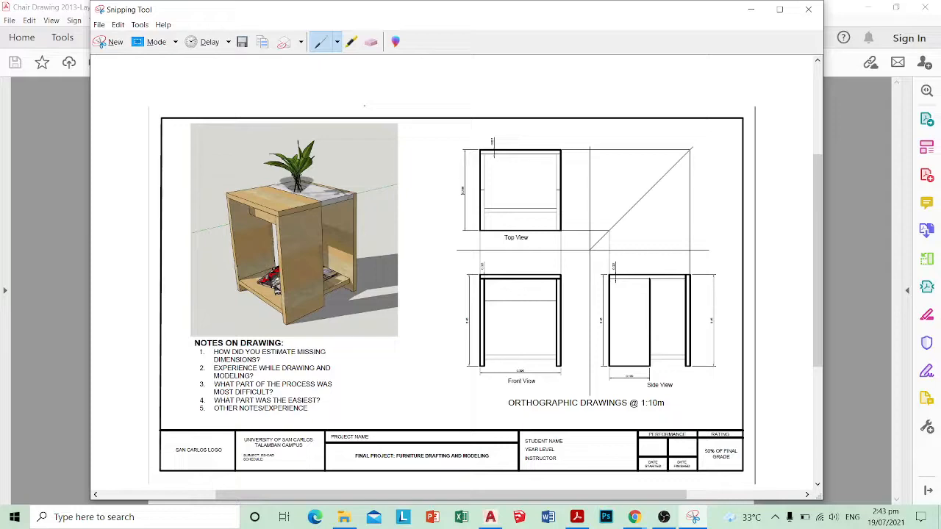
Step: Save the PDF snip as a PNG named "PDF Screenshot 2" in Downloads and close Snipping Tool
left_click(242, 42)
left_click(259, 136)
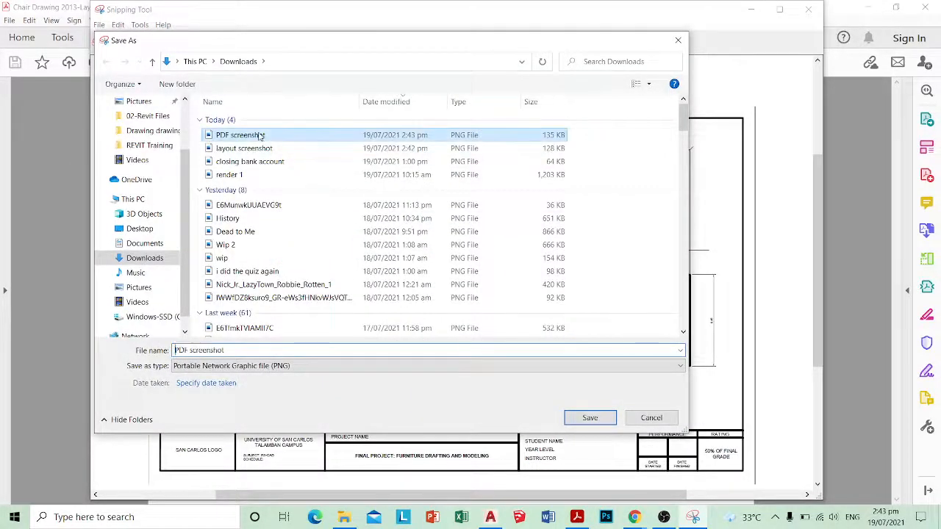
left_click(273, 348)
key("BackSpace")
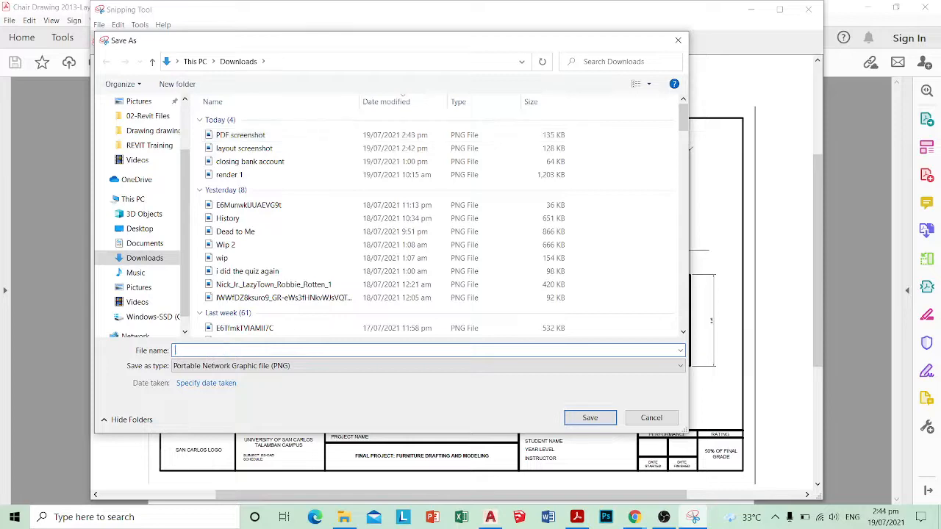
type("PDF S")
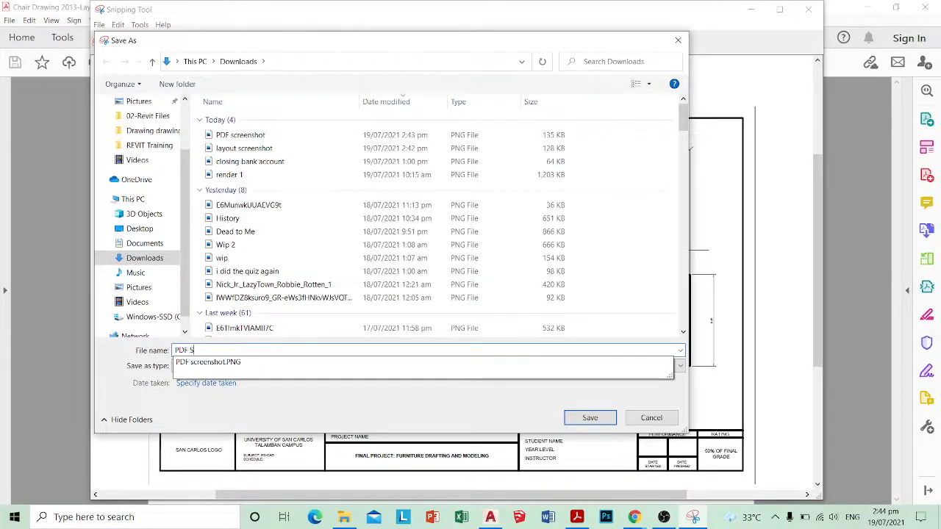
type("creenshot")
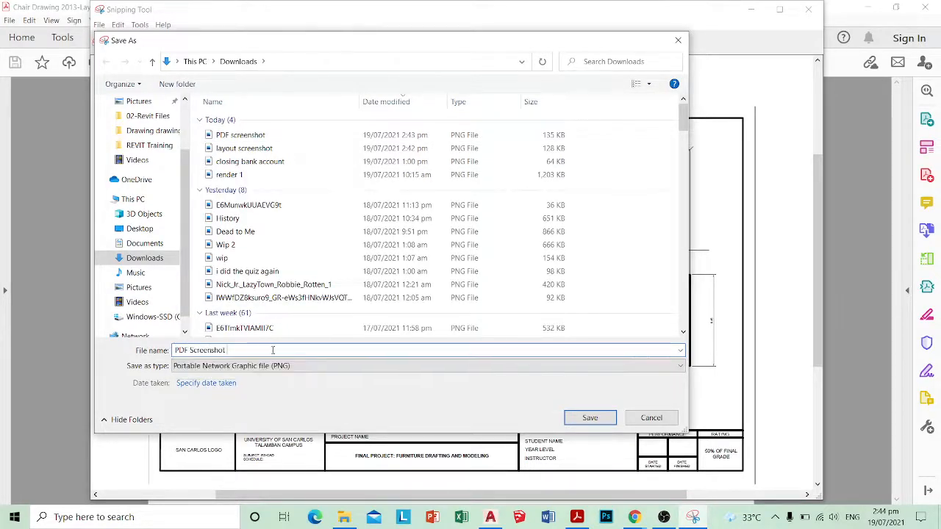
key("Return")
left_click(808, 9)
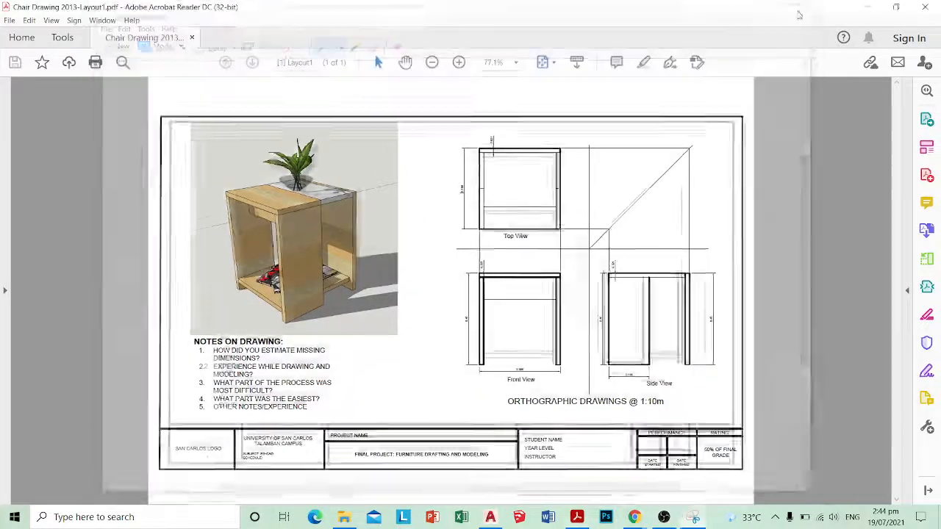
Step: Open "PDF Screenshot 2" from Downloads in File Explorer, examine its legibility up close, then close the image and put the folder window away
left_click(344, 517)
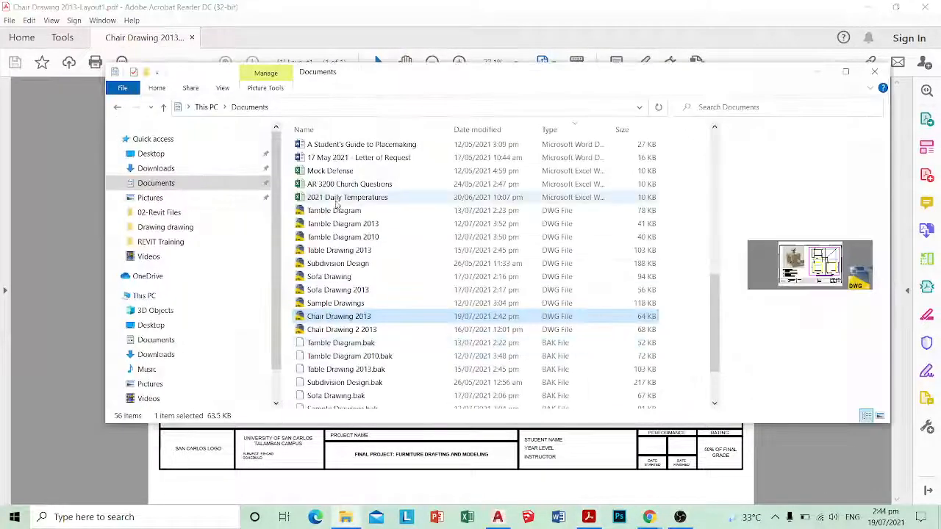
left_click(156, 355)
key("Return")
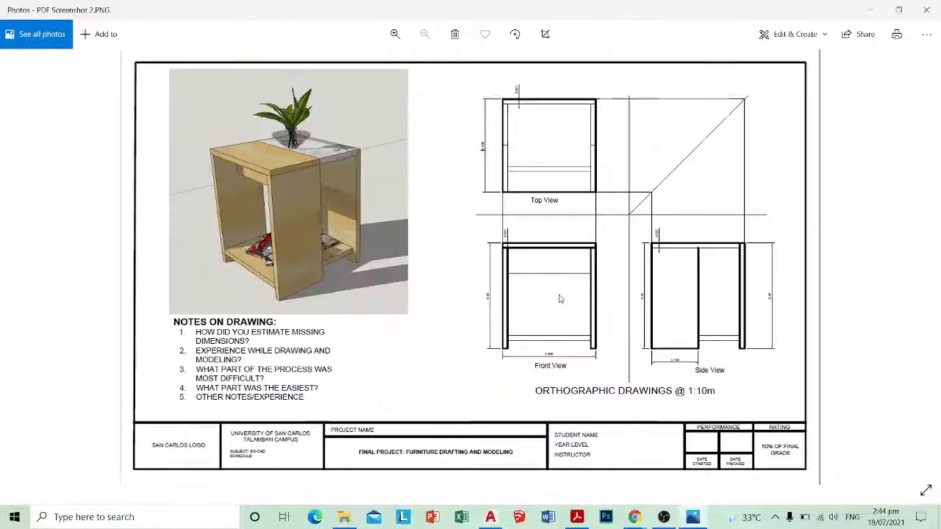
left_click(395, 34)
left_click(395, 35)
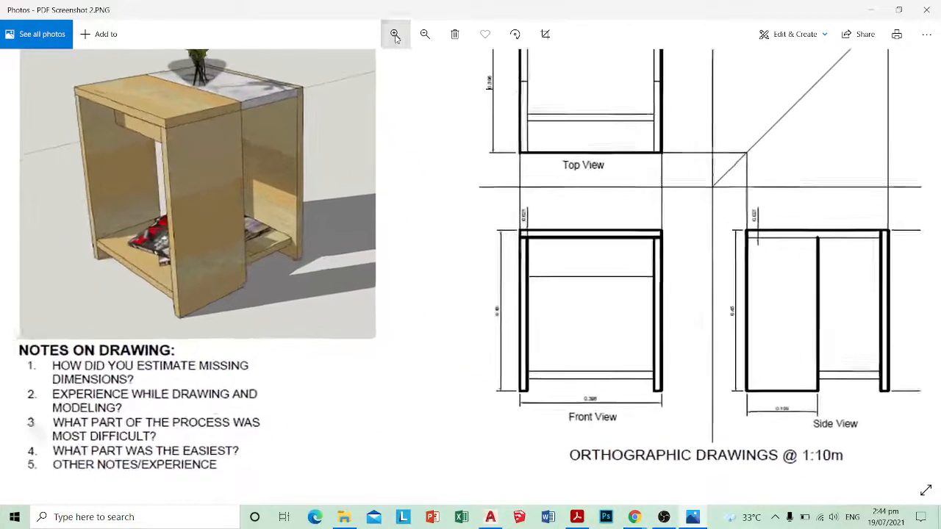
left_click(395, 35)
left_click(925, 10)
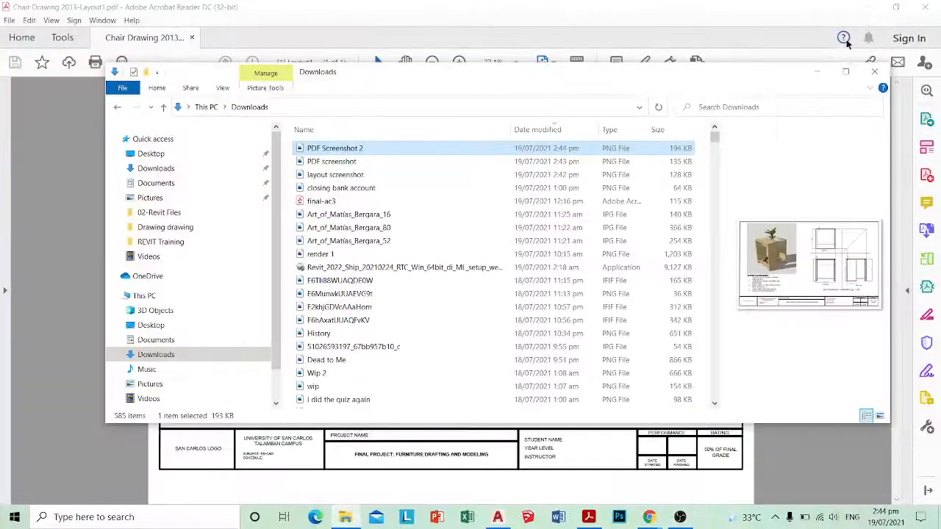
left_click(820, 66)
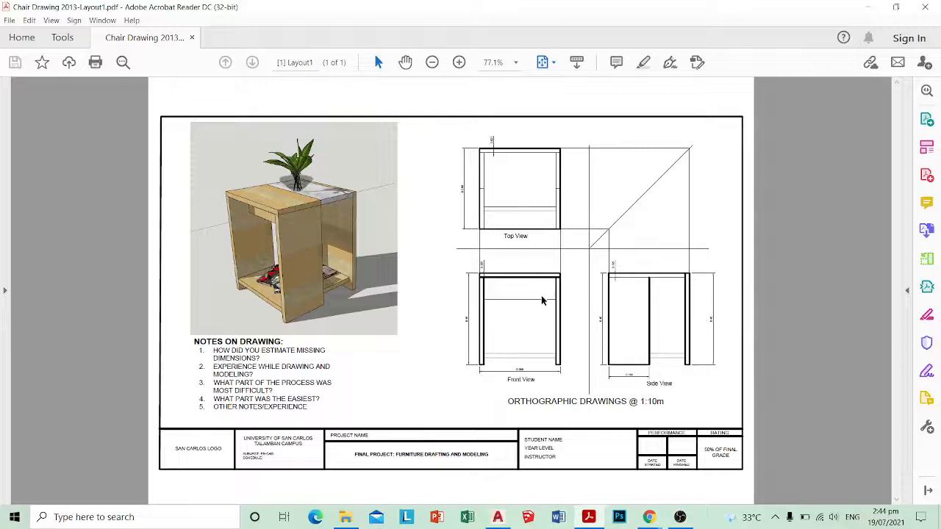